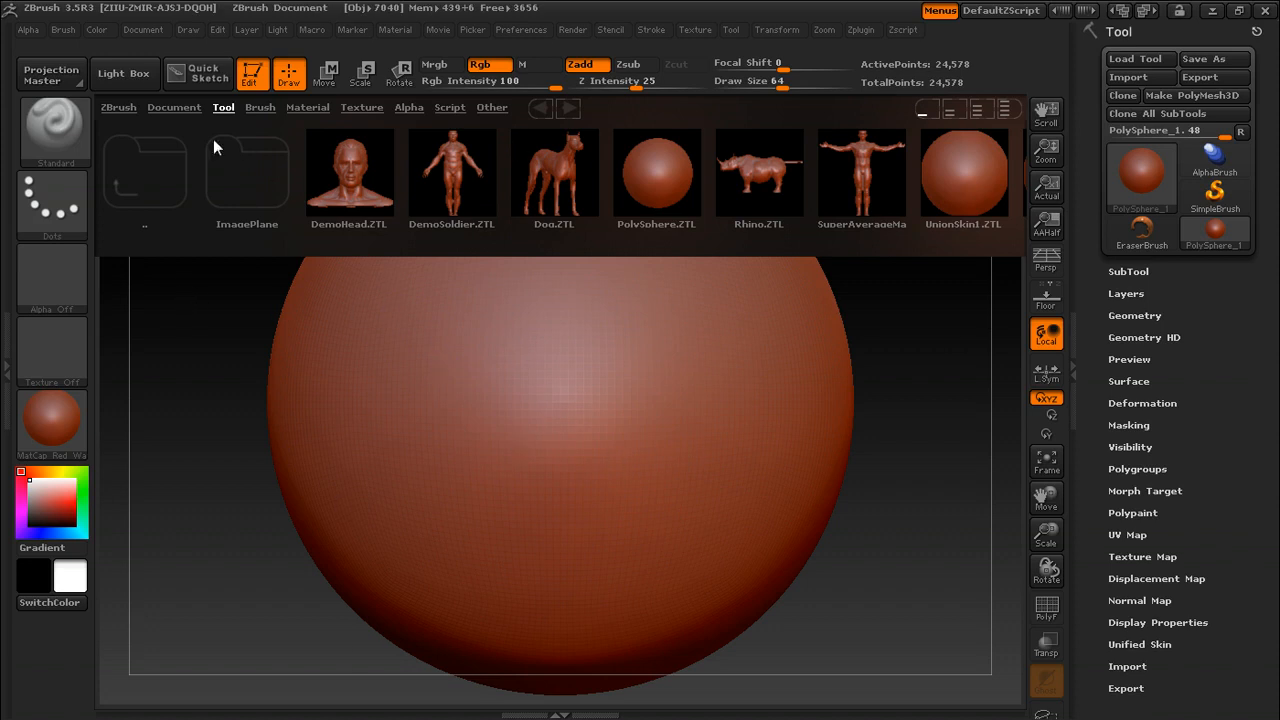
Step: Close Light Box and turn off its Open At Launch preference
click(128, 73)
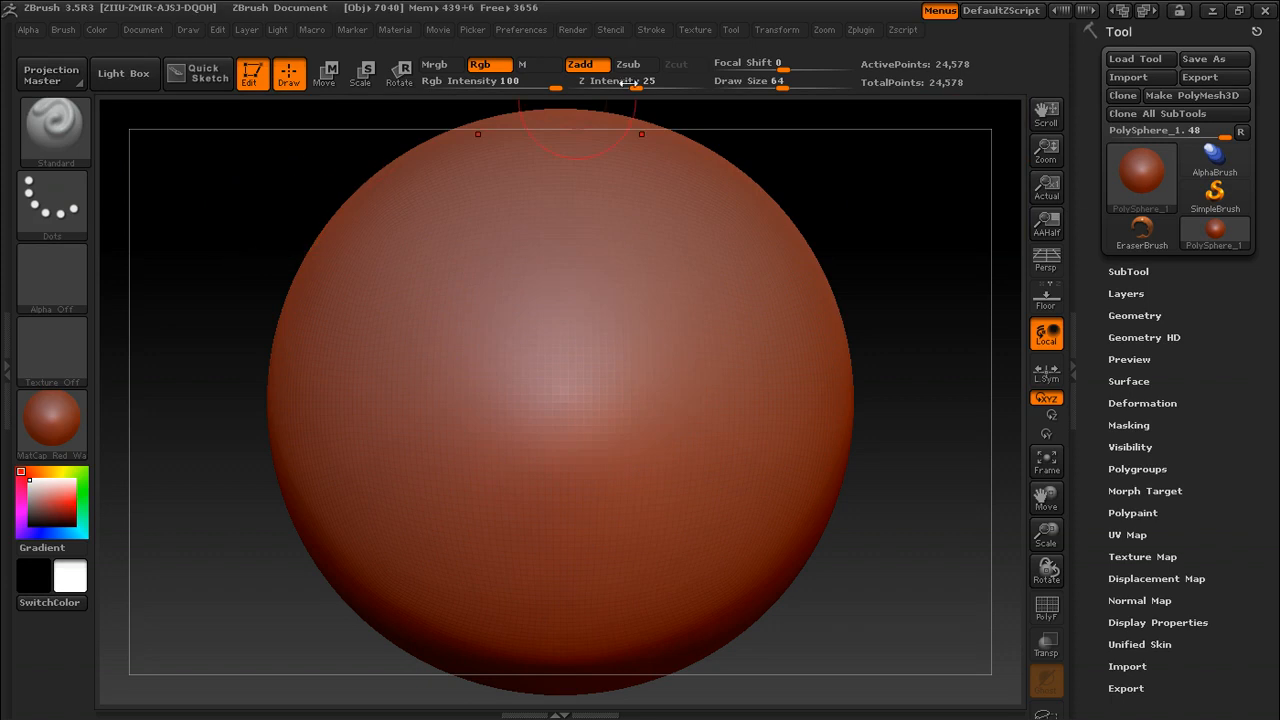
click(518, 29)
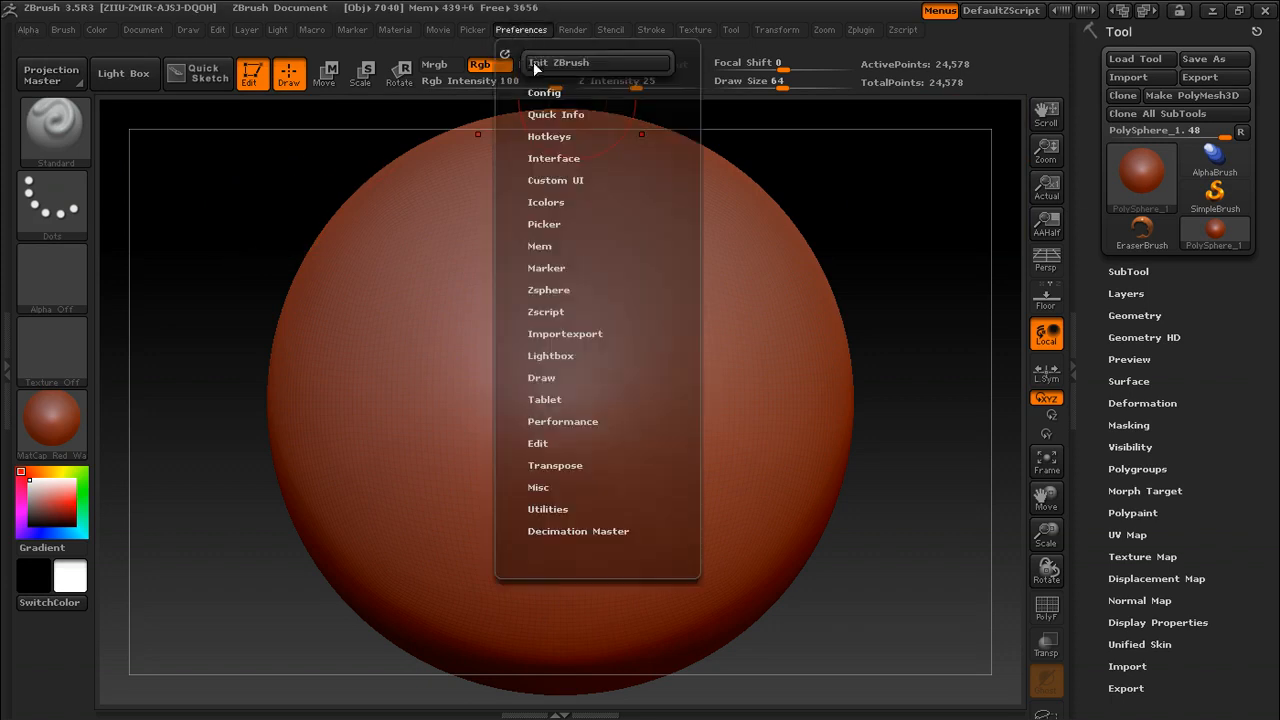
click(550, 356)
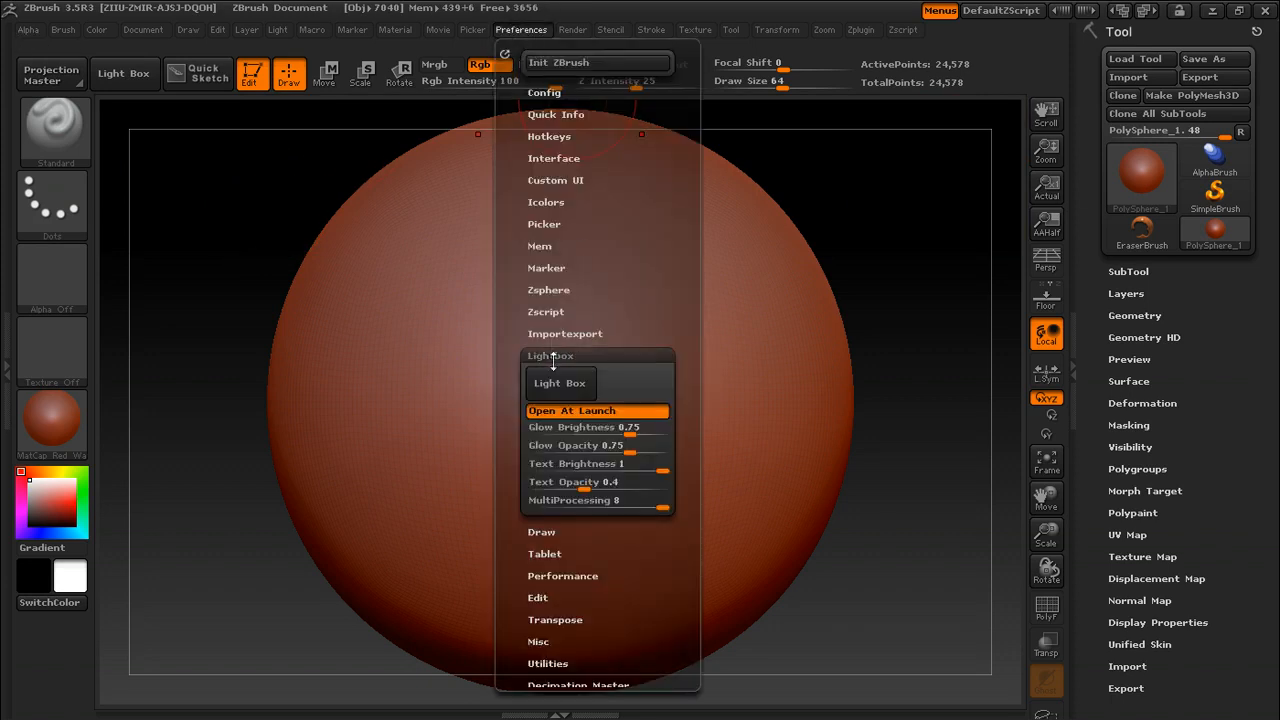
click(580, 411)
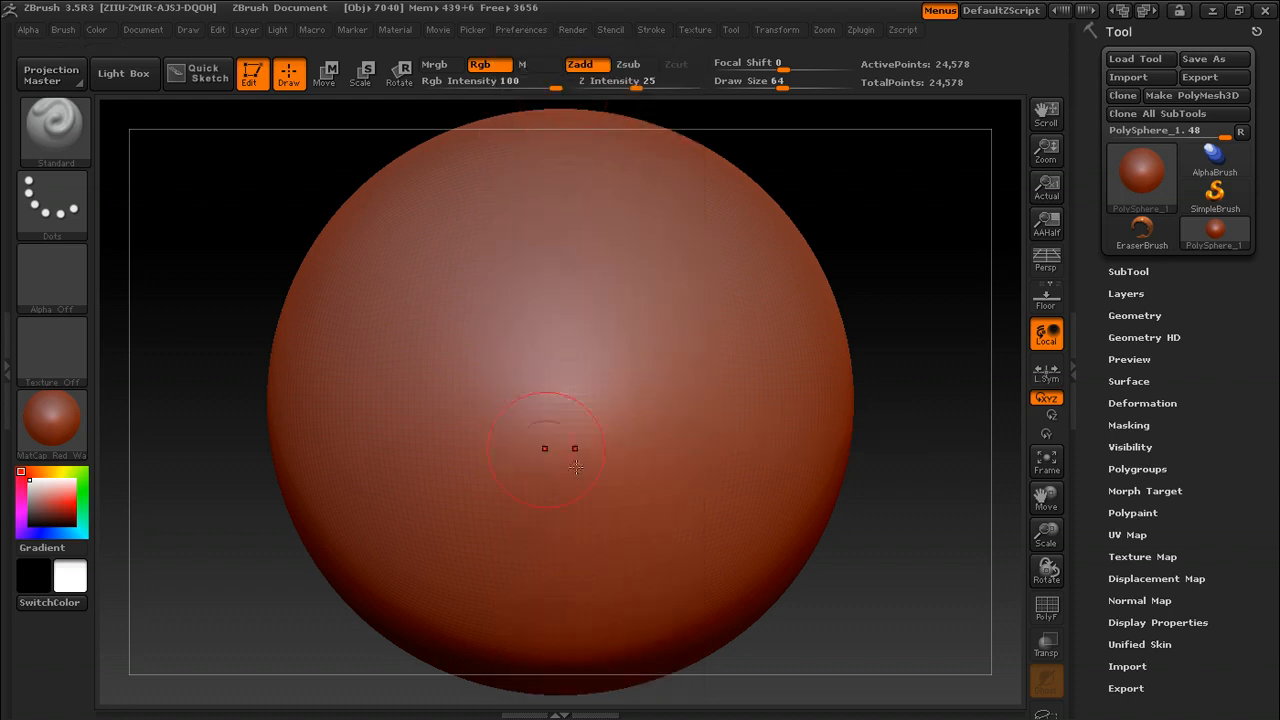
Step: Exit Edit mode, clear the sphere from the canvas and set the Draw Size to 18
click(253, 76)
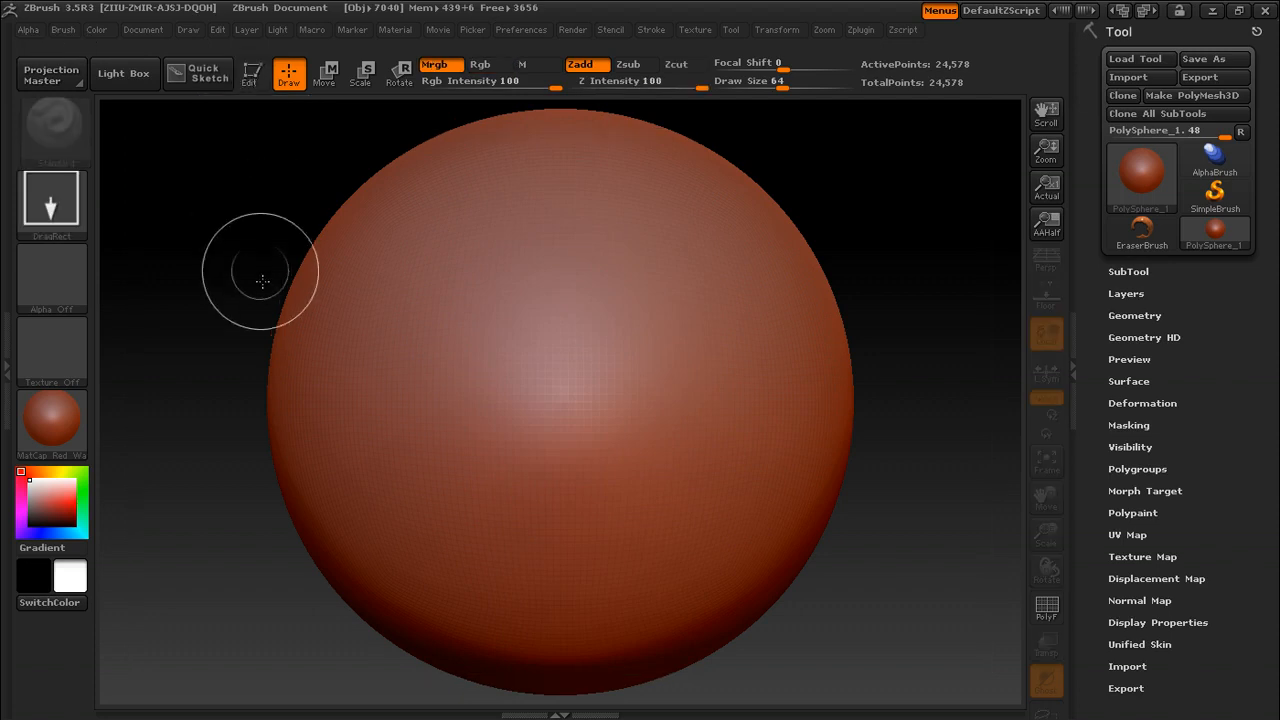
key(ctrl+n)
key(s)
drag(632, 408, 602, 408)
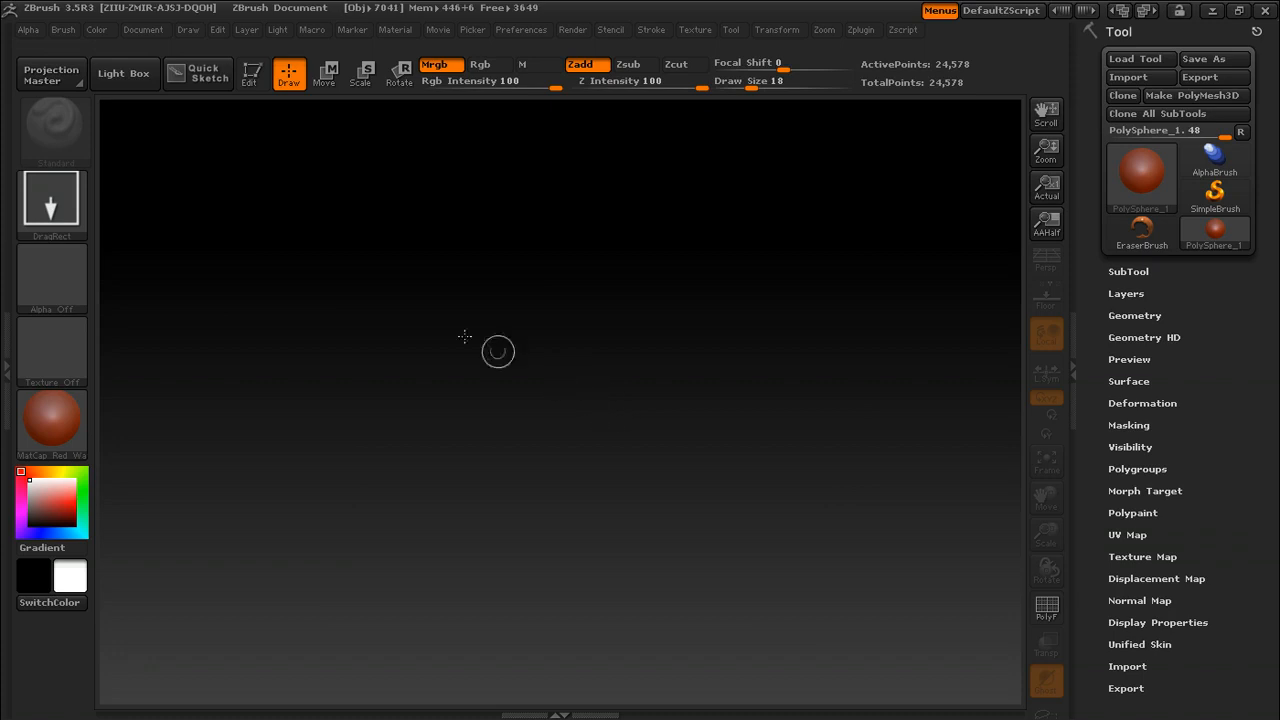
Step: Start a Quick Sketch and draw mirrored curved Pen Shadow strokes forming a horned, head-like shape across the upper canvas
click(203, 85)
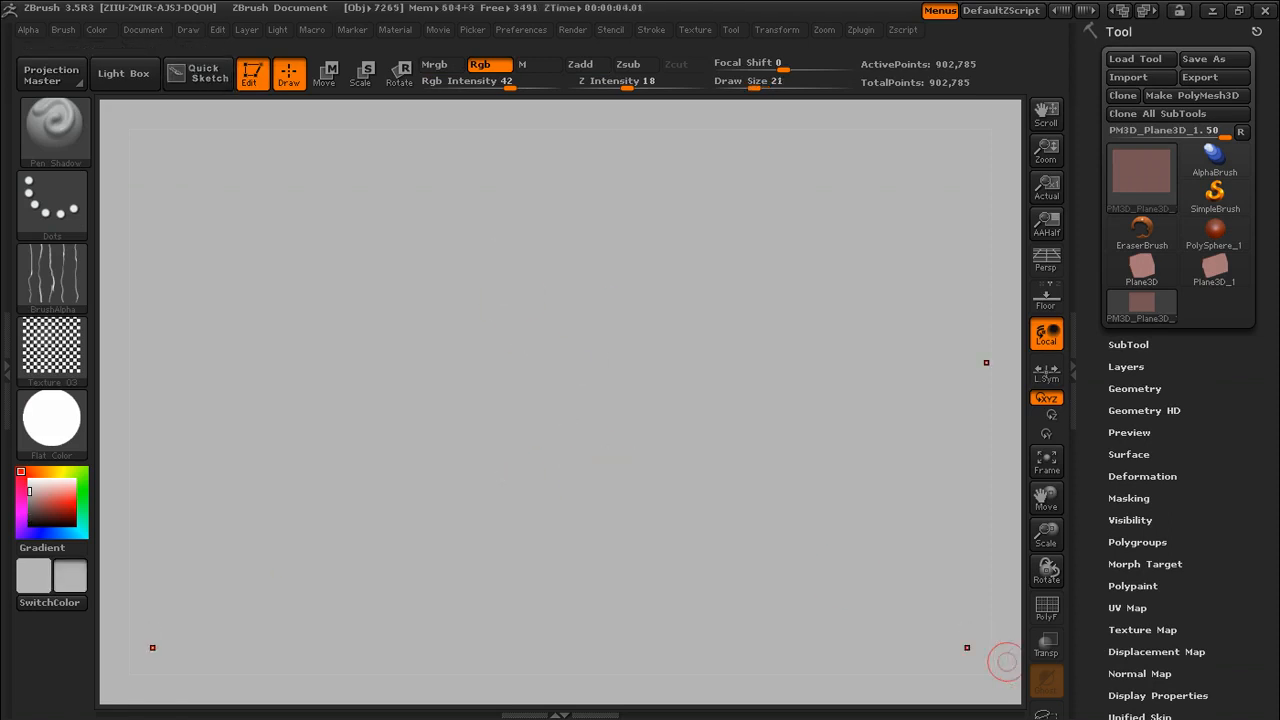
mouse_move(418, 286)
mouse_down()
mouse_move(467, 383)
mouse_move(547, 432)
mouse_up()
mouse_move(383, 274)
mouse_down()
mouse_move(551, 263)
mouse_move(626, 220)
mouse_move(612, 184)
mouse_up()
drag(460, 266, 254, 275)
mouse_move(525, 262)
mouse_down()
mouse_move(309, 214)
mouse_move(245, 365)
mouse_up()
drag(437, 266, 505, 522)
drag(372, 362, 455, 442)
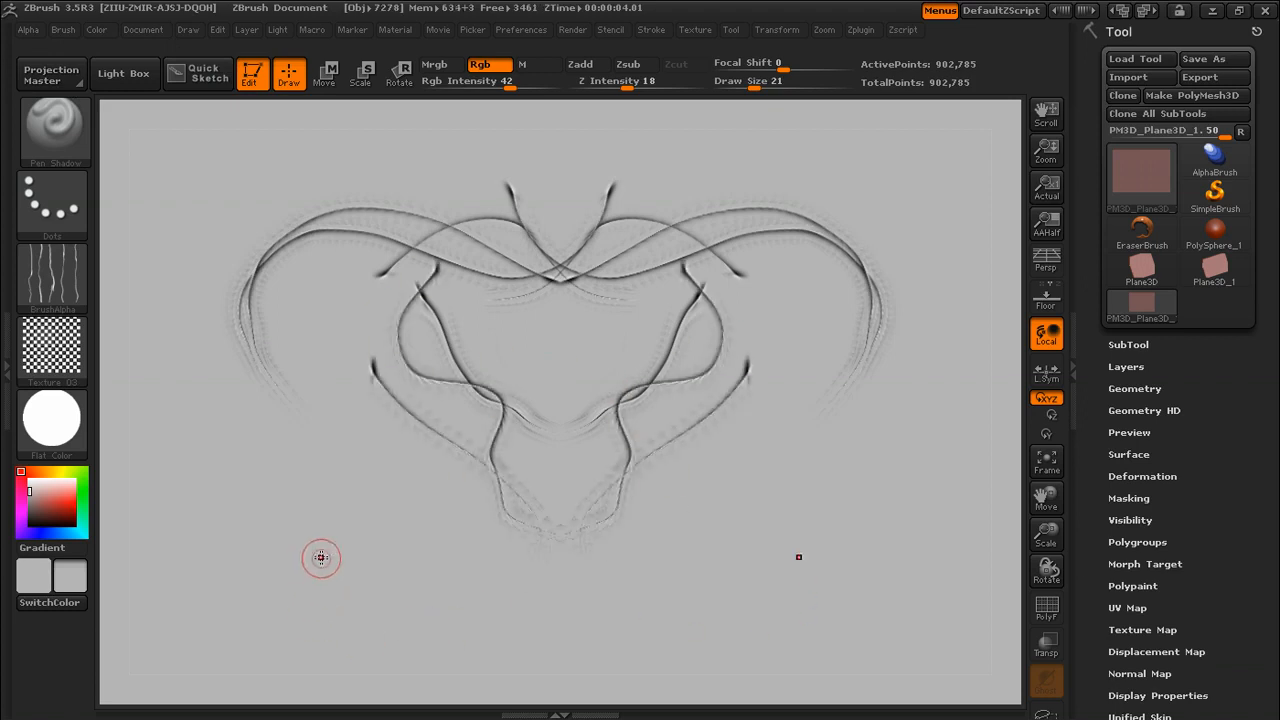
Step: Lower the sketch plane's subdivision level in its geometry settings and return it to level 5
mouse_move(1128, 164)
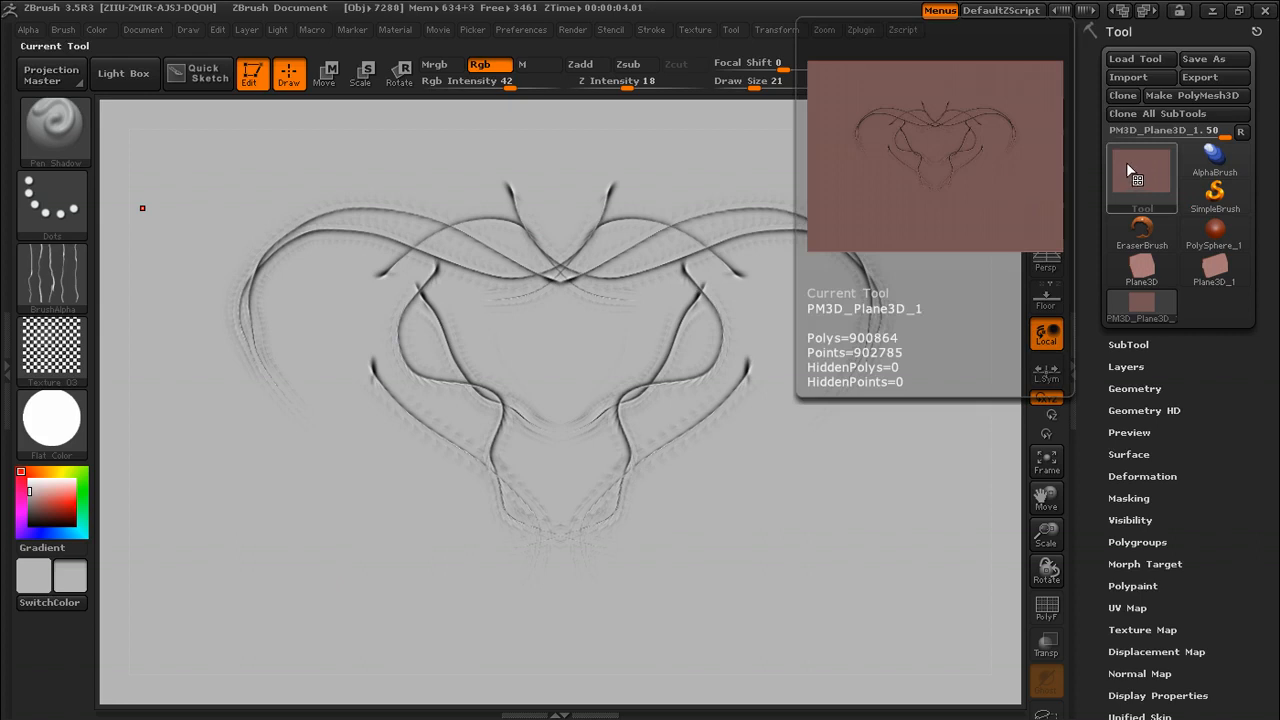
click(1128, 388)
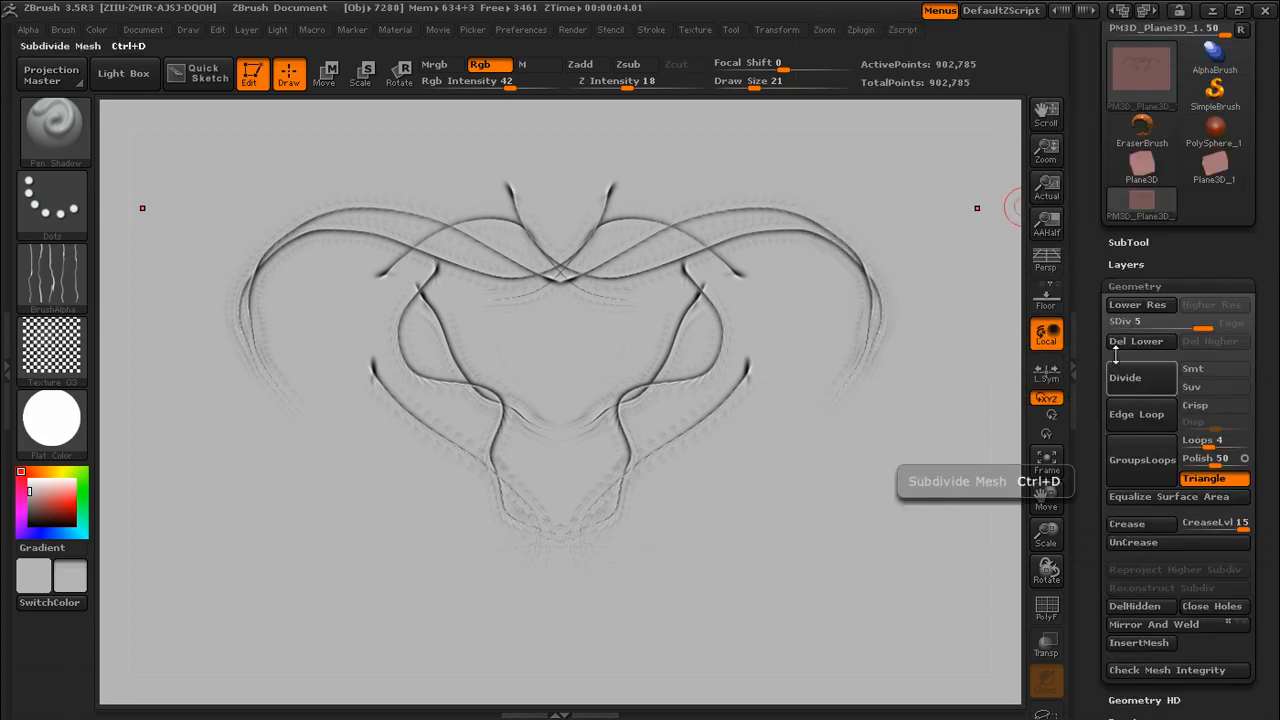
mouse_move(1193, 322)
mouse_down()
mouse_move(1120, 321)
mouse_move(1203, 322)
mouse_up()
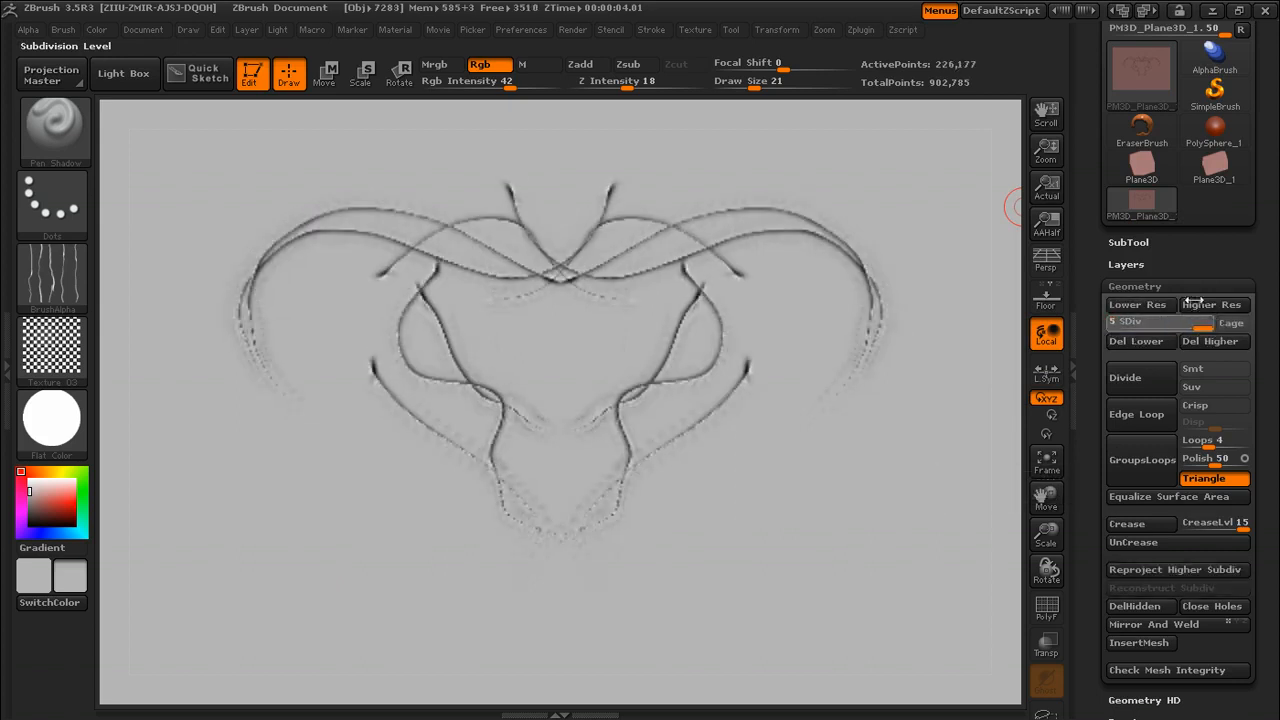
click(1195, 305)
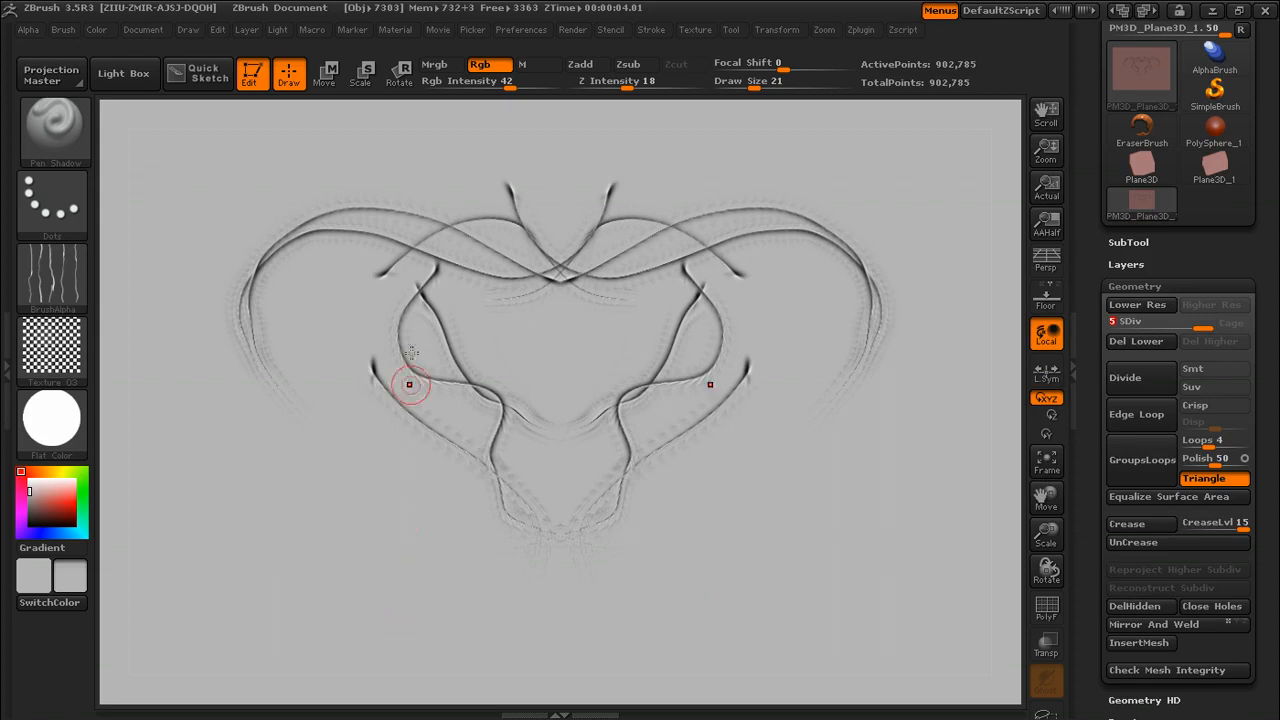
Step: Add mirrored long curved strokes along the outer sides and lower part of the sketch
drag(384, 304, 488, 474)
mouse_move(378, 300)
mouse_down()
mouse_move(354, 423)
mouse_move(522, 541)
mouse_up()
mouse_move(364, 347)
mouse_down()
mouse_move(340, 458)
mouse_move(484, 602)
mouse_up()
mouse_move(366, 266)
mouse_down()
mouse_move(503, 368)
mouse_move(538, 438)
mouse_up()
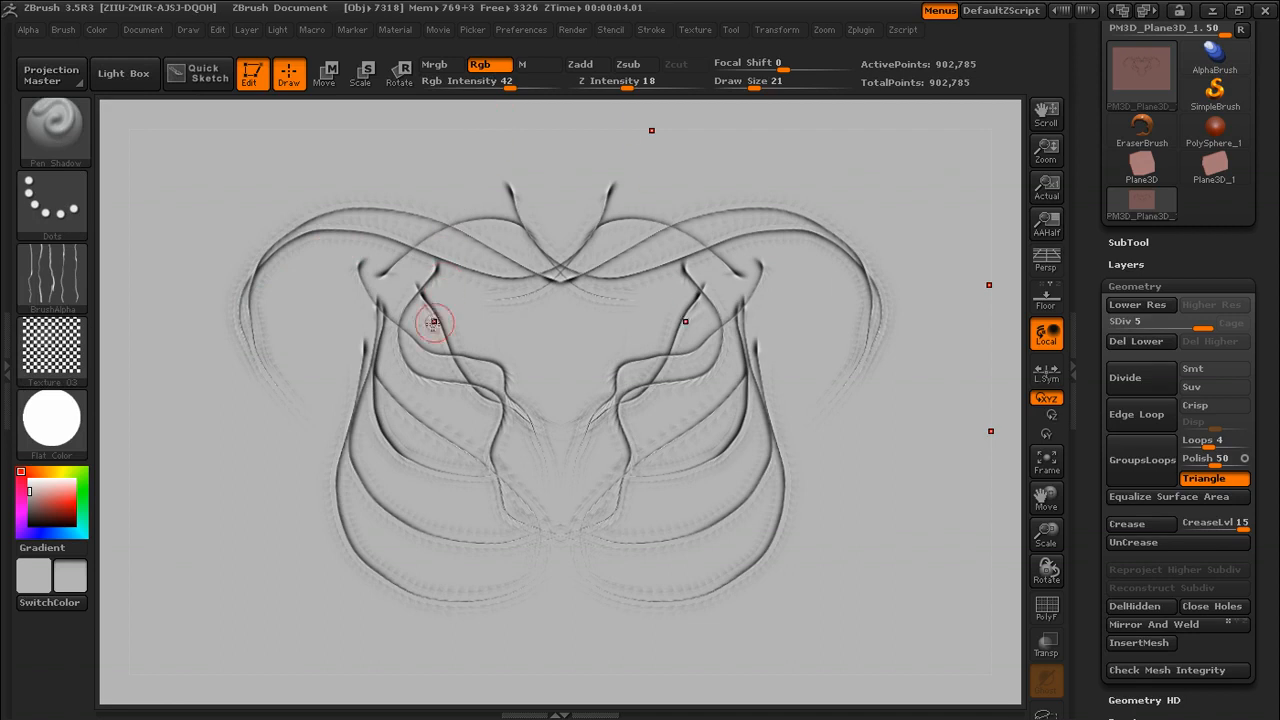
Step: Try filling the sketch plane with the checker texture active, and undo the fill
click(97, 31)
click(155, 358)
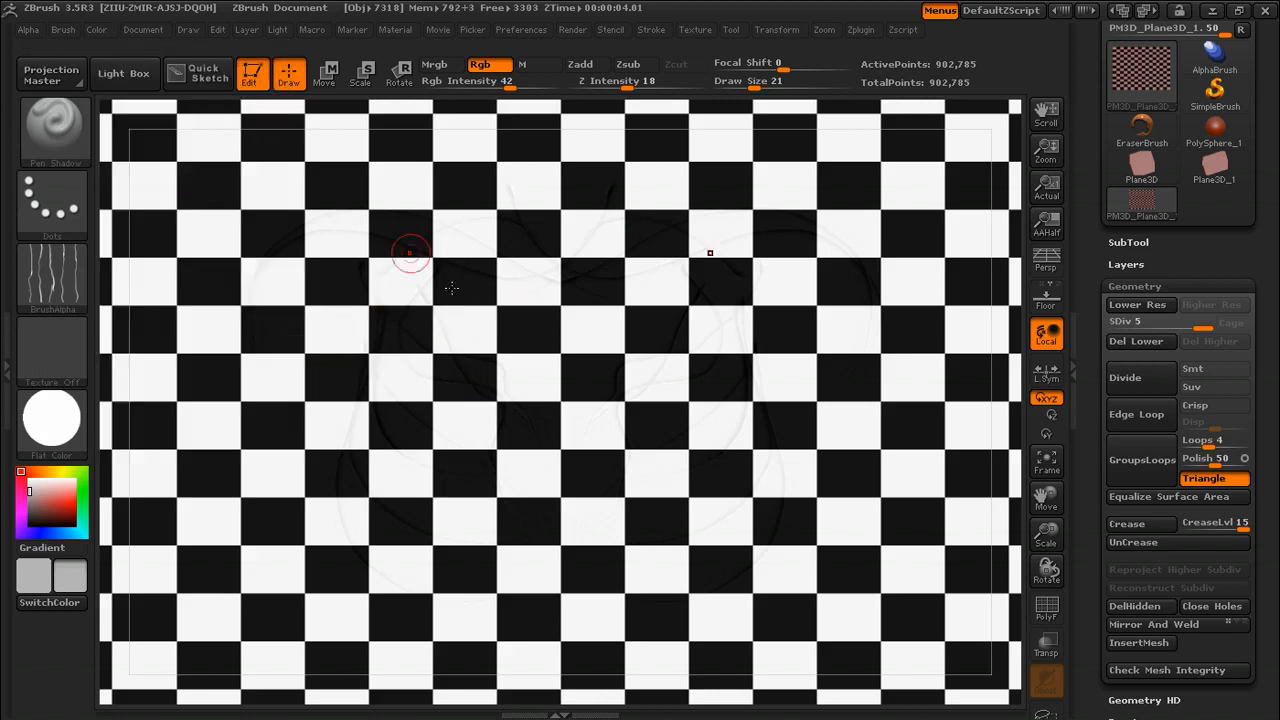
key(ctrl+z)
Step: Turn the texture off and fill the plane with the current grey to partly fade the sketch
click(60, 368)
click(166, 376)
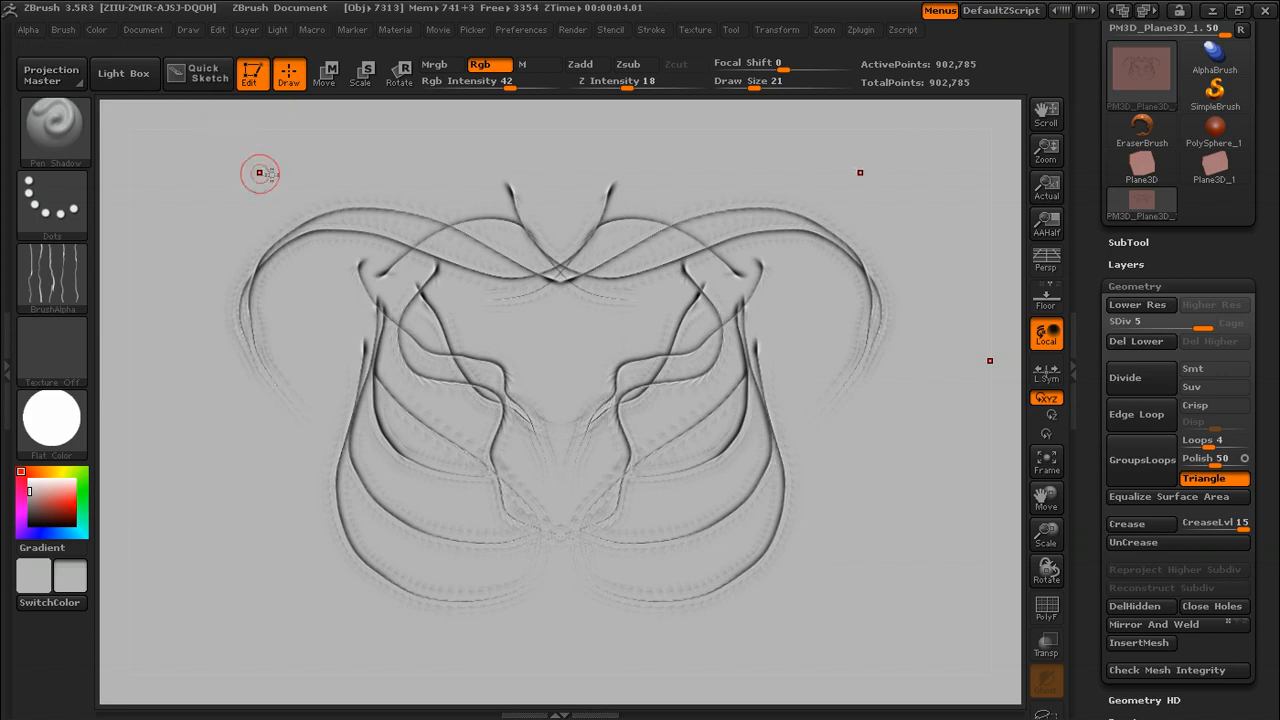
click(97, 31)
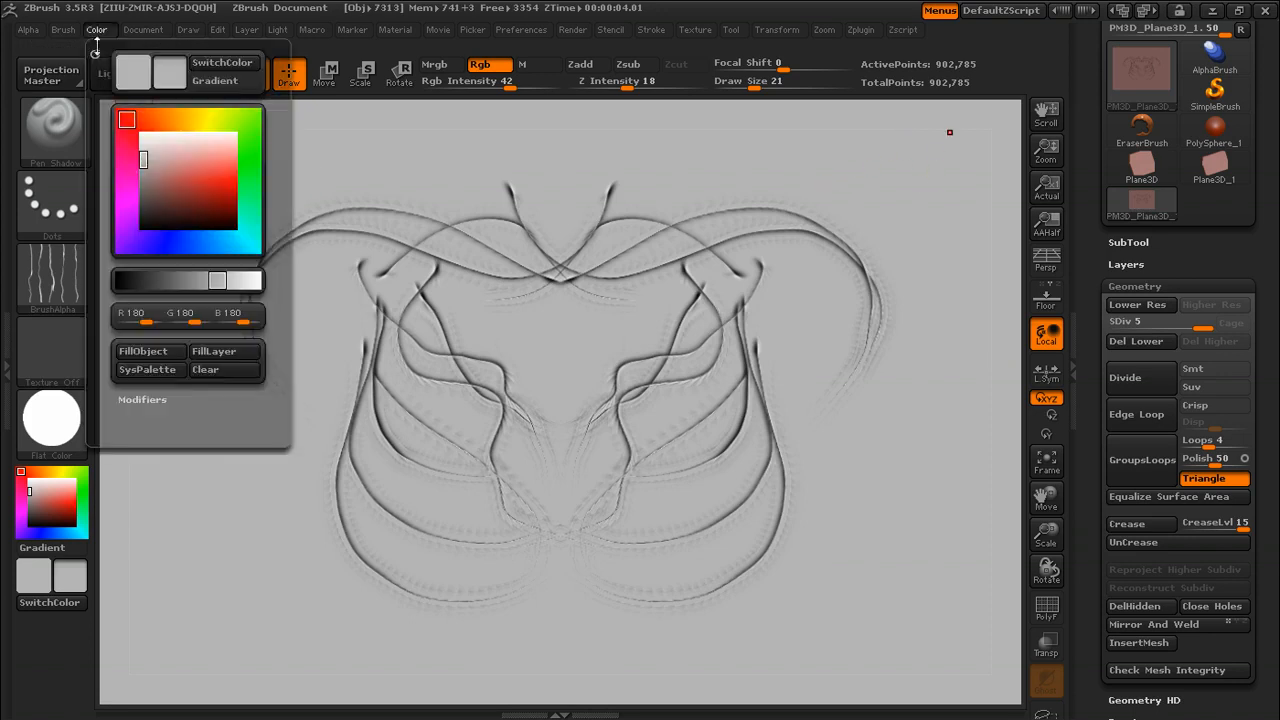
click(166, 355)
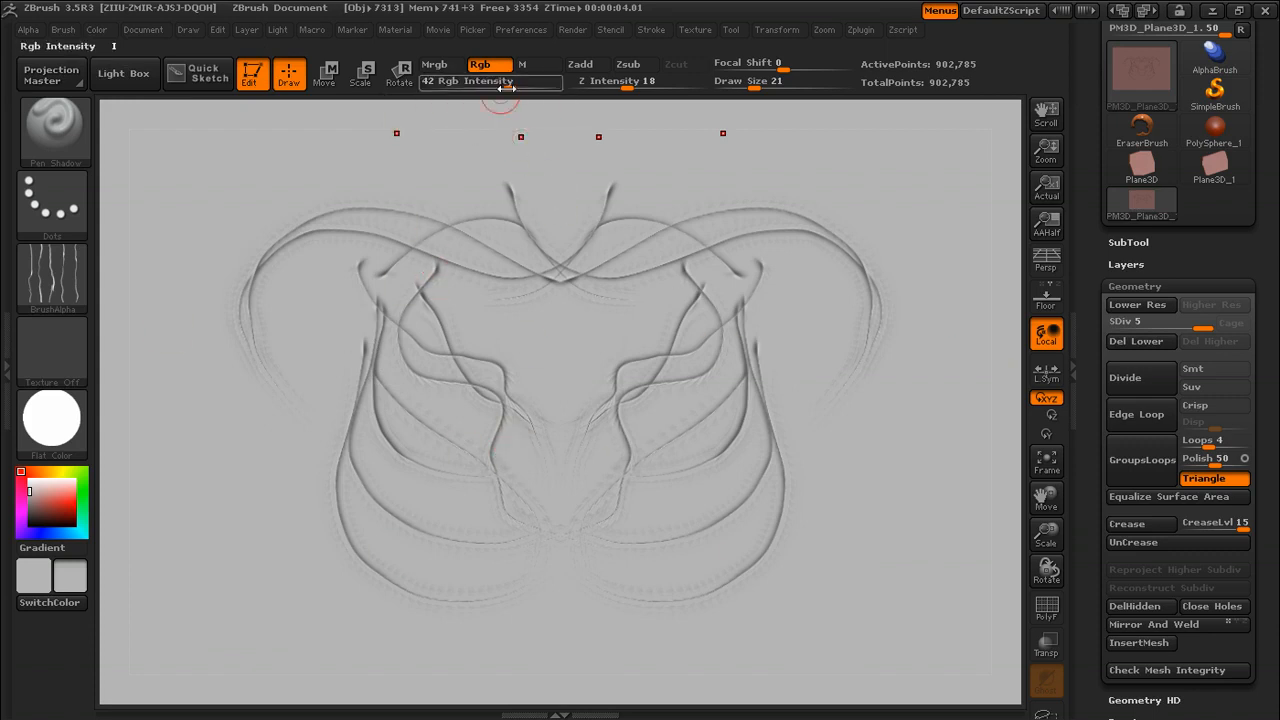
Step: Set the Rgb Intensity to 52 and fill the plane with grey again to fade the sketch further
drag(510, 88, 561, 92)
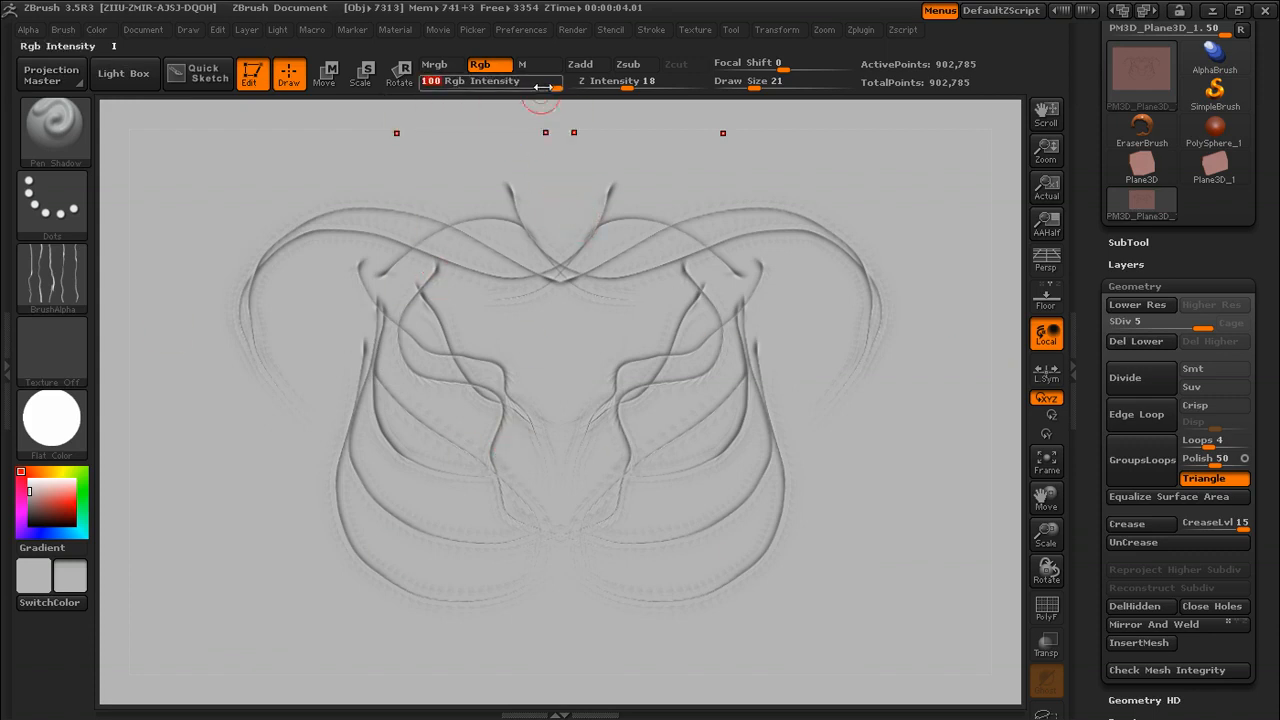
drag(556, 82, 543, 81)
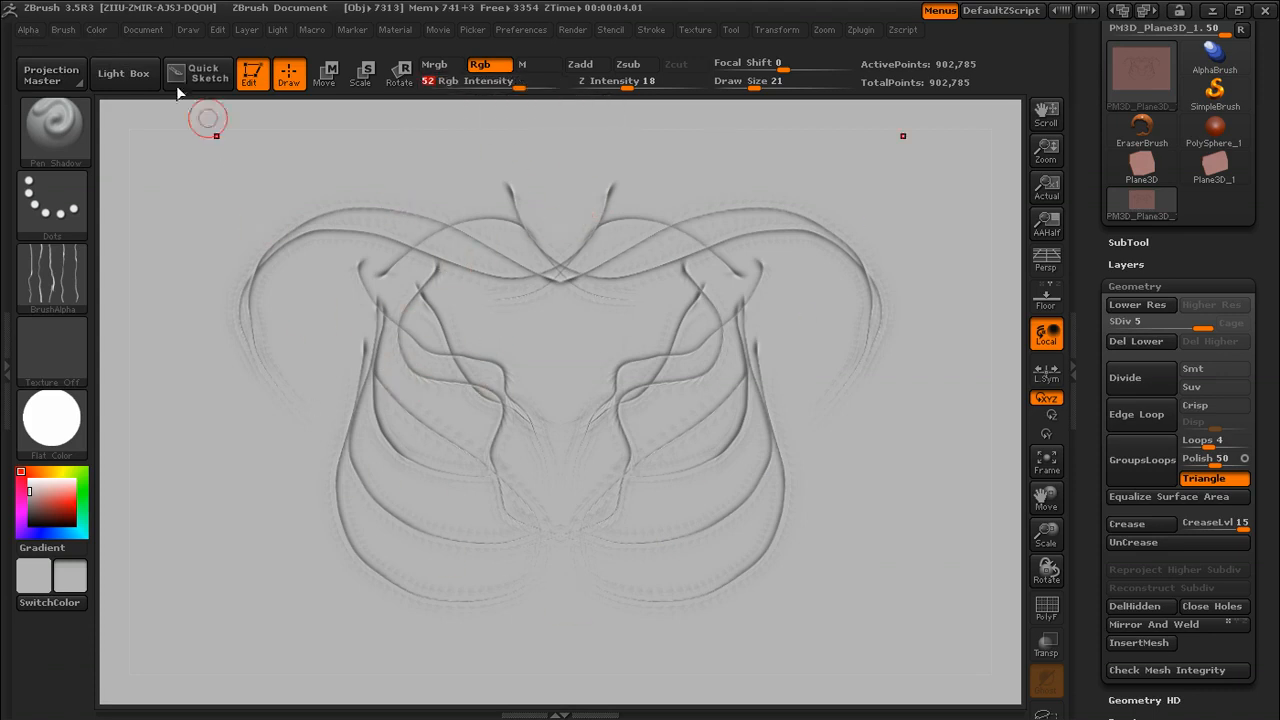
click(108, 33)
click(160, 350)
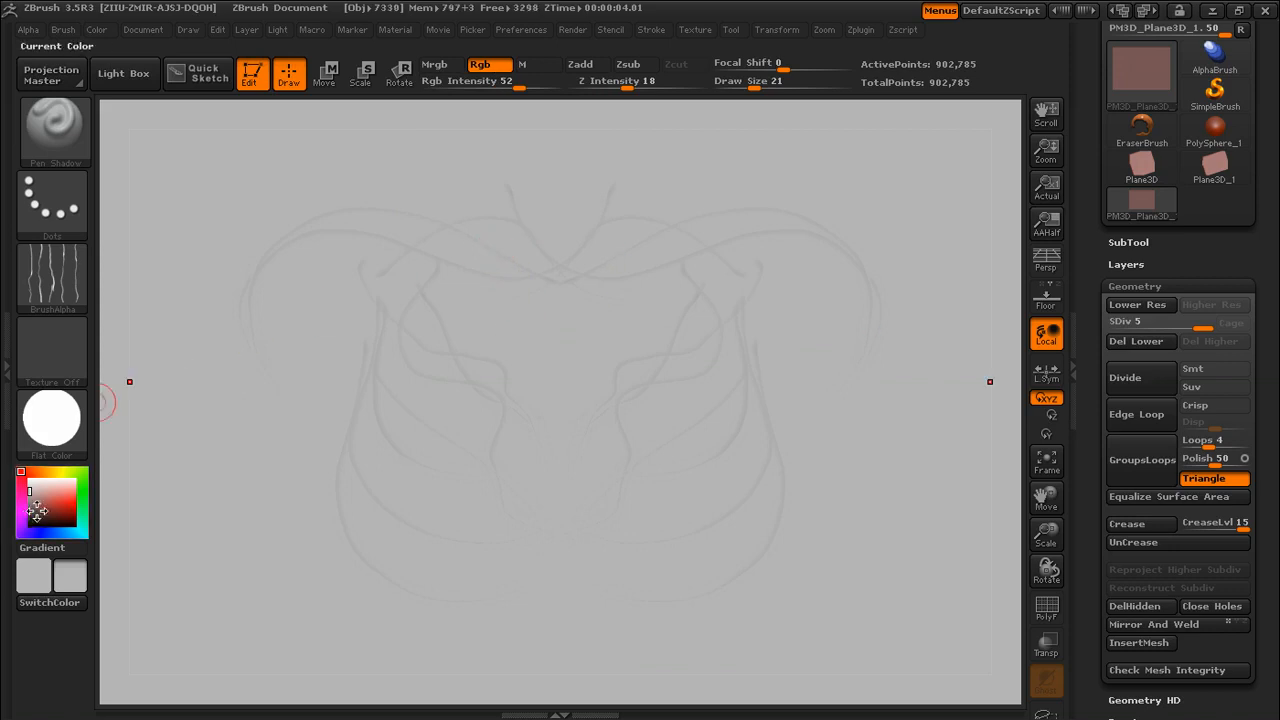
Step: Choose black and draw mirrored curved strokes at the upper centre of the faded sketch
click(29, 522)
mouse_move(492, 196)
mouse_down()
mouse_move(503, 250)
mouse_move(545, 287)
mouse_up()
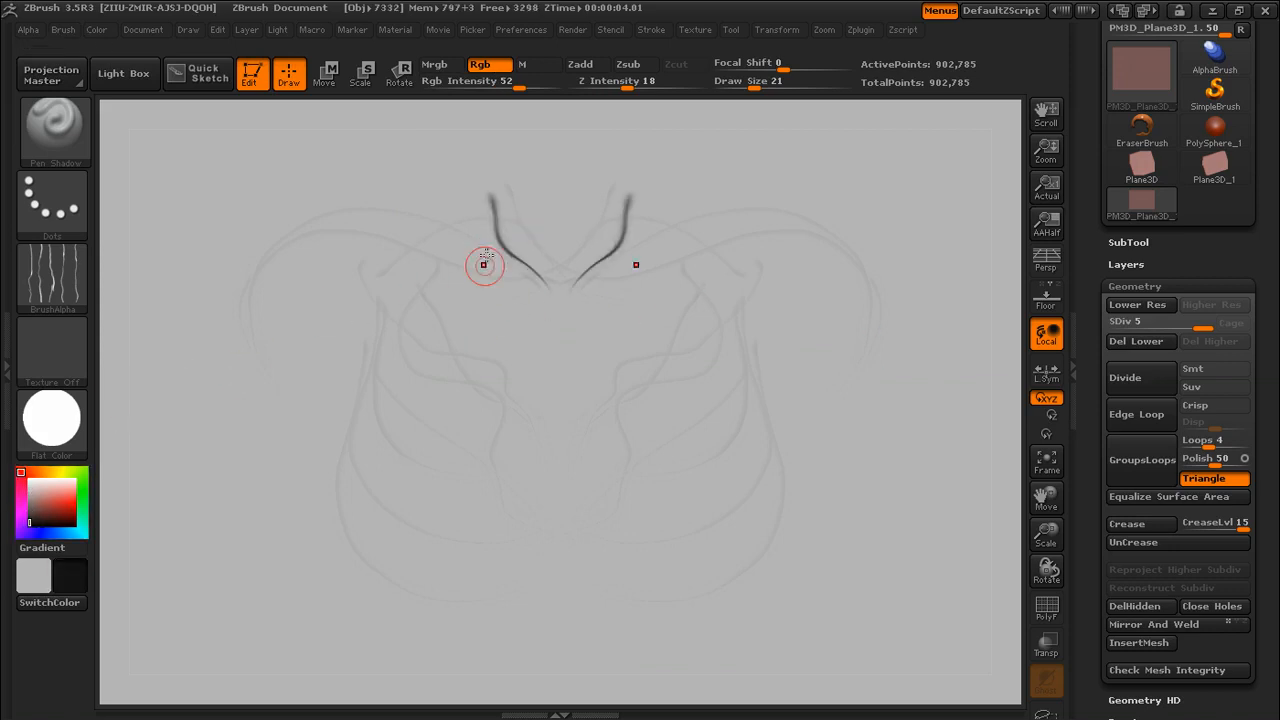
drag(631, 229, 614, 364)
Step: Choose red and draw mirrored curved strokes just outside the black central lines
click(74, 507)
drag(492, 226, 446, 312)
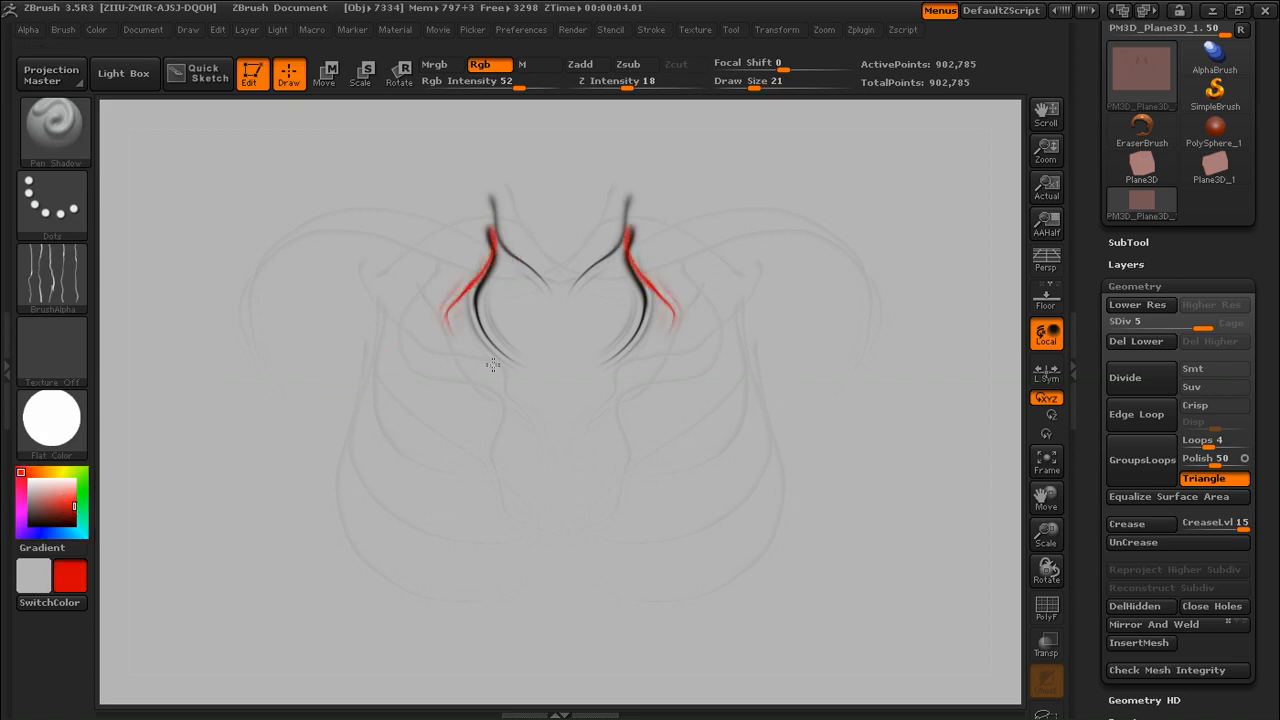
drag(484, 262, 462, 410)
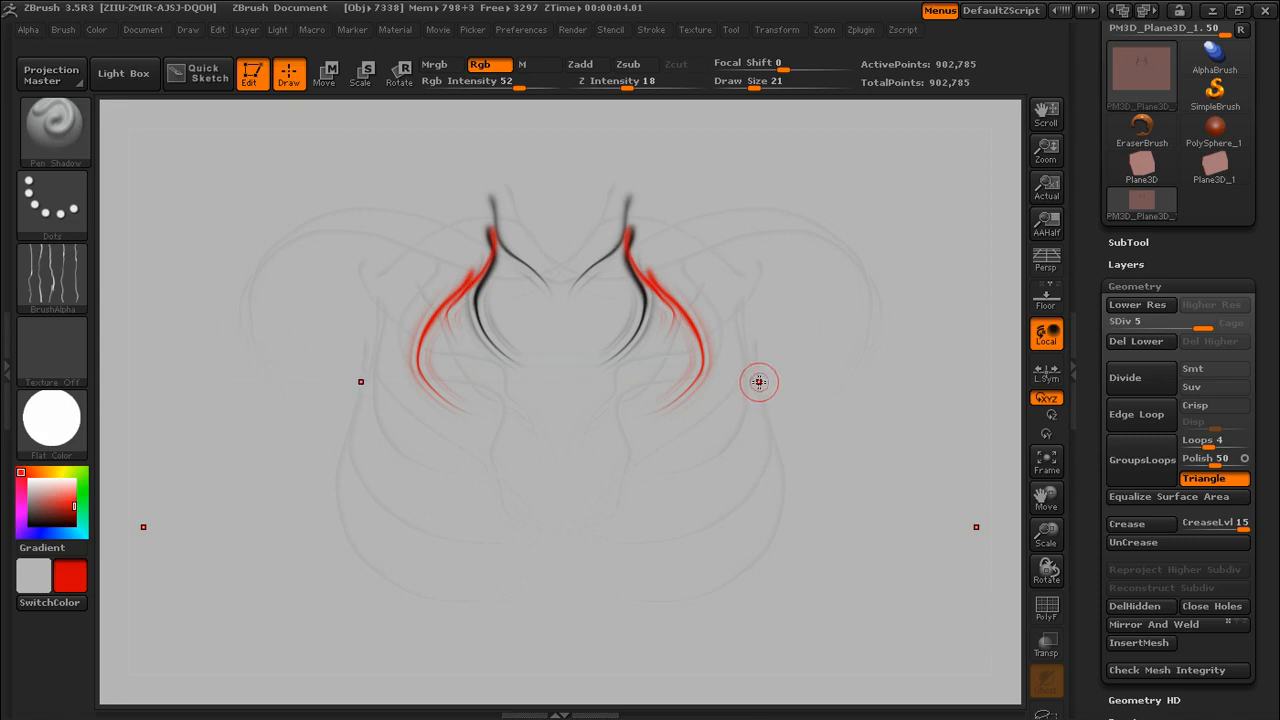
Step: Switch the brush from Rgb painting to Zadd sculpting
click(587, 65)
click(480, 64)
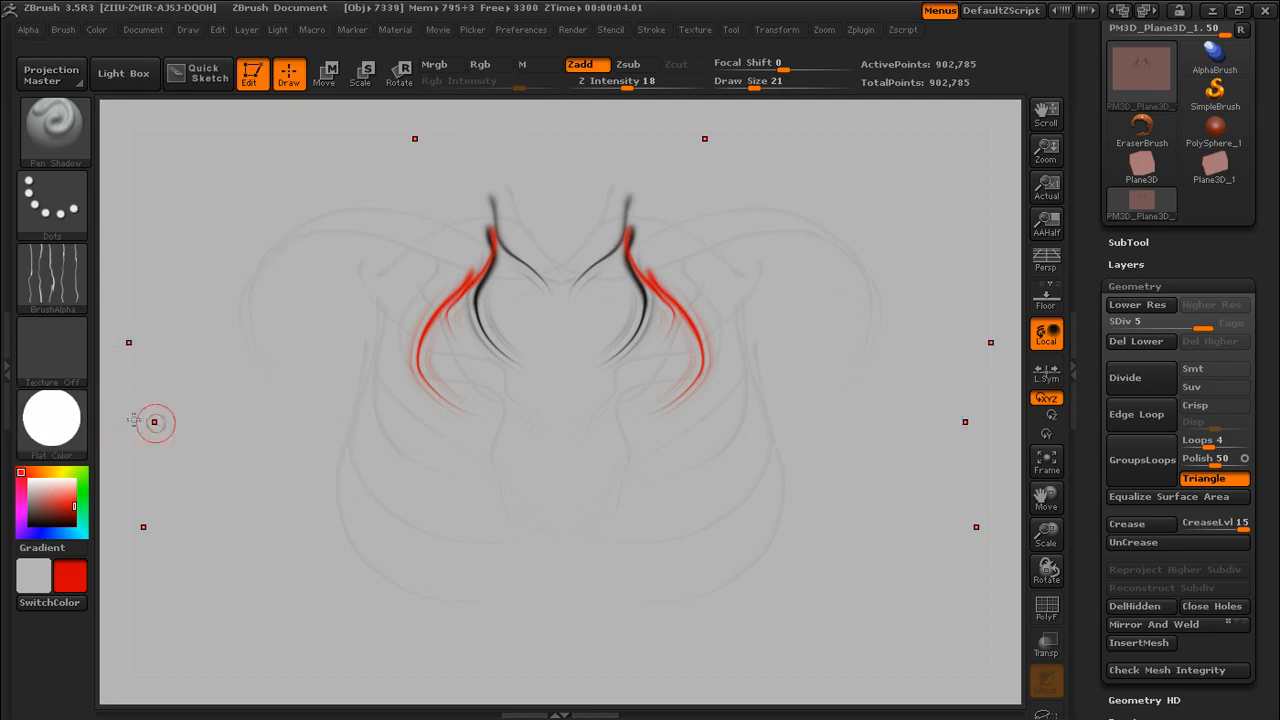
Step: Change the material to BasicMaterial and sculpt mirrored raised curves on both outer sides of the sketch
click(62, 428)
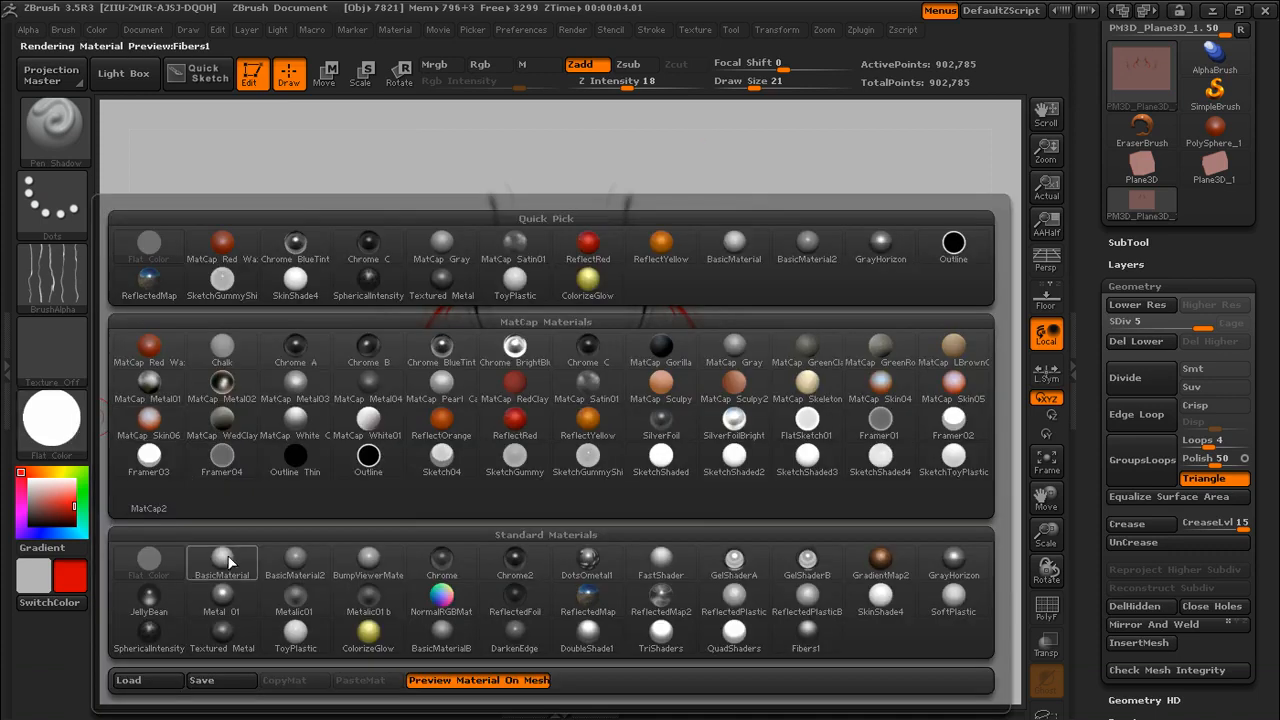
click(222, 560)
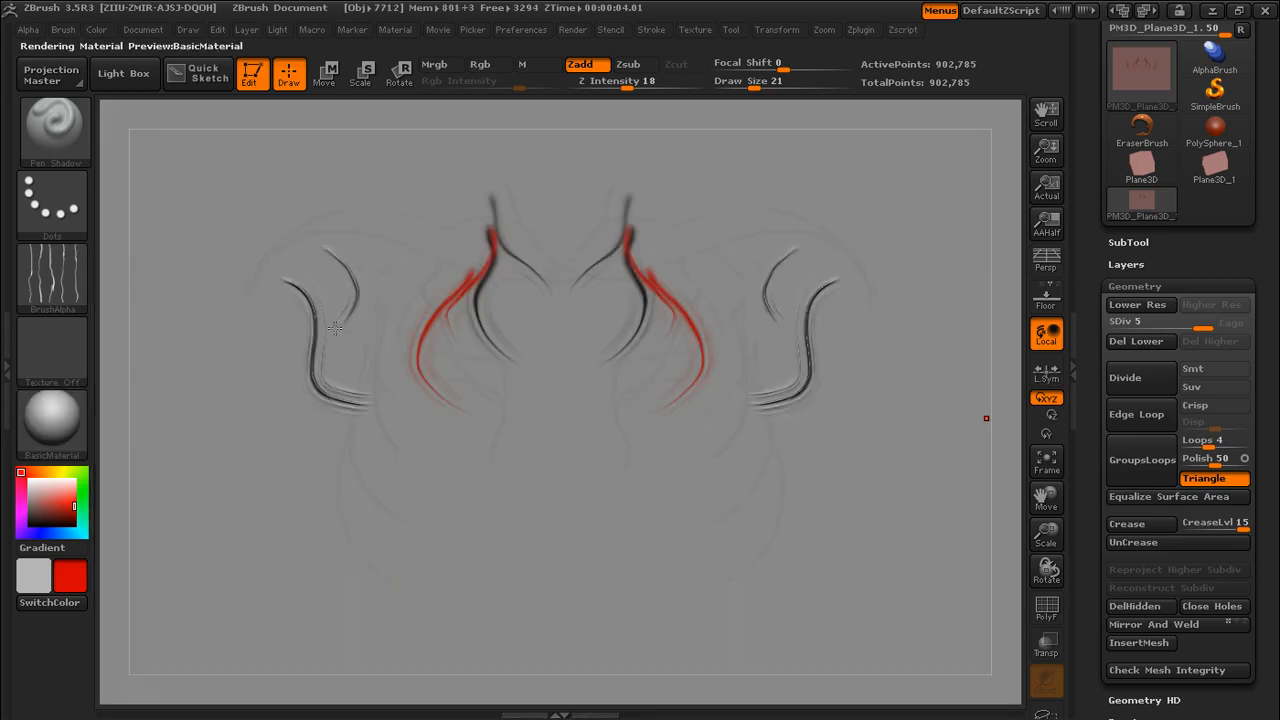
drag(306, 372, 345, 412)
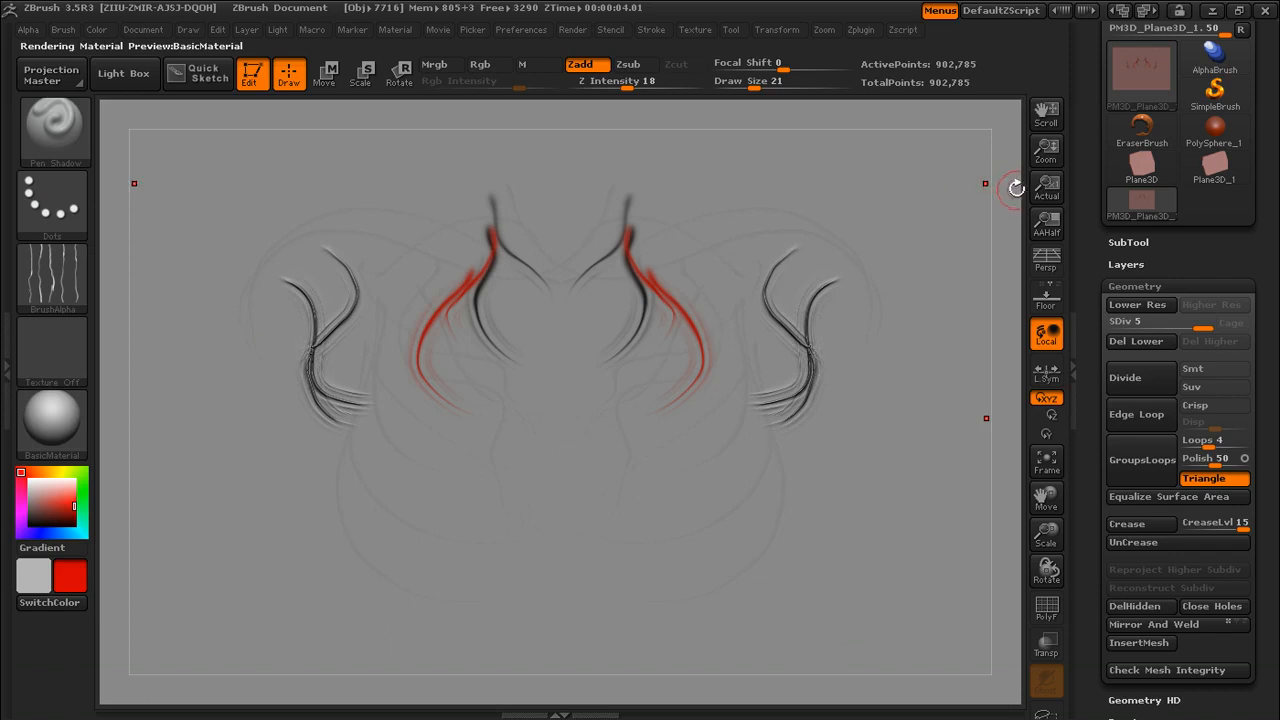
drag(1004, 189, 930, 200)
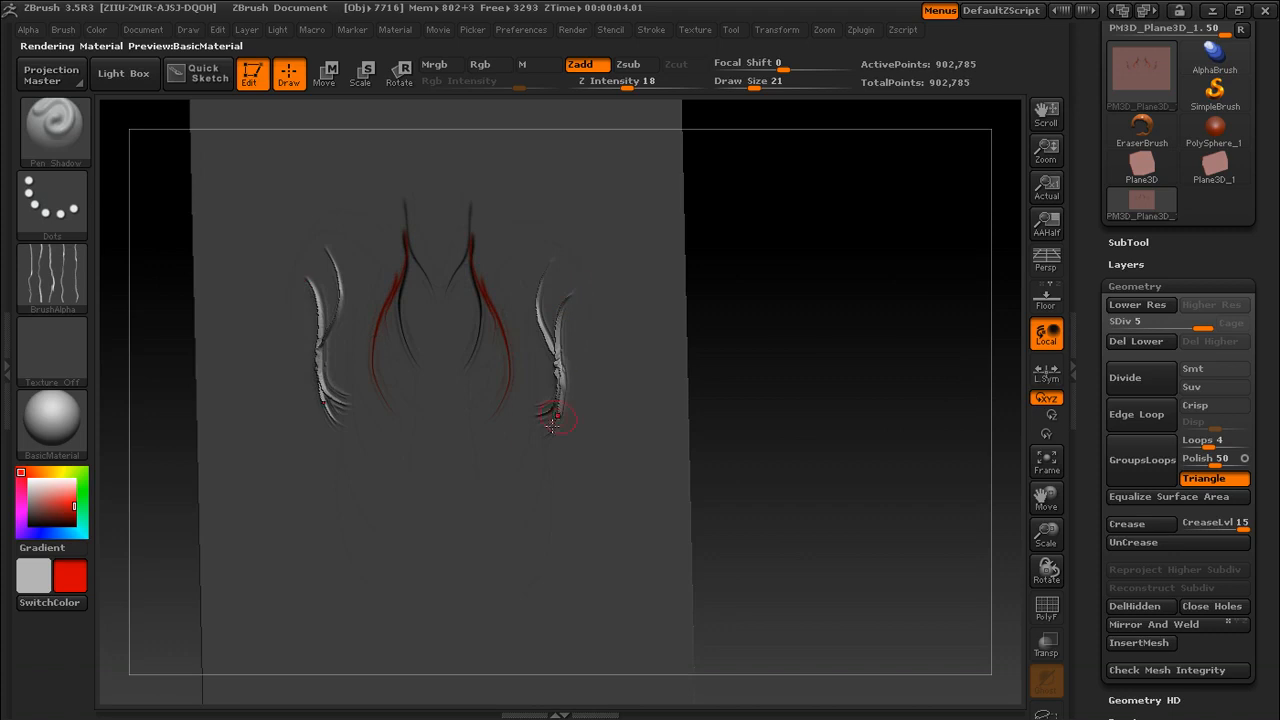
drag(986, 260, 1022, 258)
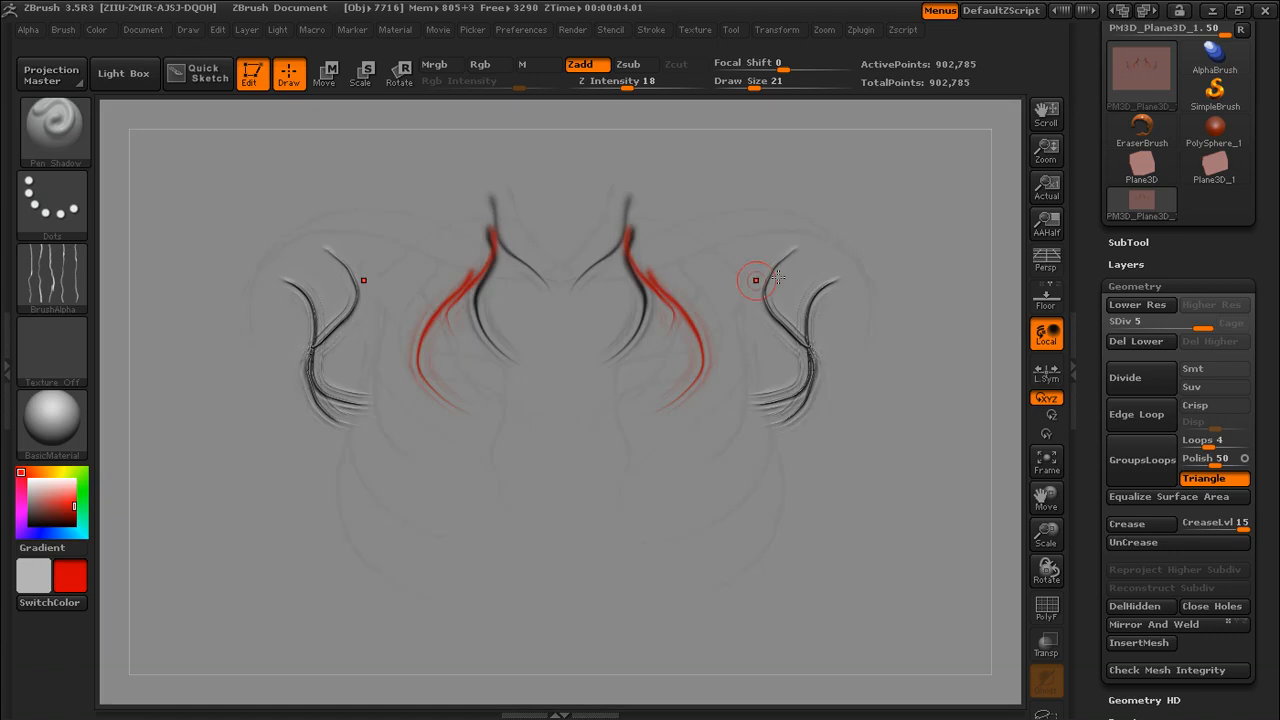
Step: Undo the sculpted side strokes and switch the material back to Flat Color
key(ctrl+z)
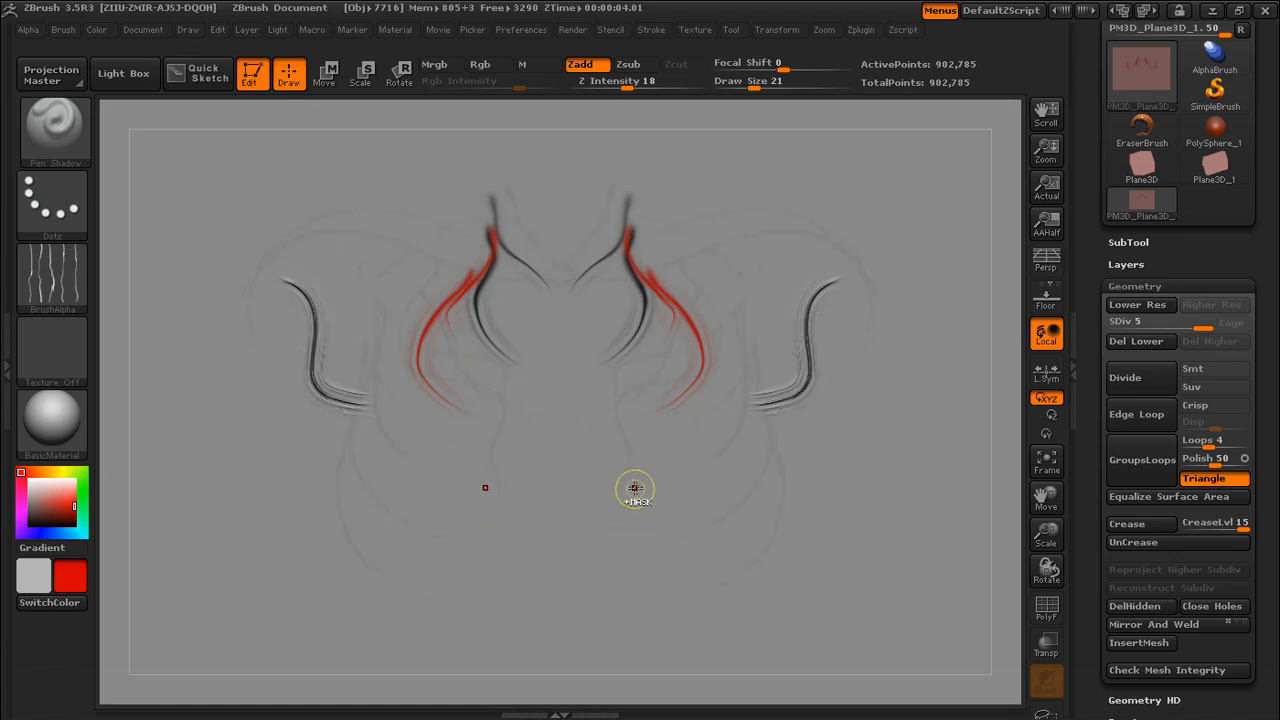
click(52, 422)
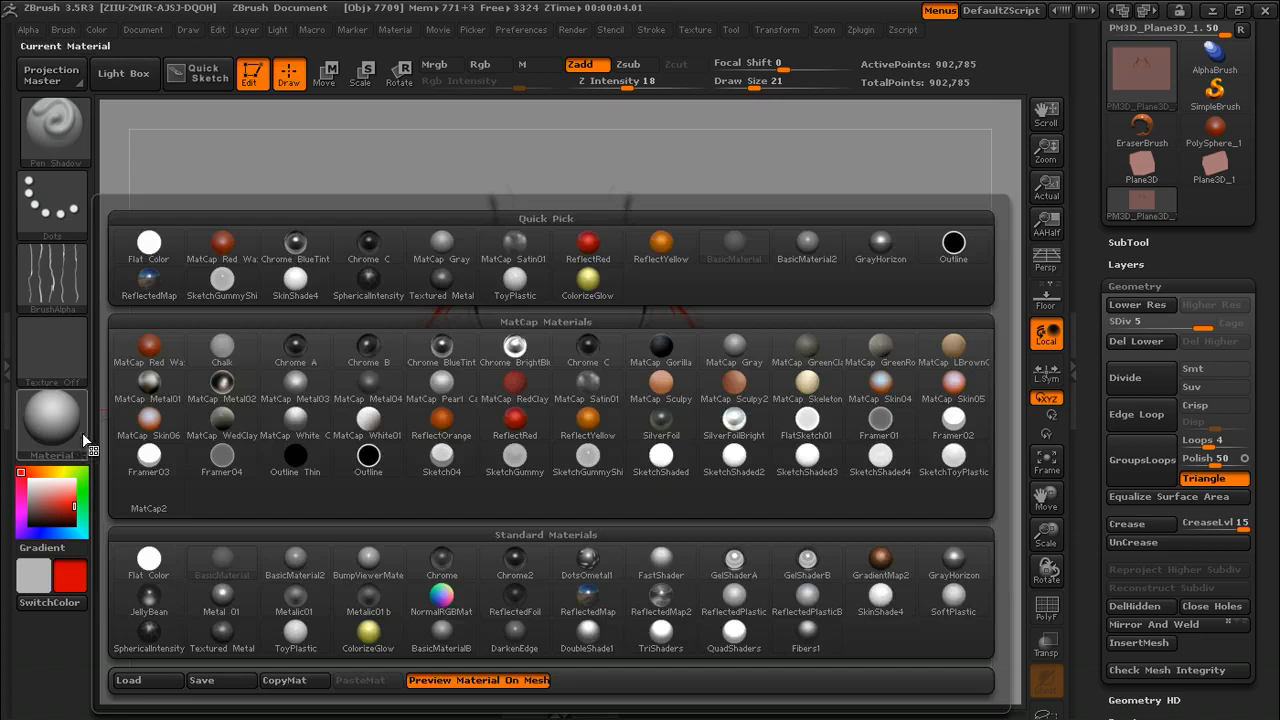
click(155, 573)
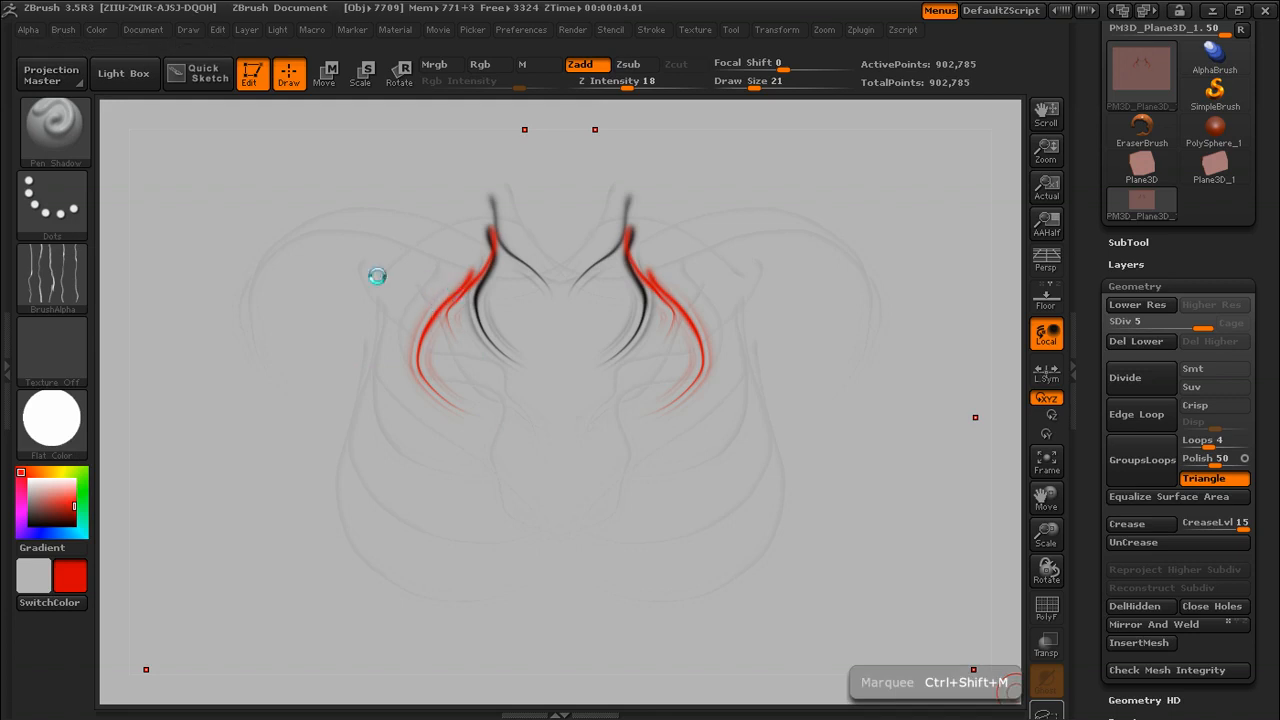
Step: Browse the 3D sculpting brushes by initial letter, filtering the brush library to P and C
click(55, 128)
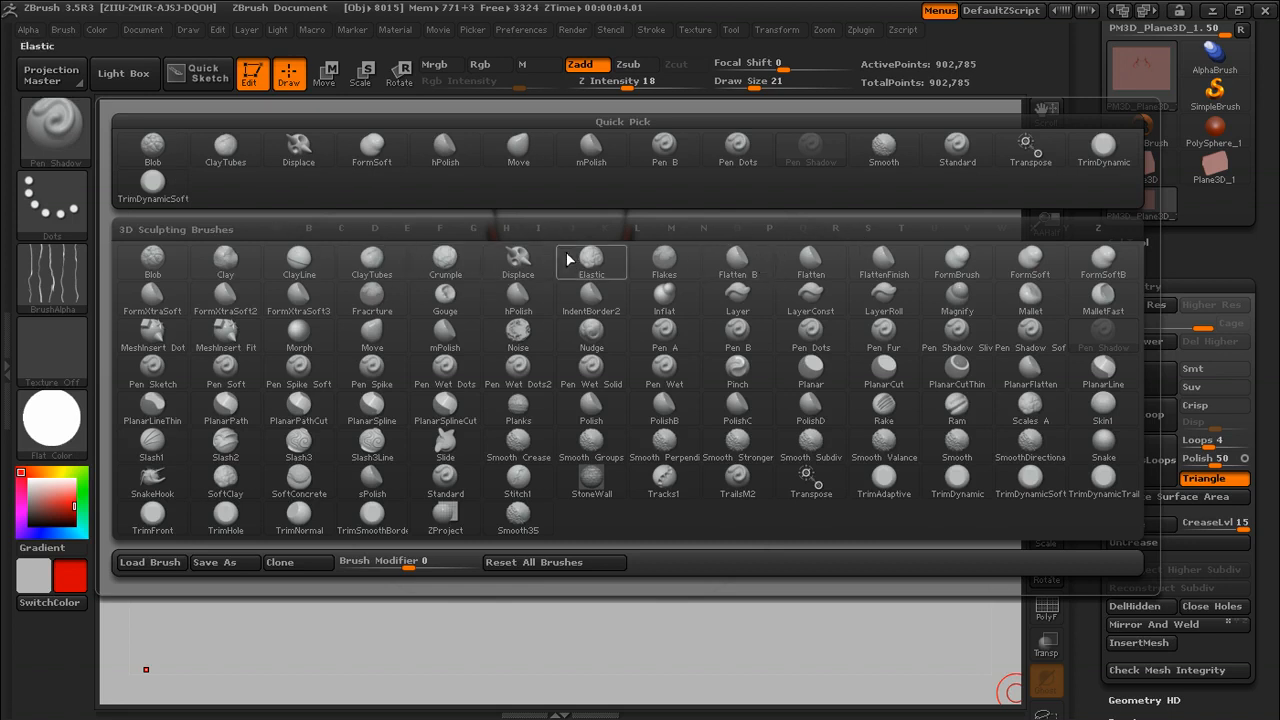
mouse_move(576, 256)
click(770, 229)
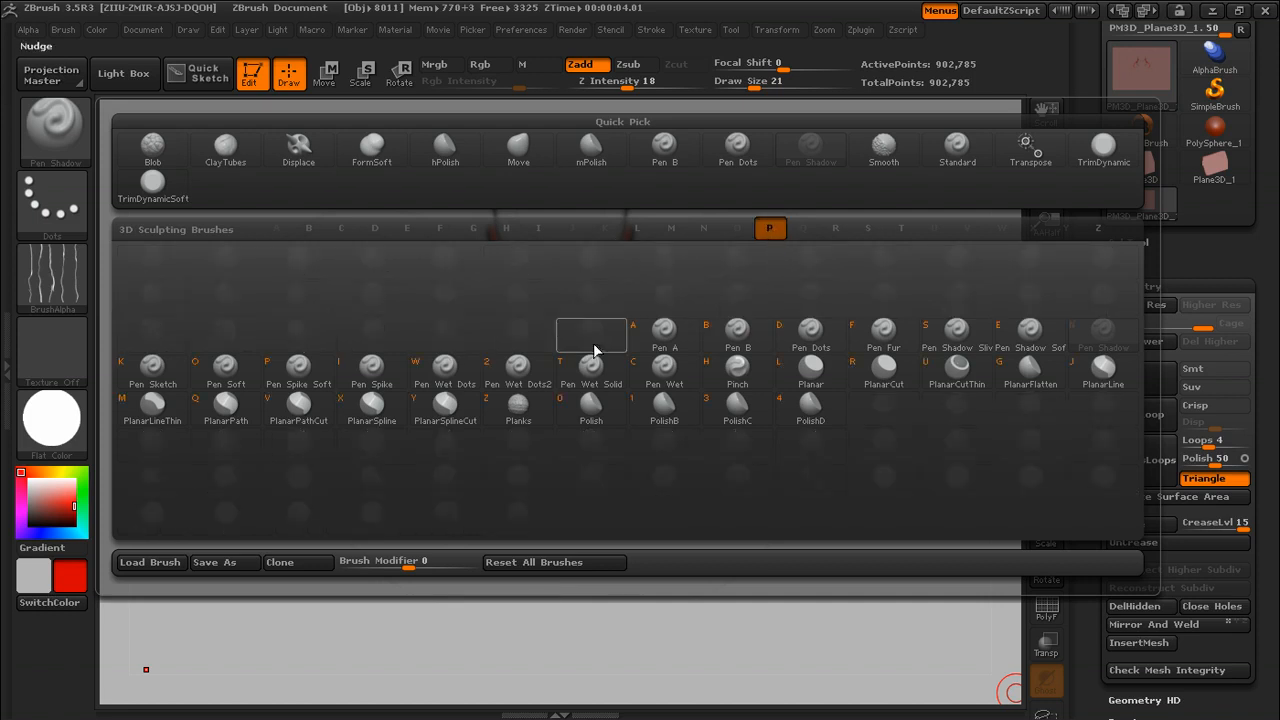
click(340, 228)
mouse_move(212, 268)
mouse_move(430, 312)
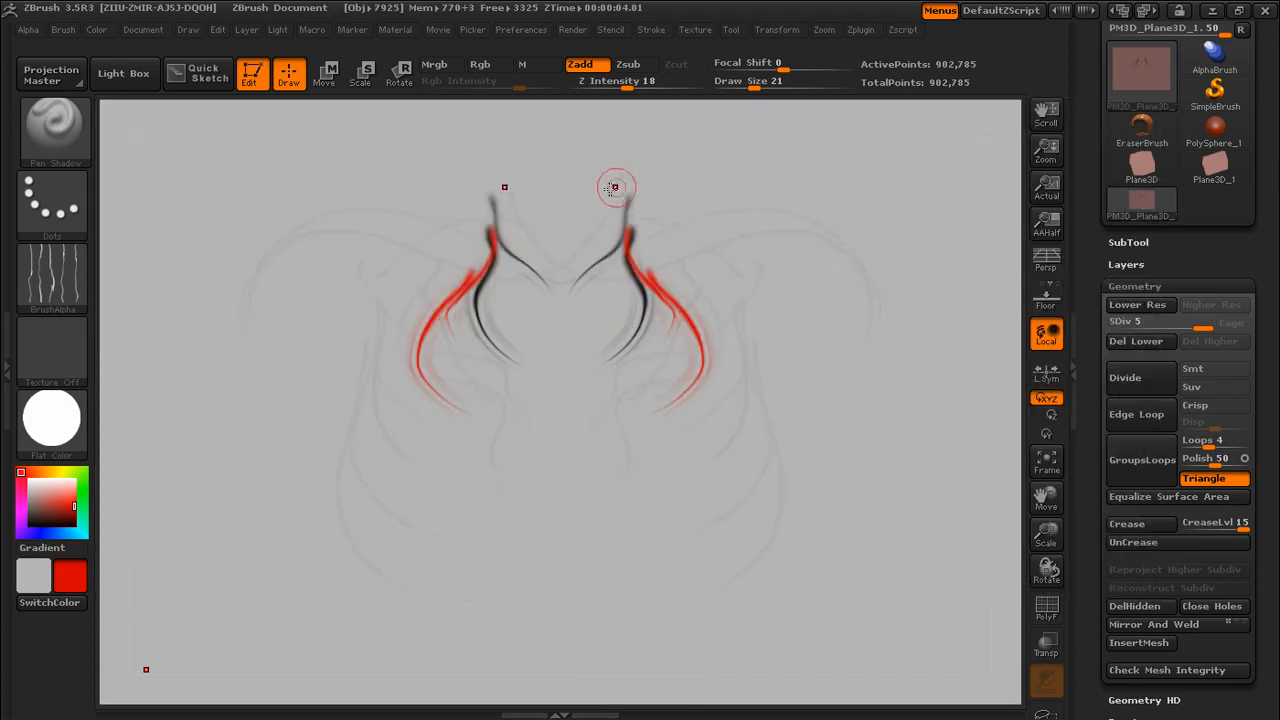
Step: Choose the Pen Dots brush from the P brushes and paint mirrored dotted curves across the lower part of the sketch
key(b)
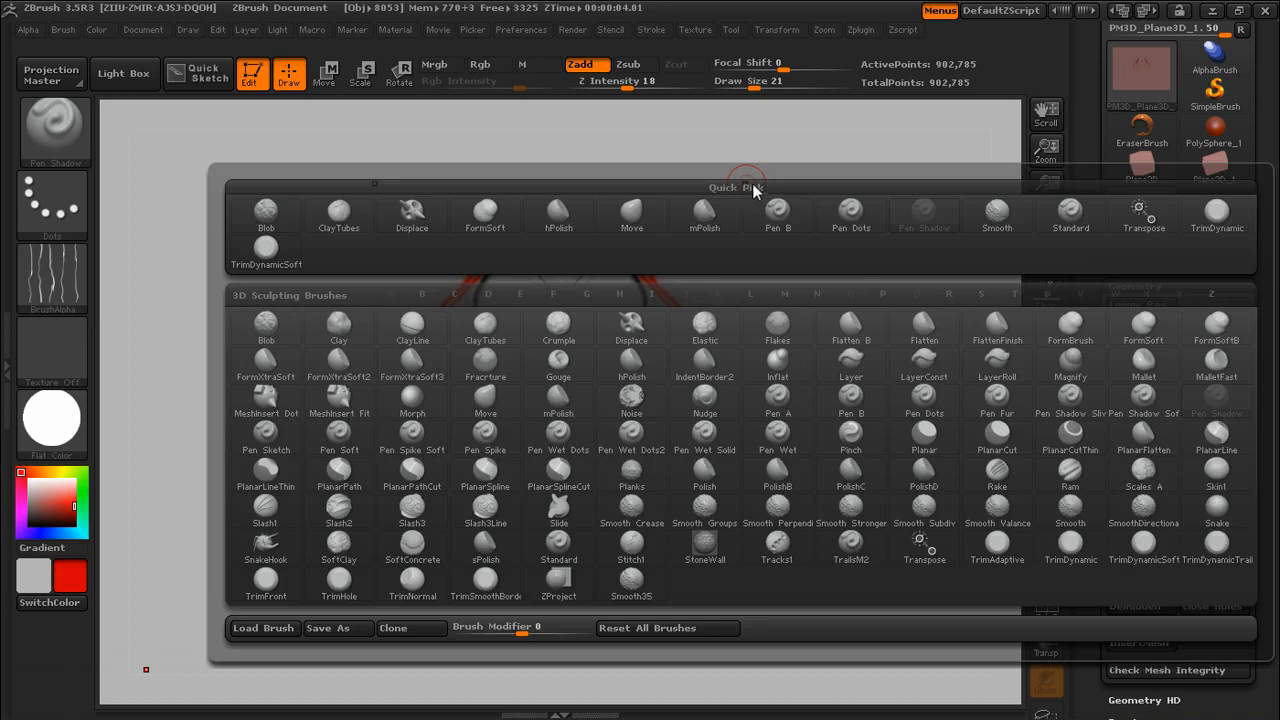
key(b)
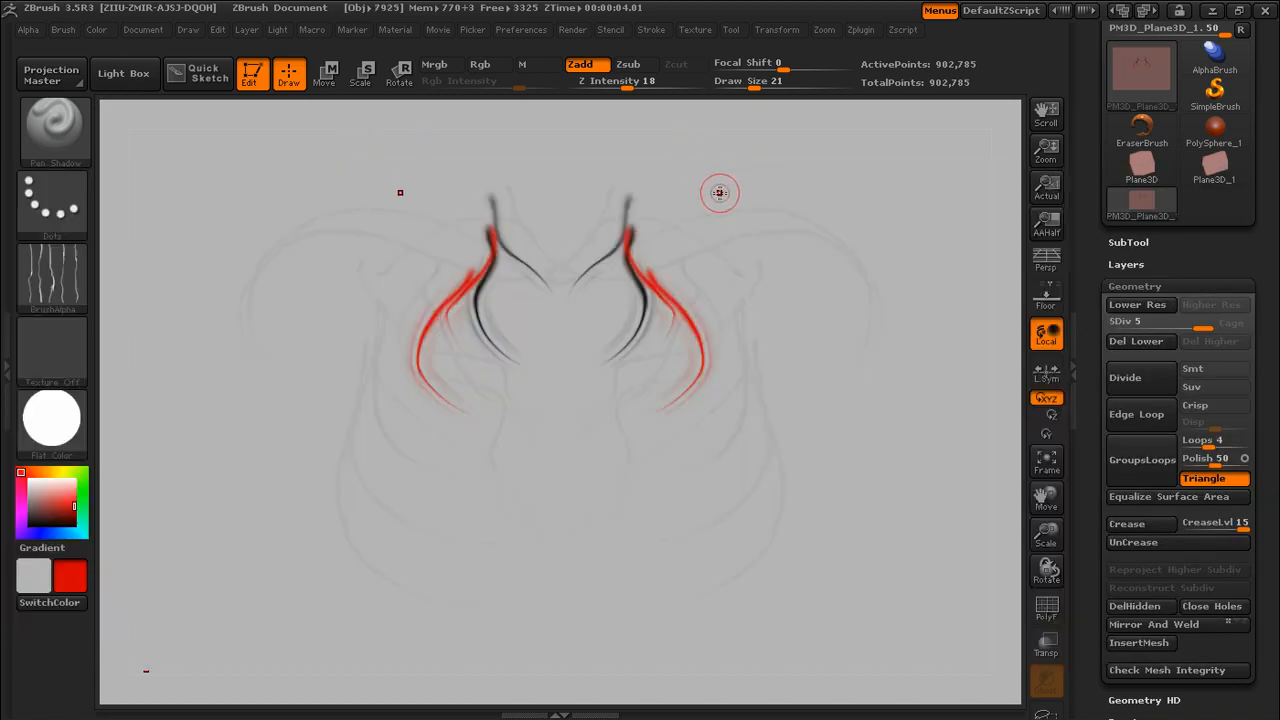
key(b)
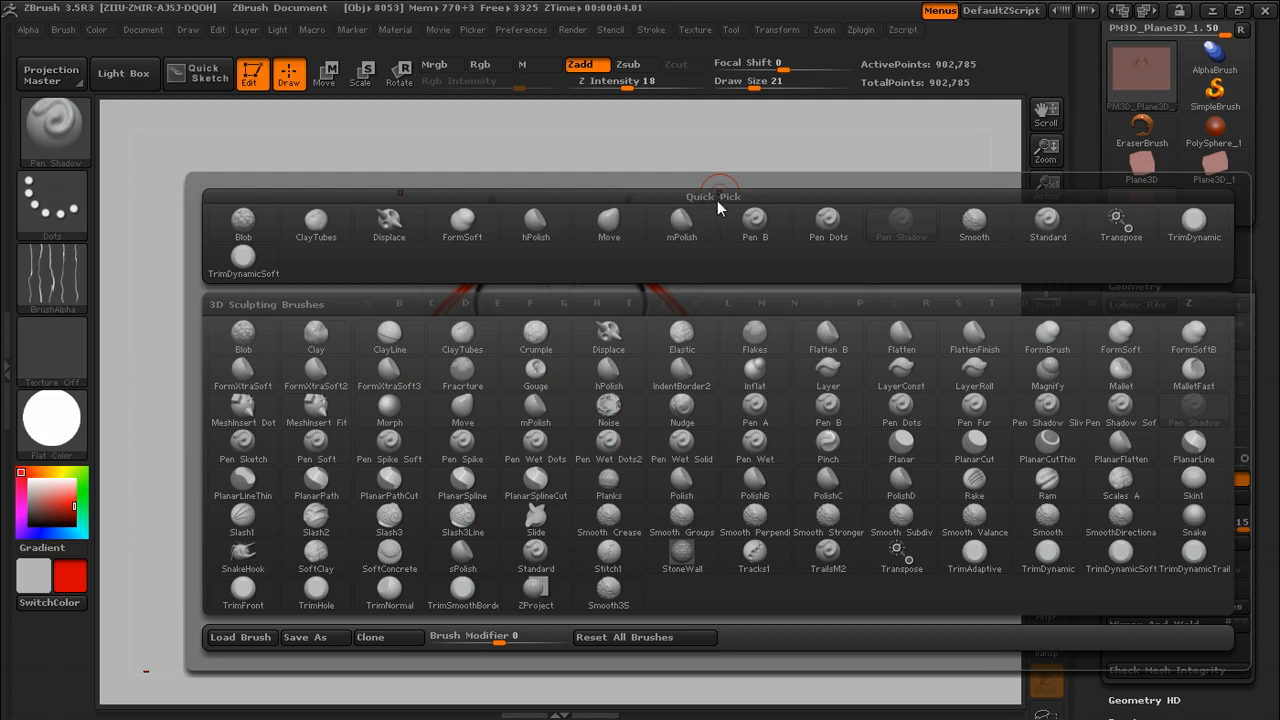
key(p)
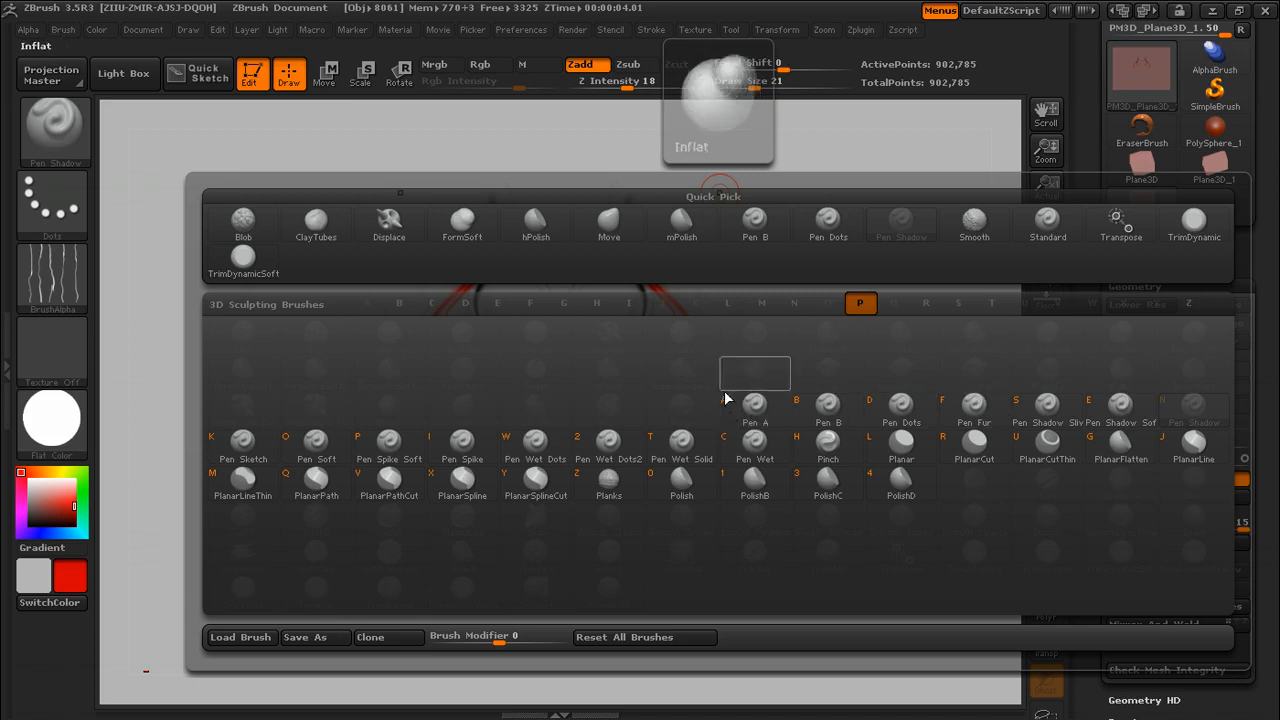
click(903, 407)
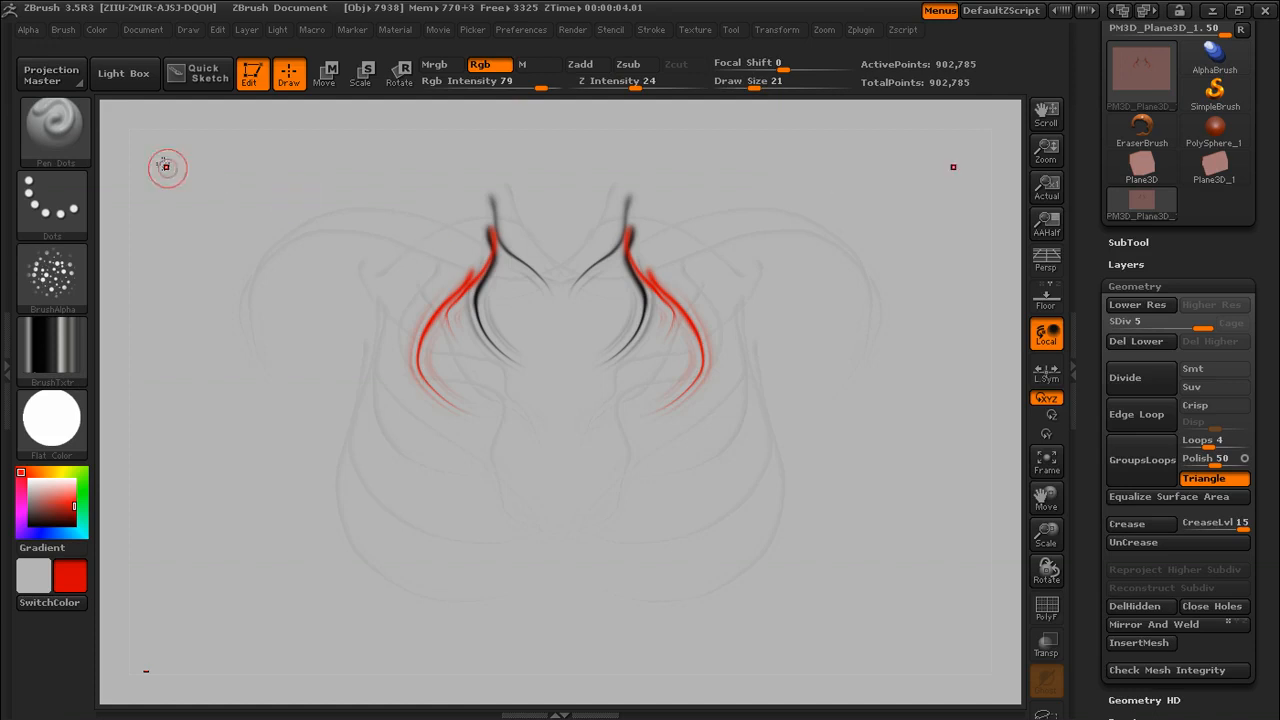
mouse_move(402, 306)
mouse_down()
mouse_move(508, 423)
mouse_move(558, 418)
mouse_move(383, 425)
mouse_move(330, 365)
mouse_up()
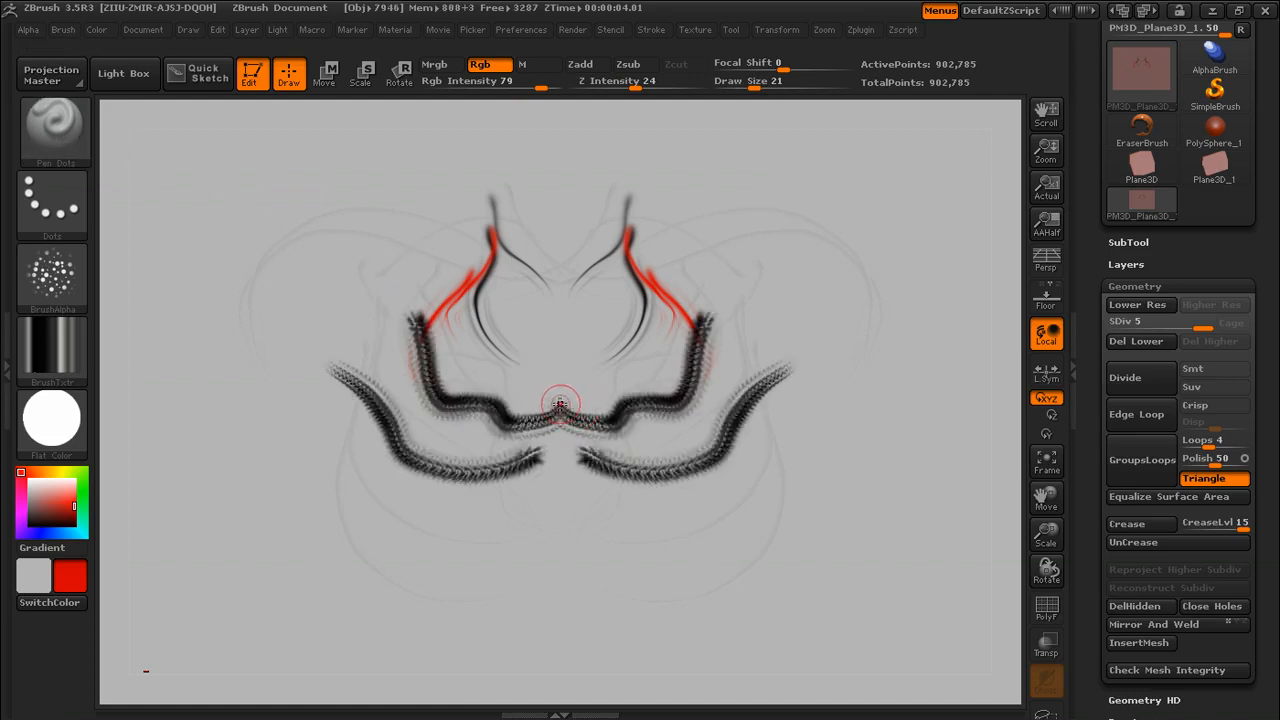
Step: Switch to the Pen Shadow Sliver brush and draw thin mirrored curves from the upper sides across the middle of the sketch
key(b)
key(p)
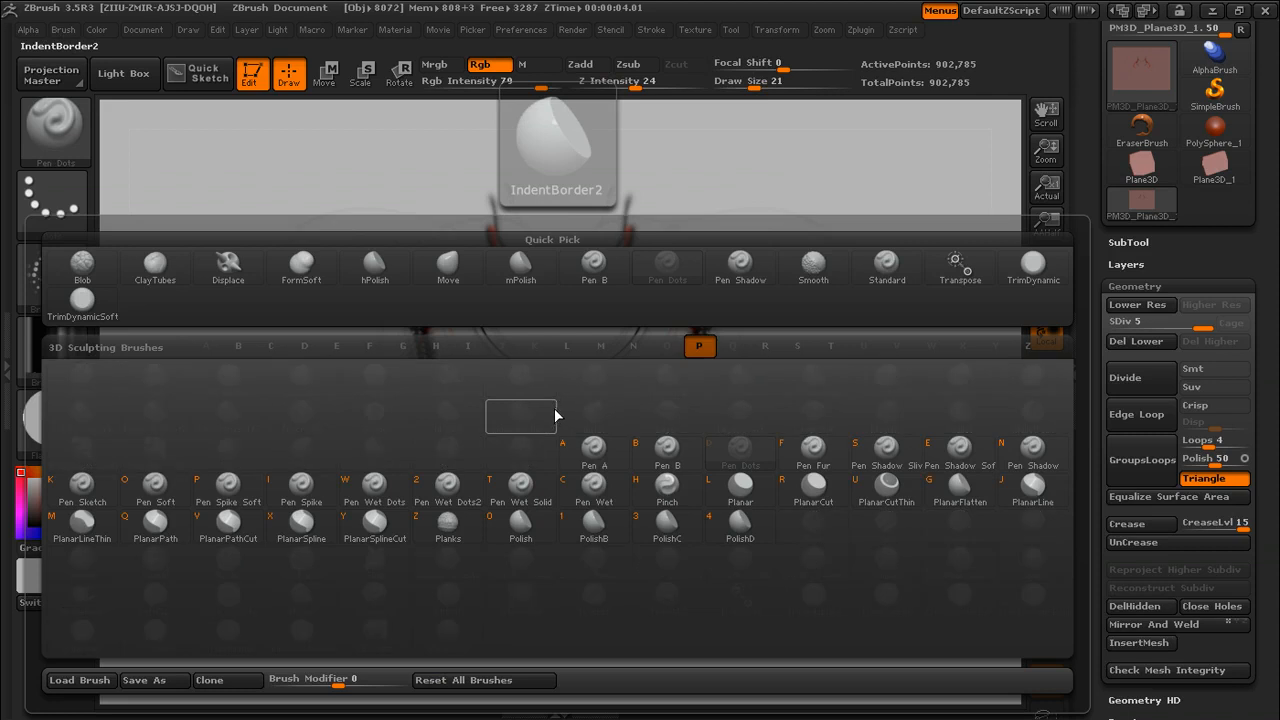
key(s)
mouse_move(393, 252)
mouse_down()
mouse_move(508, 352)
mouse_move(562, 364)
mouse_up()
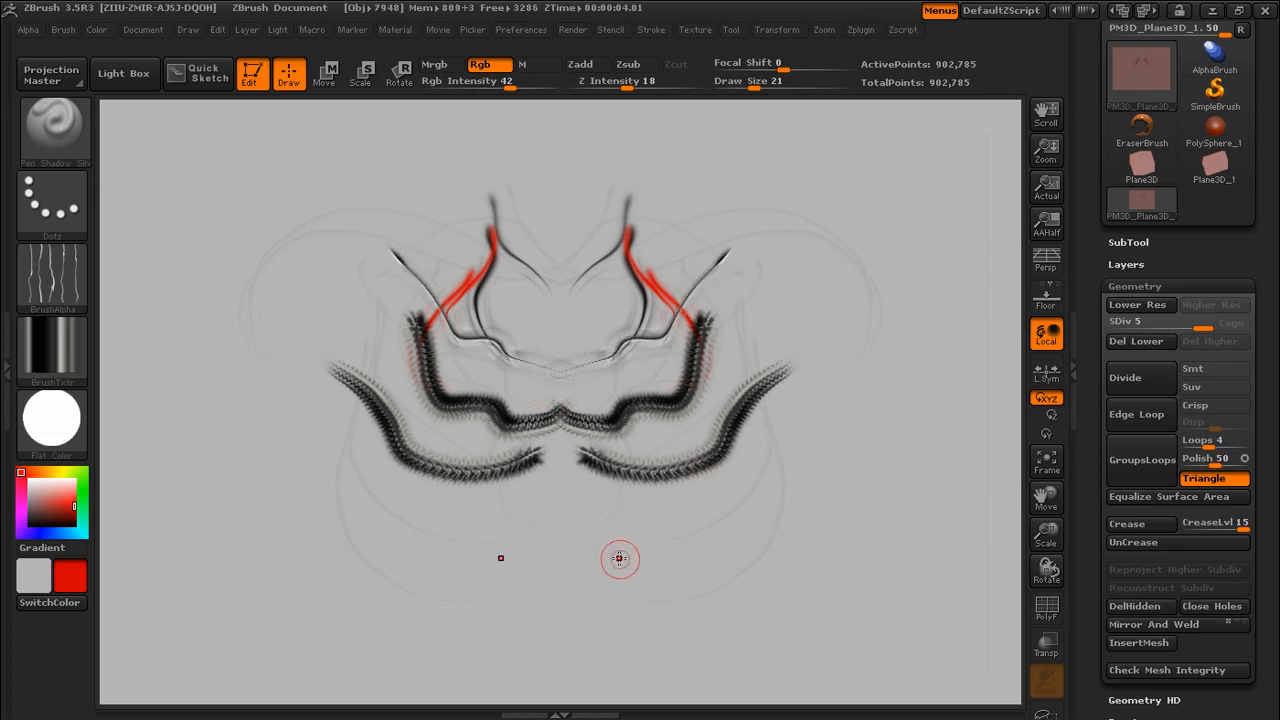
mouse_move(321, 284)
mouse_down()
mouse_move(367, 325)
mouse_move(574, 322)
mouse_up()
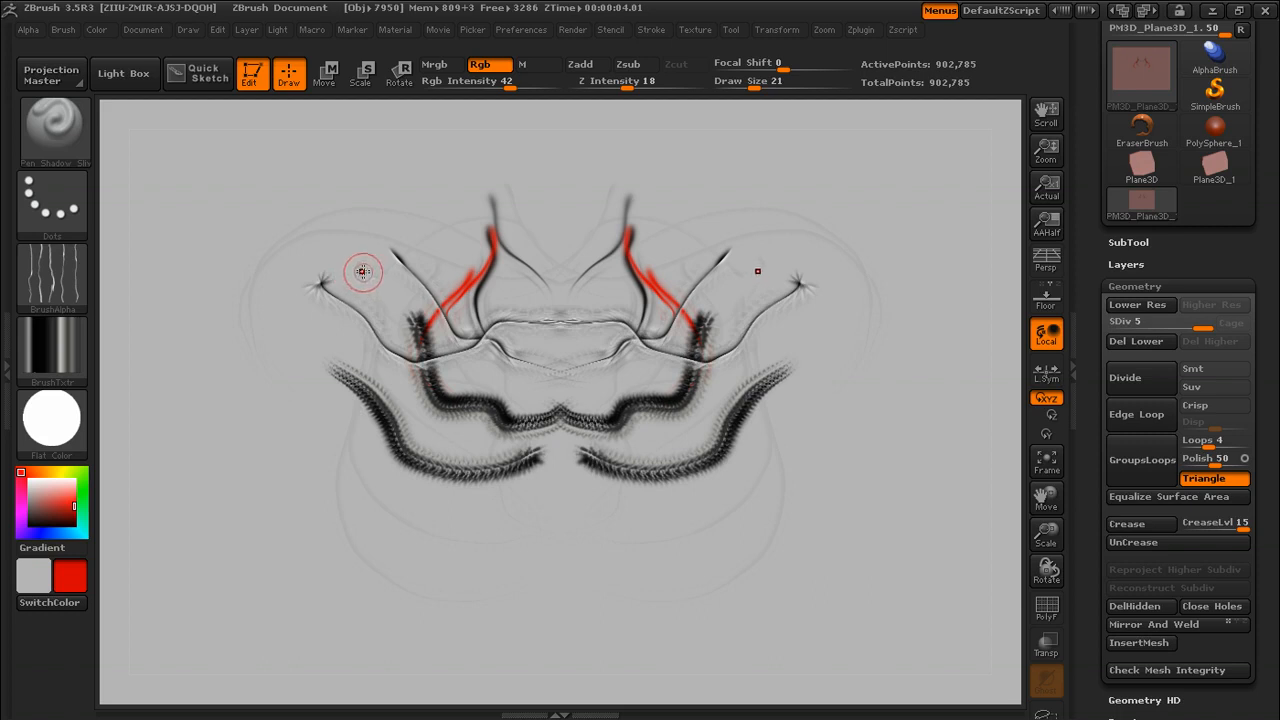
Step: Assign the custom hotkey Alt+S to the Standard brush in the brush library
click(55, 135)
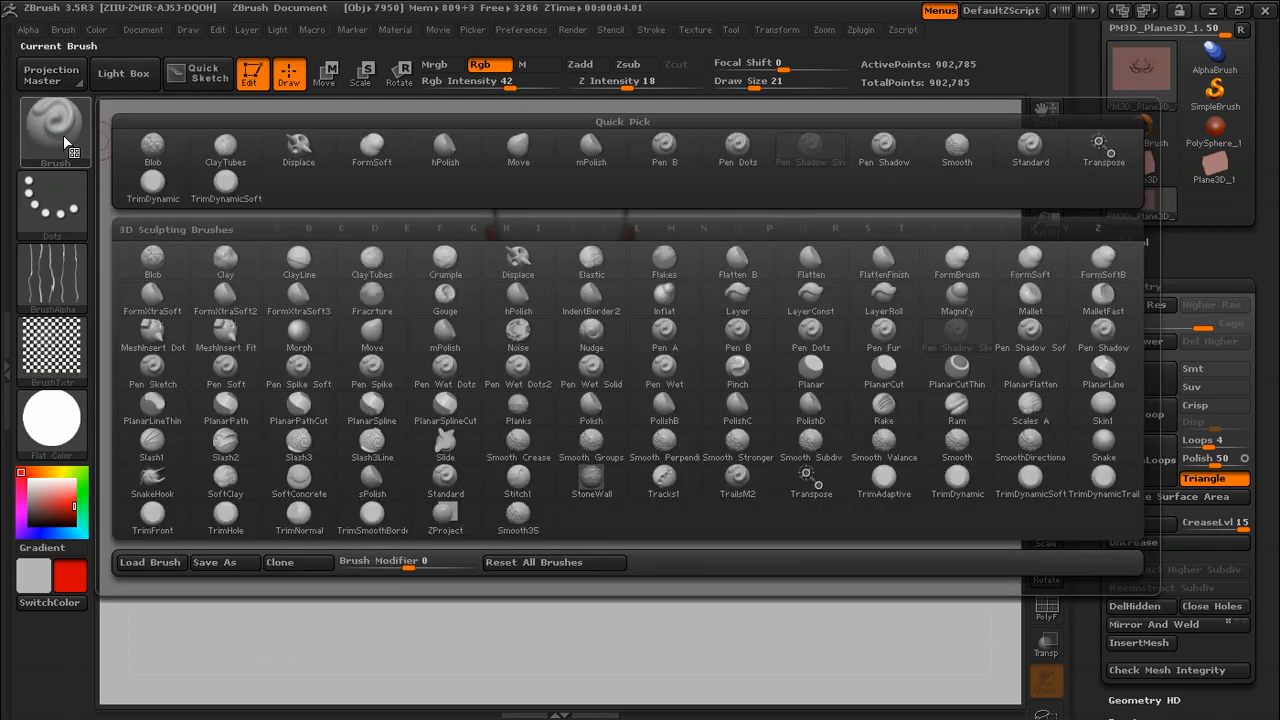
ctrl+alt+click(449, 487)
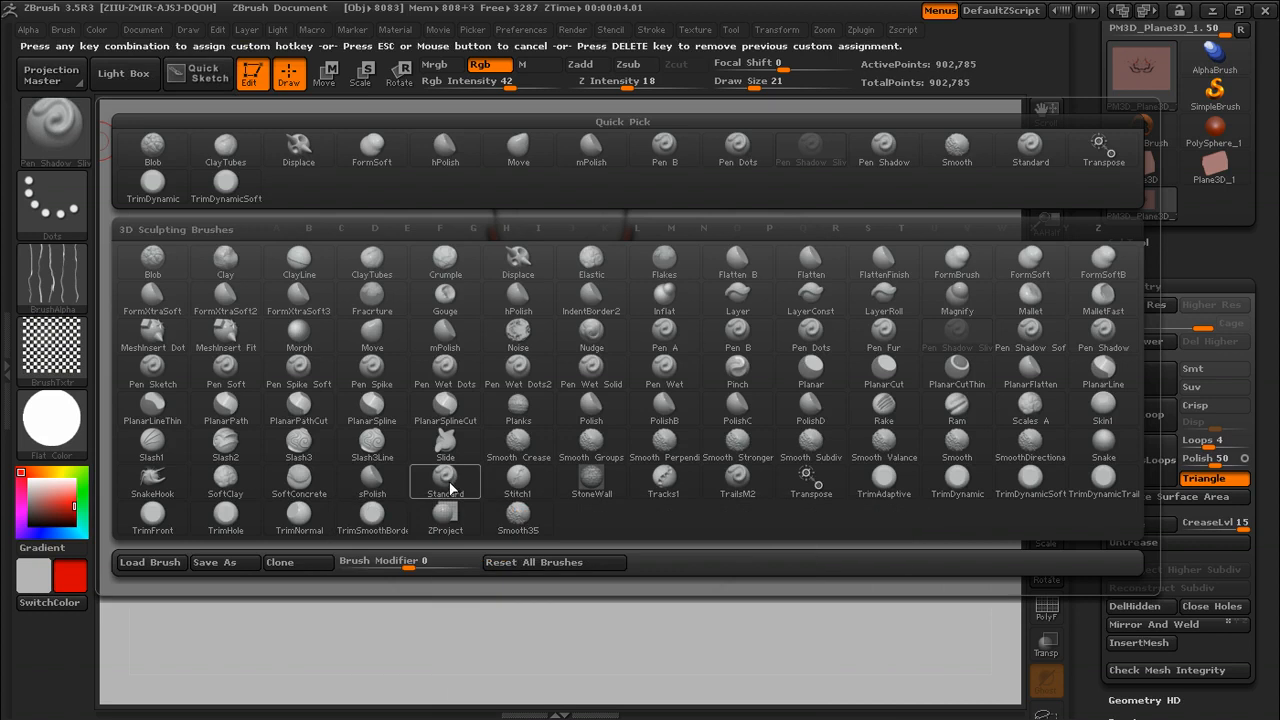
key(alt+s)
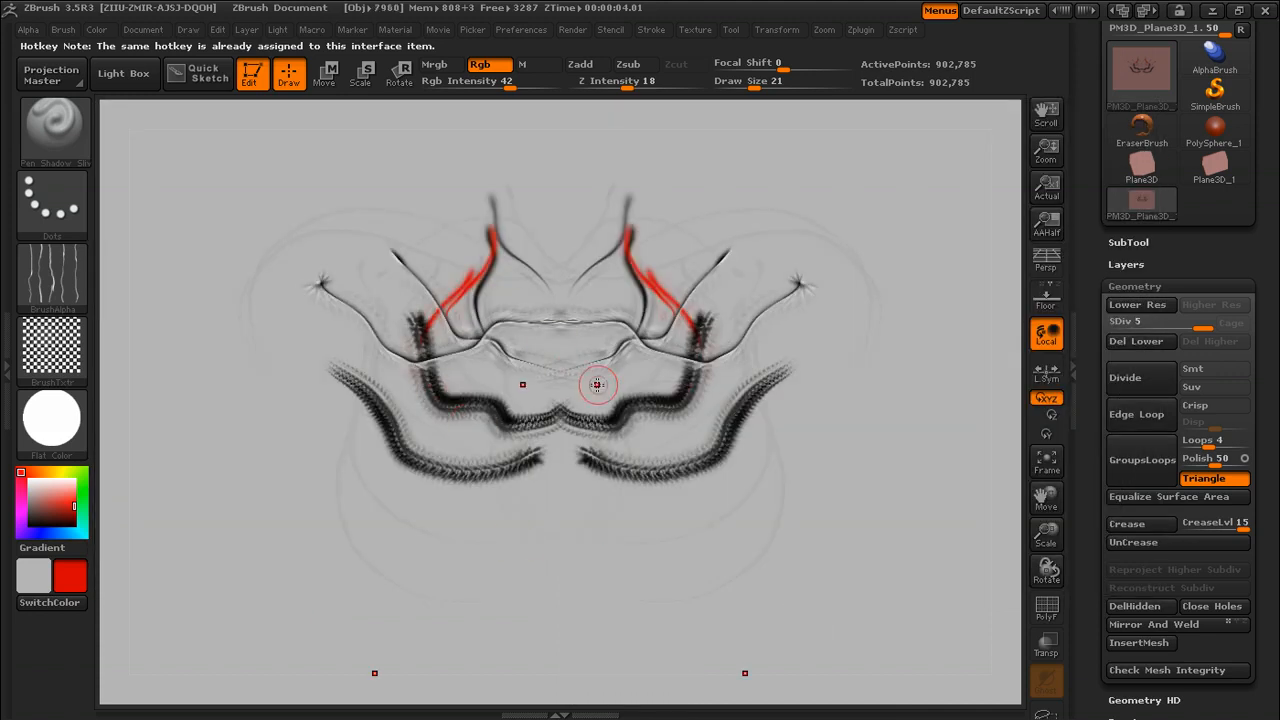
Step: Filter the brush library to S, select the Standard brush, and undo a trial stroke made with it
key(b)
key(s)
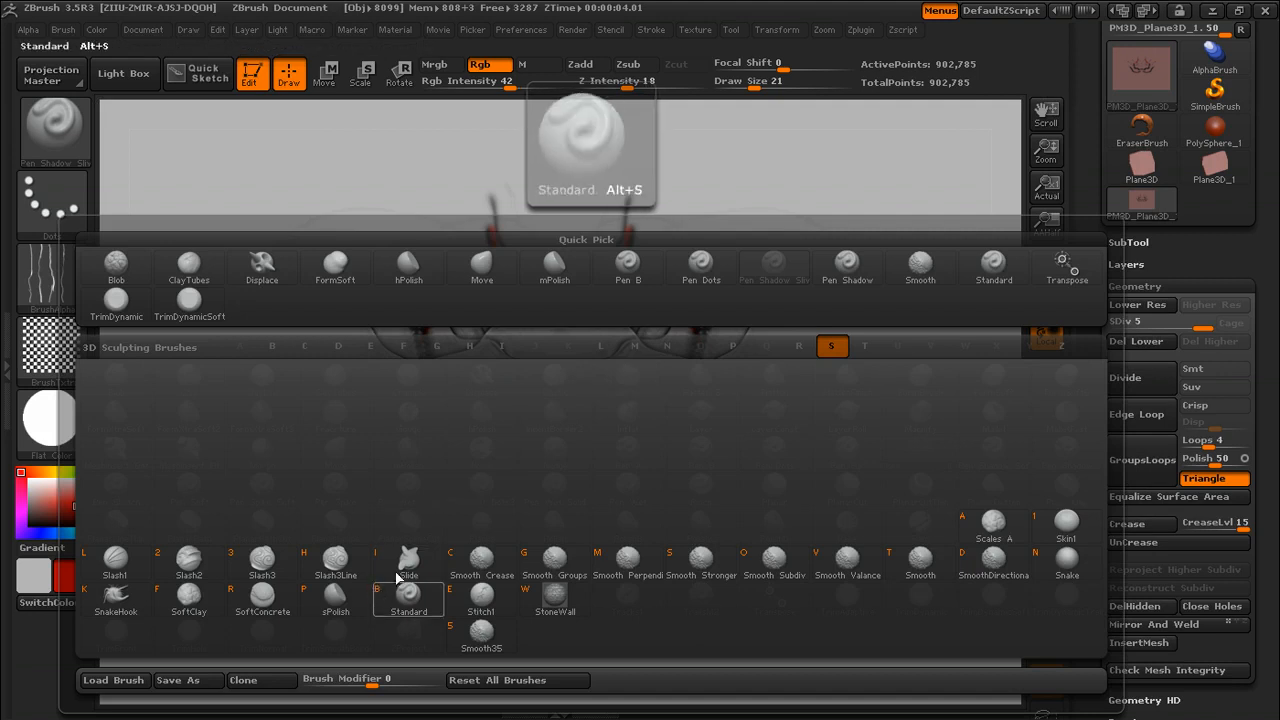
key(b)
mouse_move(275, 370)
mouse_down()
mouse_move(388, 455)
mouse_move(502, 458)
mouse_up()
key(ctrl+z)
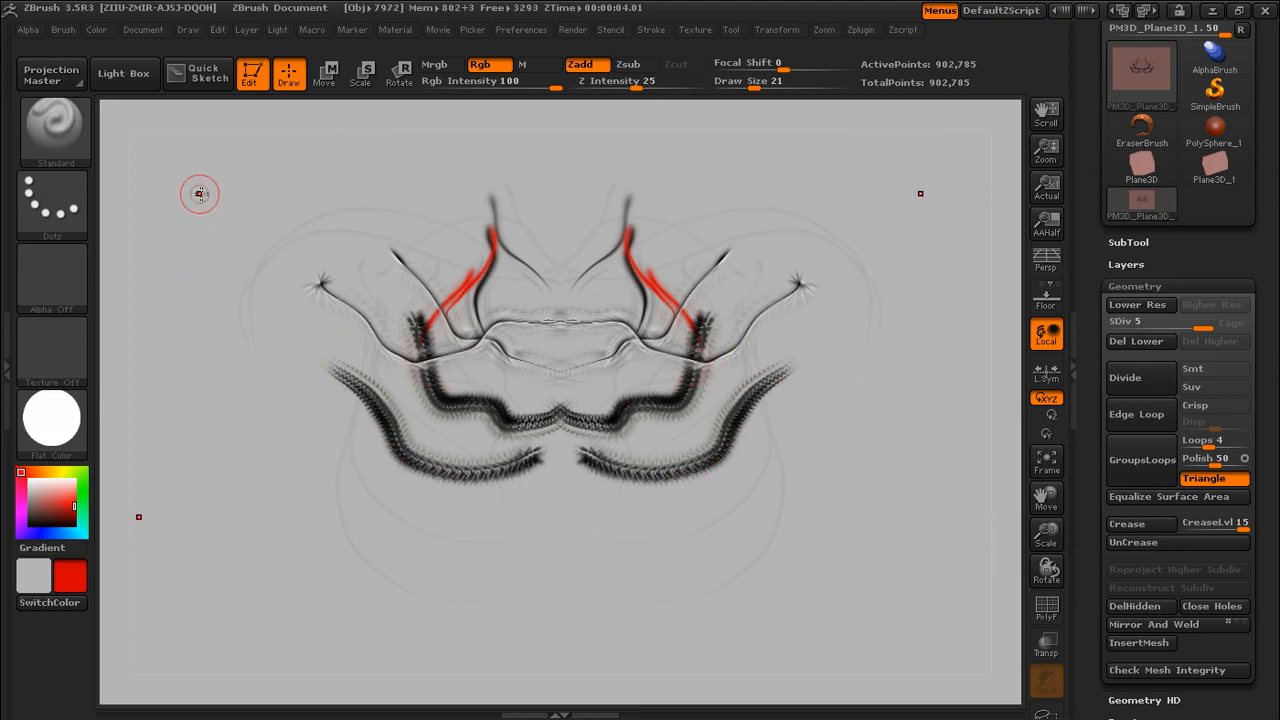
Step: Sample the light grey of the canvas and fill the whole object with it to clear the drawing
key(c)
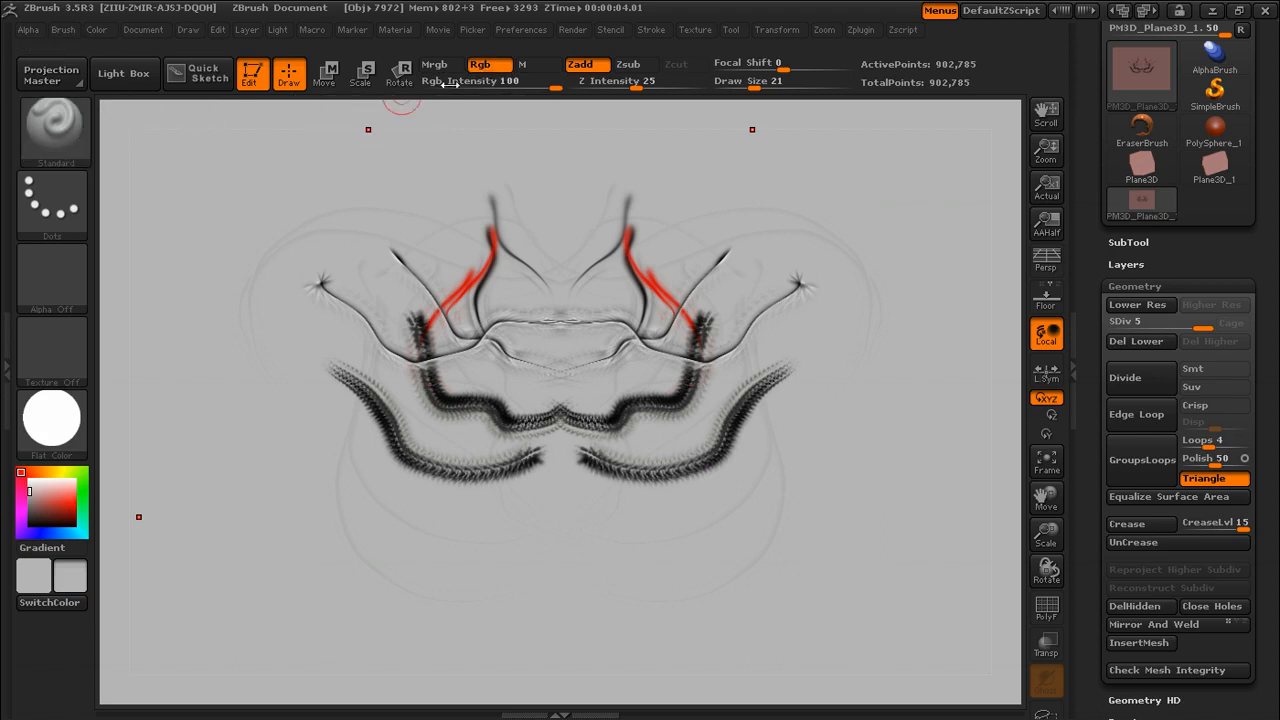
click(97, 31)
click(144, 351)
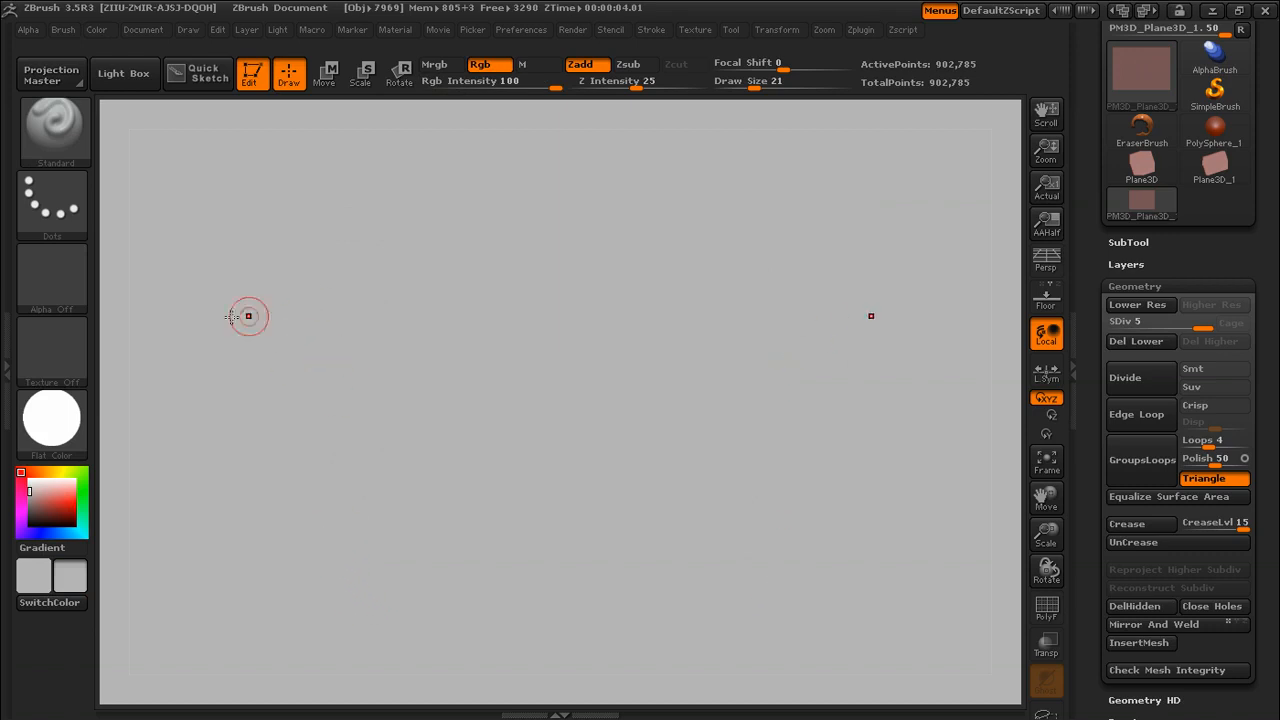
Step: Pick a dark grey colour, undo a trial stroke, and reduce the Draw Size to 7
click(33, 563)
mouse_move(425, 262)
mouse_down()
mouse_move(378, 312)
mouse_move(477, 401)
mouse_up()
key(ctrl+z)
key(s)
drag(489, 315, 472, 315)
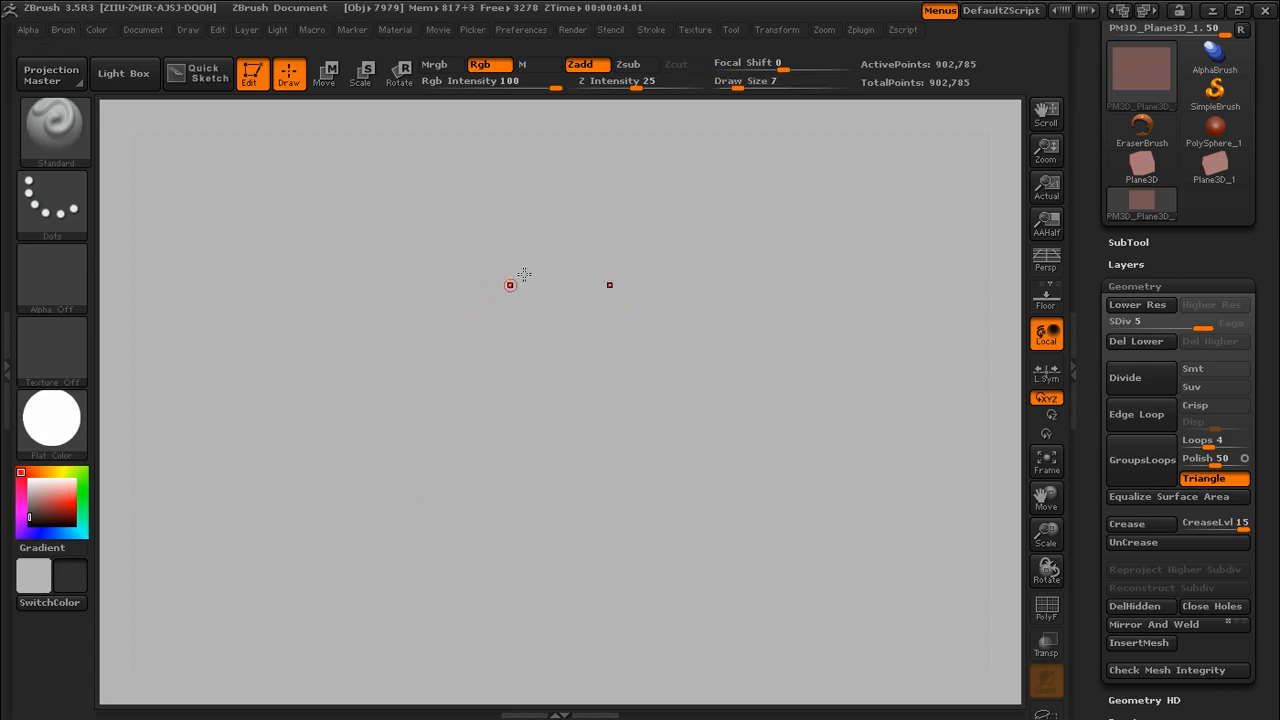
Step: Add Y-axis symmetry to the X symmetry and draw dark curved strokes mirrored in all four quadrants
click(777, 29)
click(777, 30)
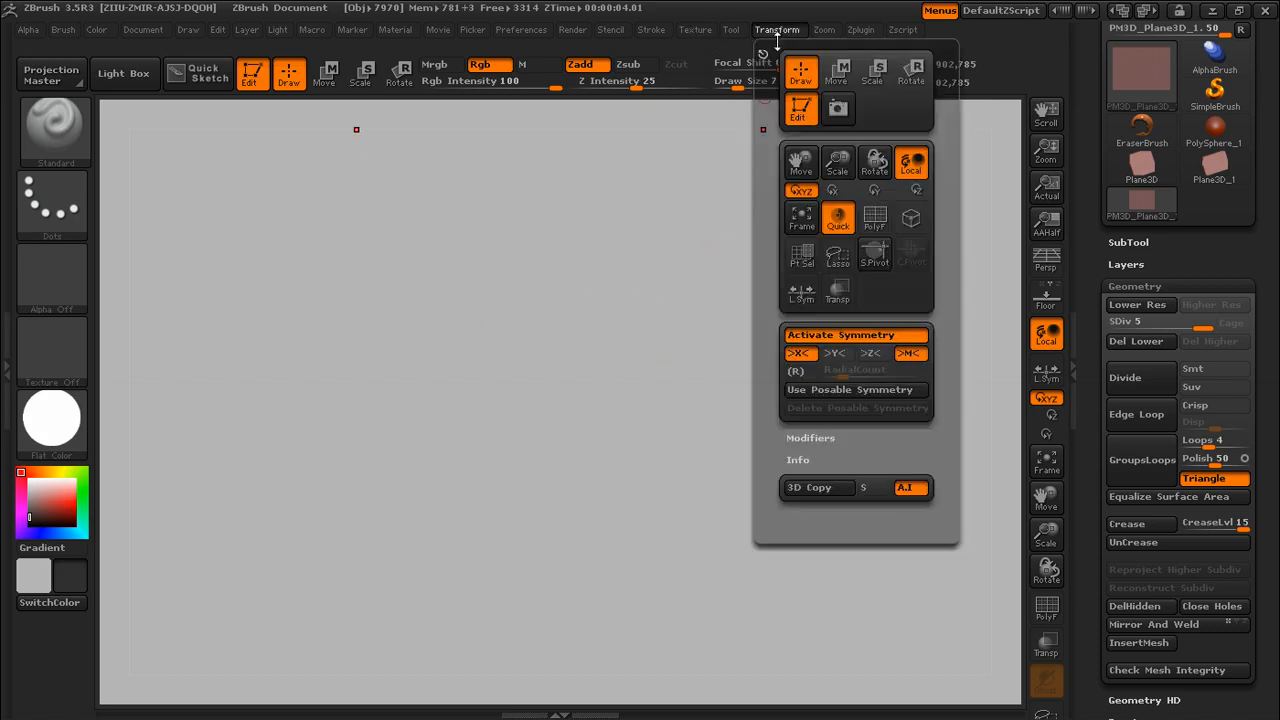
click(835, 355)
mouse_move(412, 222)
mouse_down()
mouse_move(455, 323)
mouse_move(380, 366)
mouse_move(277, 302)
mouse_up()
mouse_move(460, 273)
mouse_down()
mouse_move(501, 391)
mouse_move(459, 450)
mouse_up()
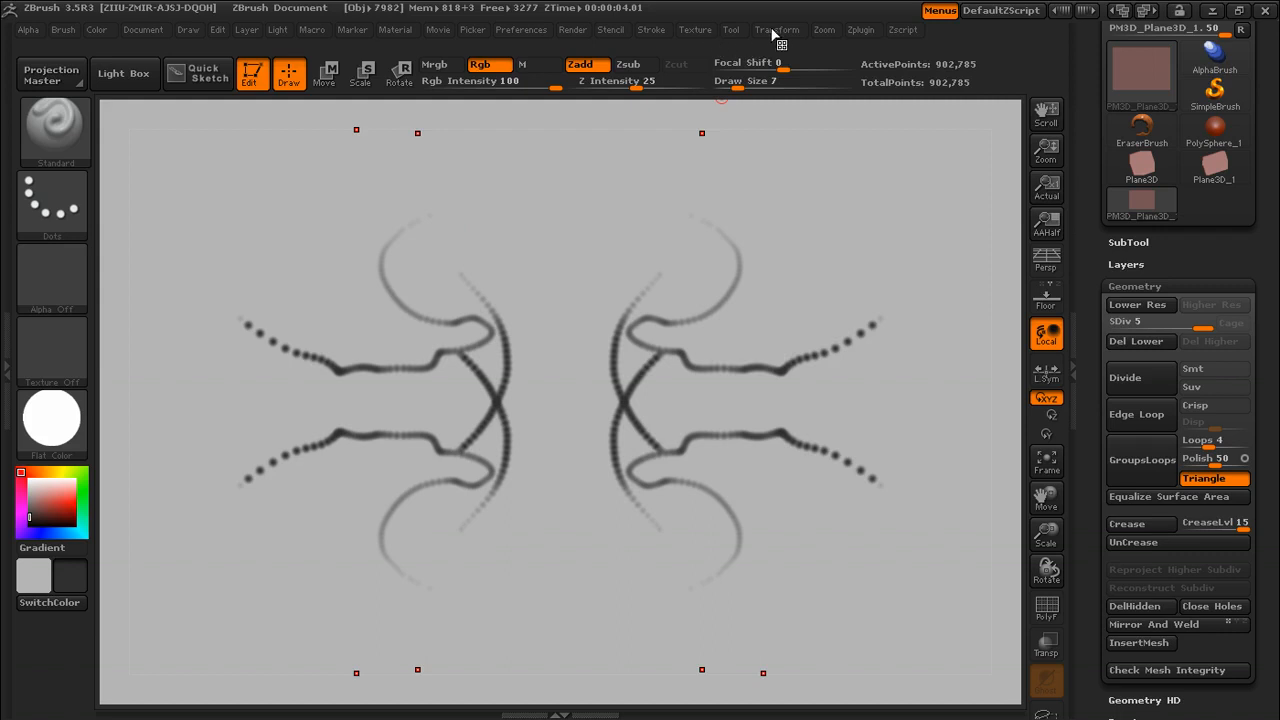
Step: Limit symmetry to the Z axis, enable radial symmetry with a RadialCount of 8, and draw a repeating stroke around the centre
click(775, 30)
click(873, 356)
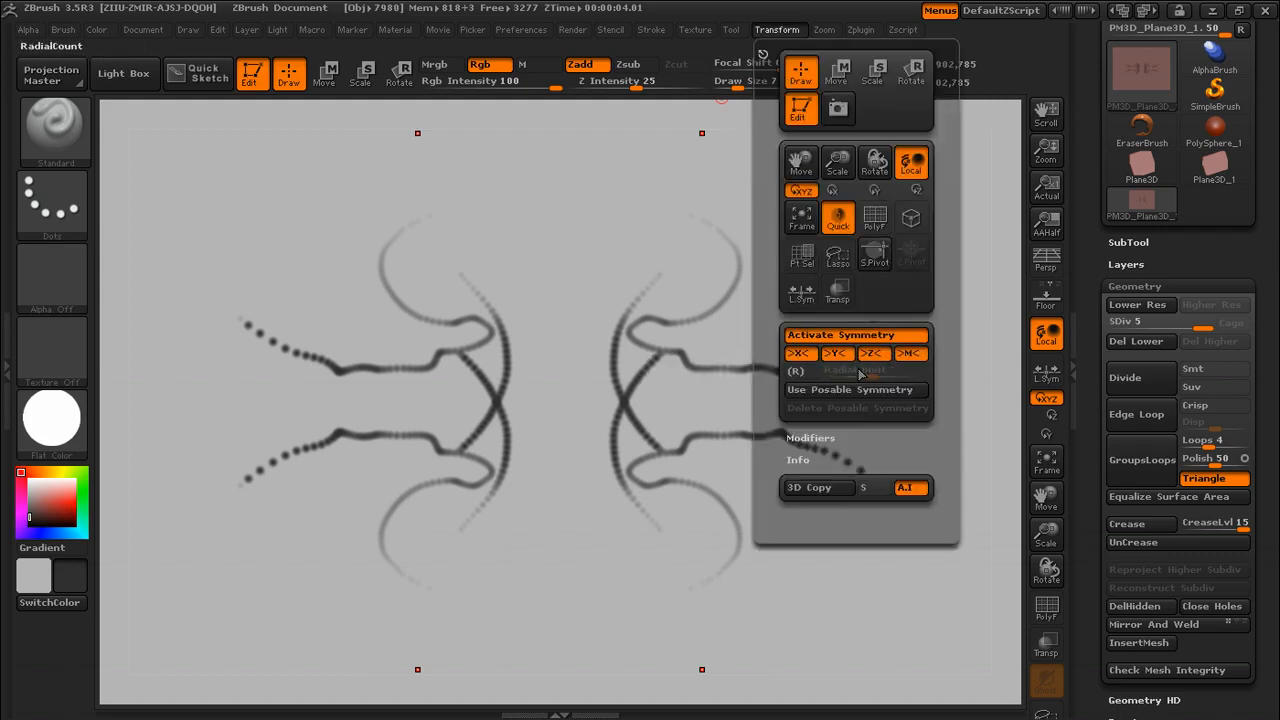
click(835, 354)
click(798, 354)
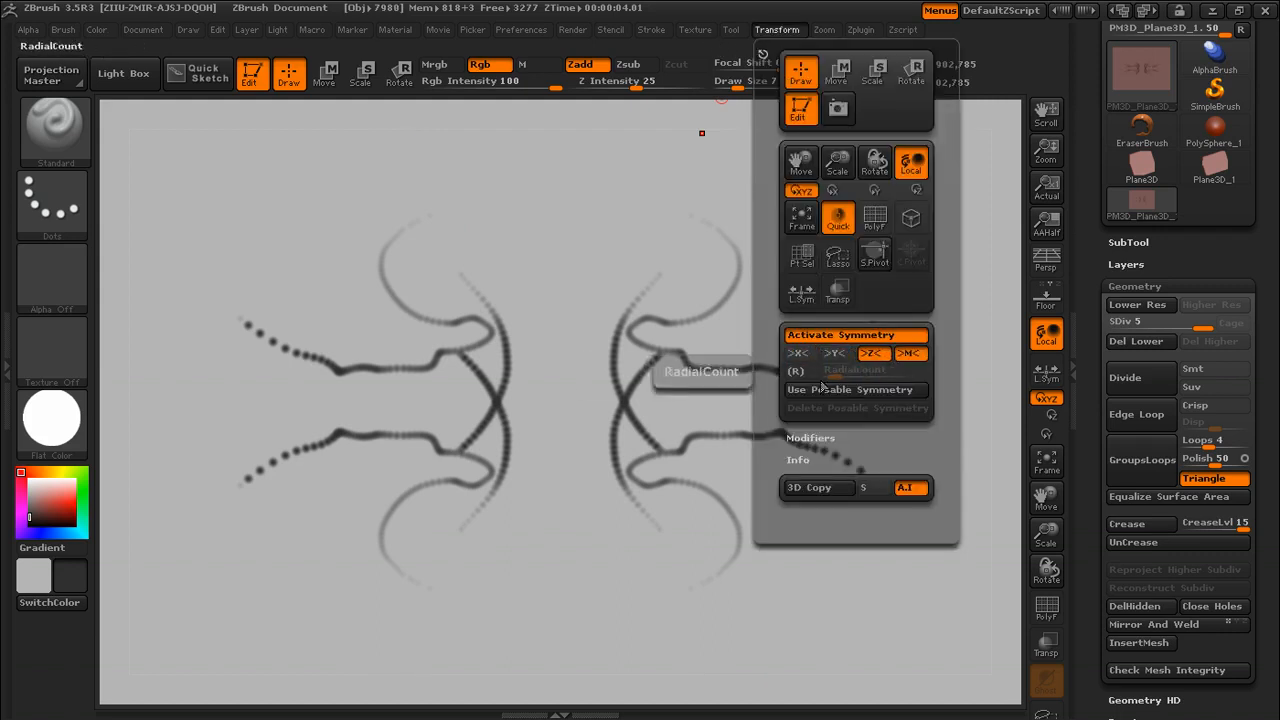
click(800, 372)
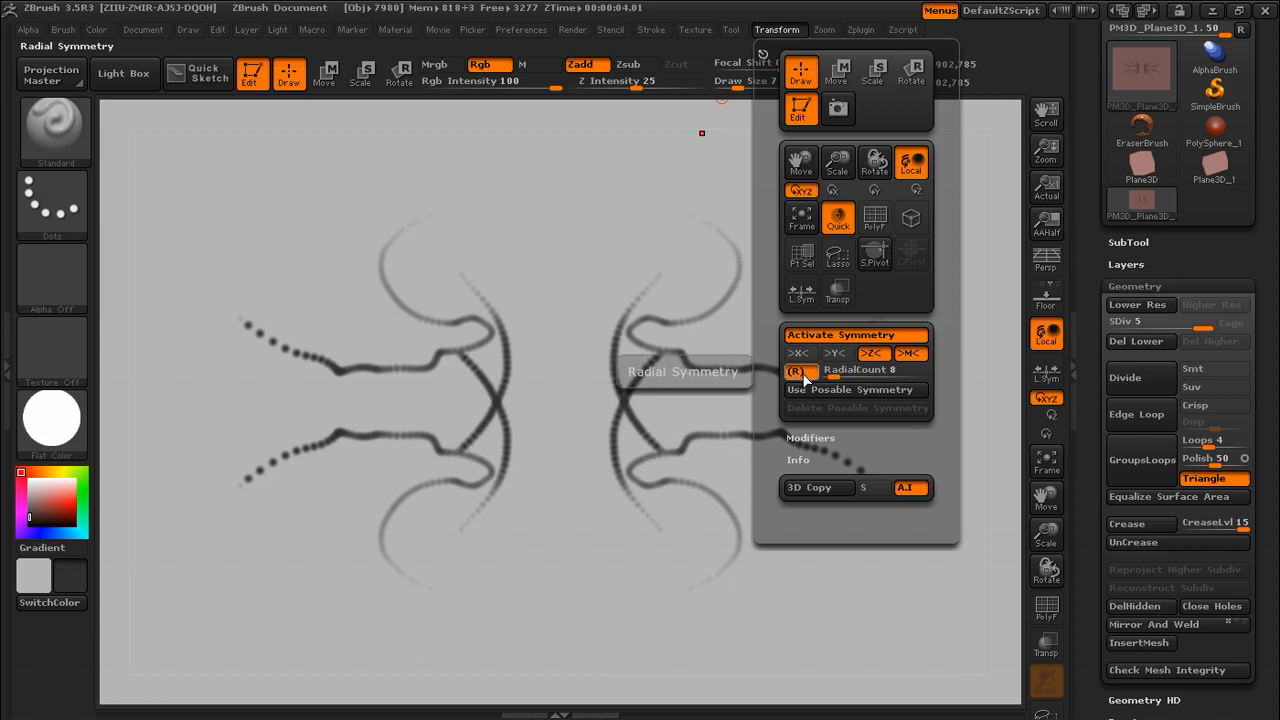
click(825, 370)
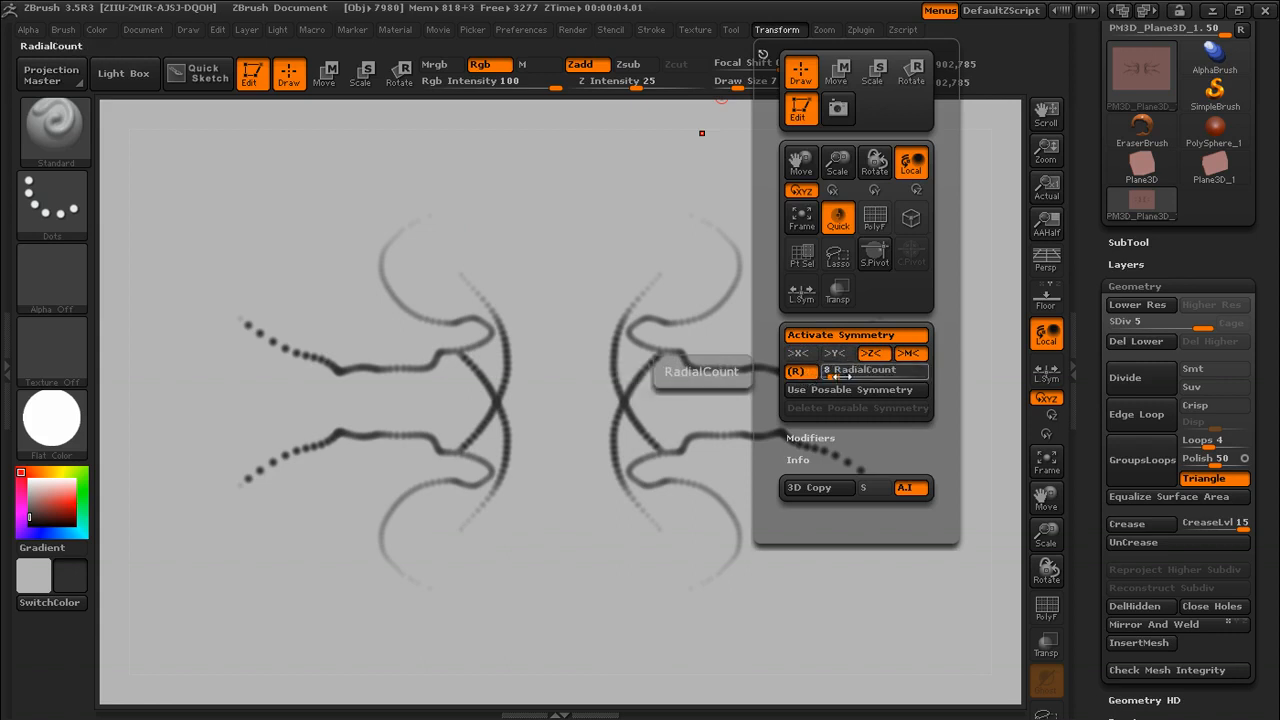
mouse_move(462, 212)
mouse_down()
mouse_move(445, 258)
mouse_move(512, 302)
mouse_up()
Step: Raise the radial count and draw dark, then red, curved strokes that form a dense ring pattern around the centre
click(777, 30)
drag(835, 372, 864, 371)
mouse_move(382, 214)
mouse_down()
mouse_move(362, 243)
mouse_move(414, 285)
mouse_move(471, 297)
mouse_up()
click(74, 508)
mouse_move(402, 270)
mouse_down()
mouse_move(376, 310)
mouse_move(489, 363)
mouse_up()
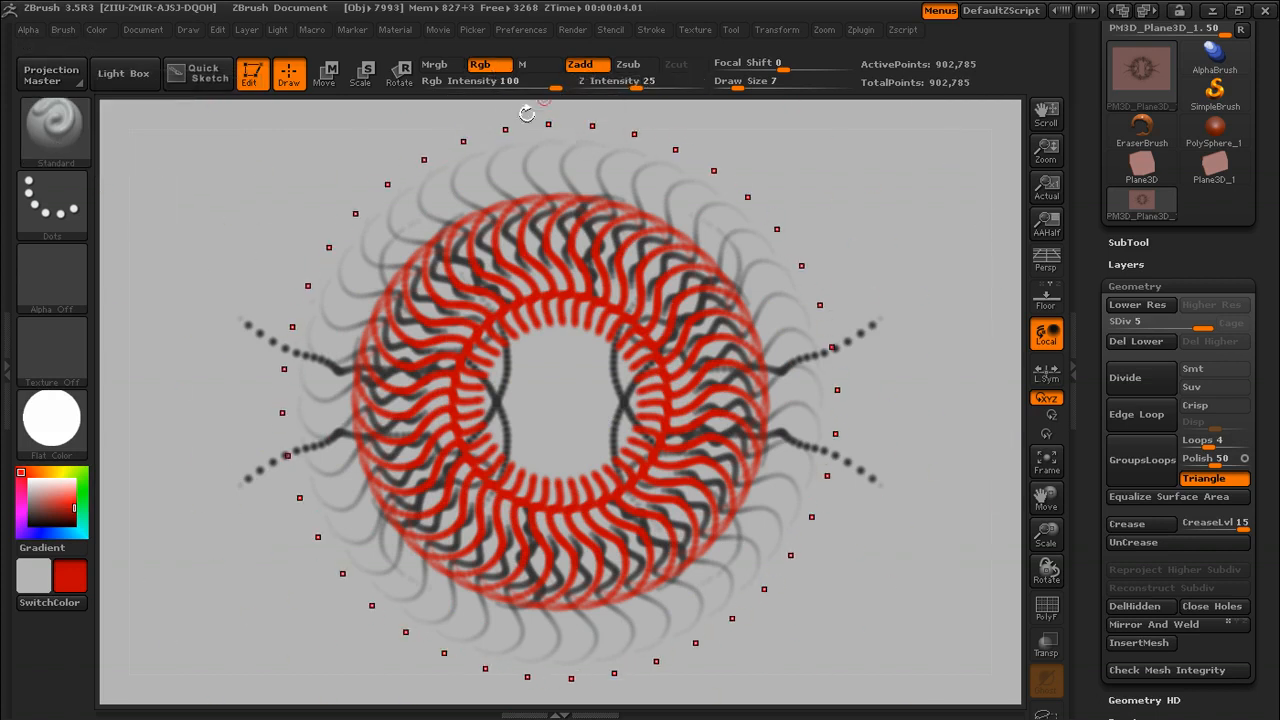
Step: Change the material to BasicMaterial and open the tool's Morph Target settings
click(48, 430)
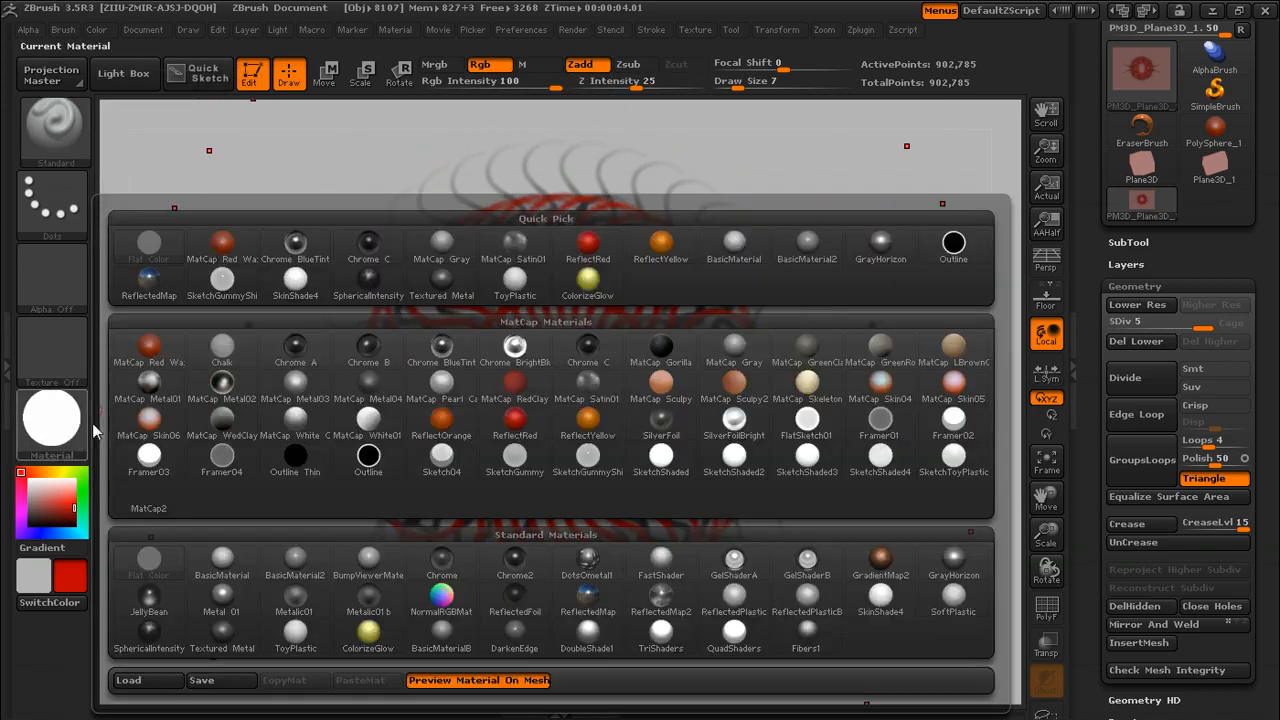
click(233, 574)
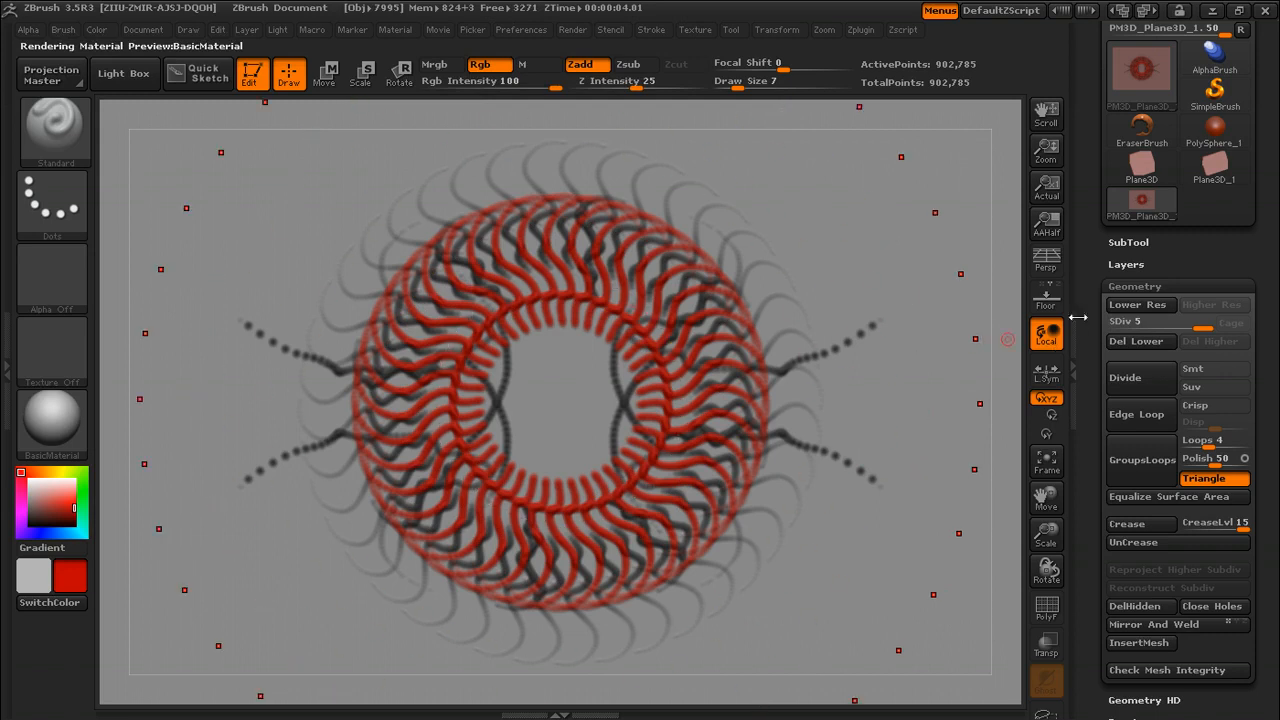
click(1125, 284)
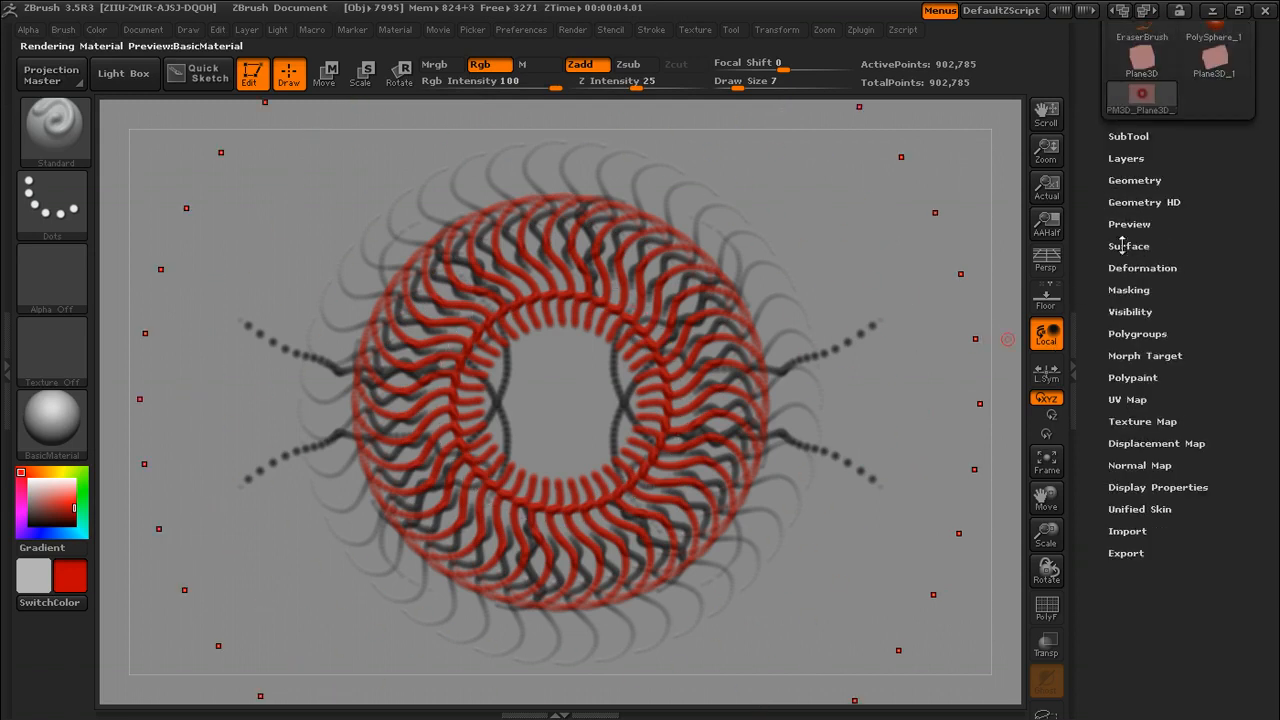
click(1117, 355)
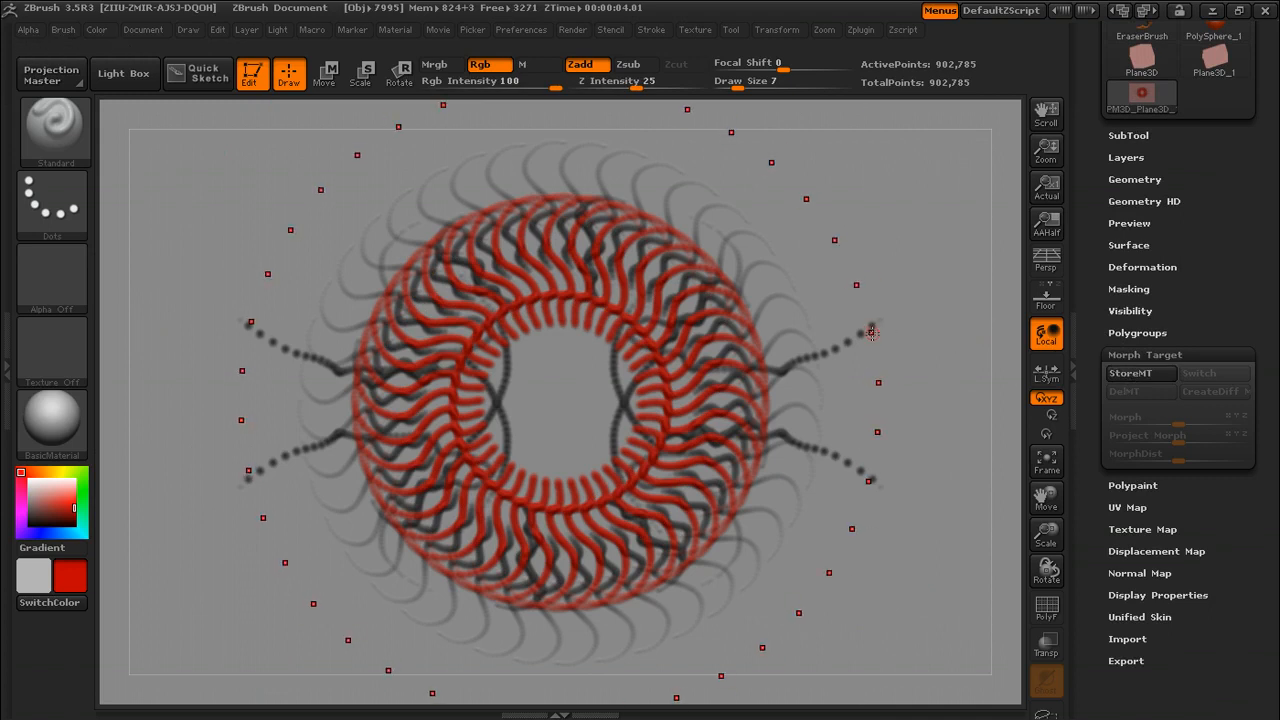
click(1112, 378)
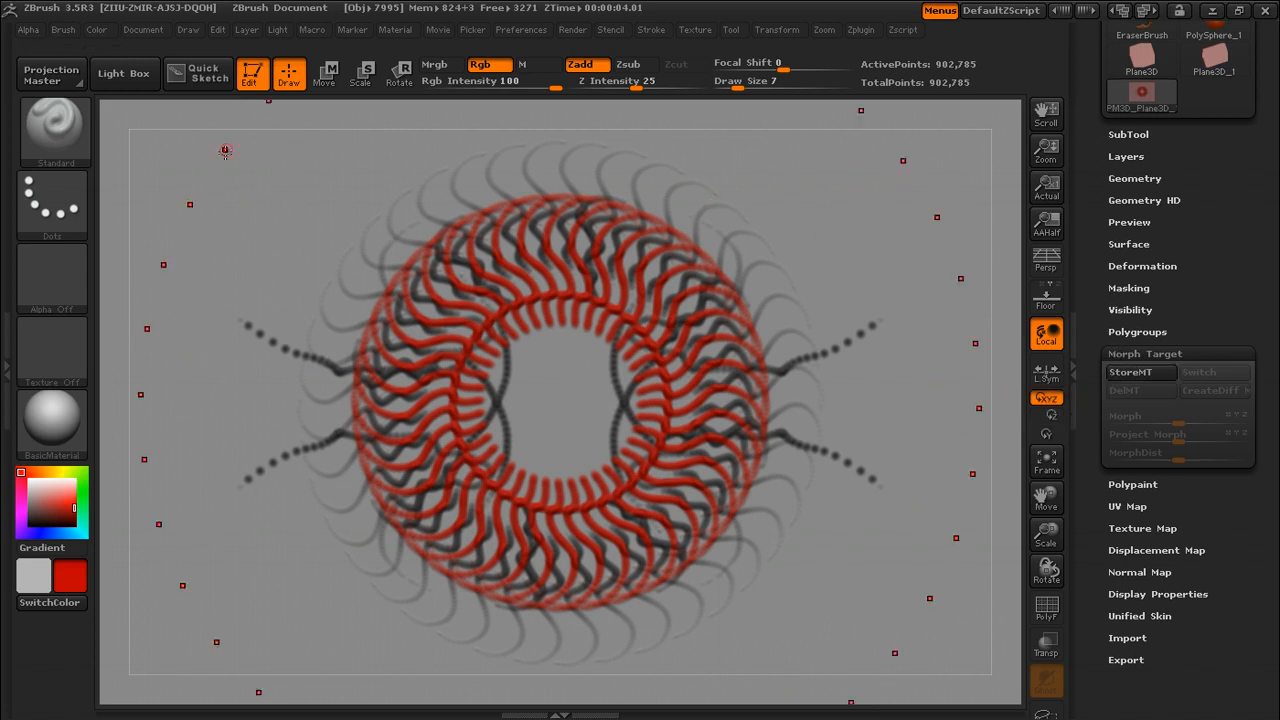
Step: Sample the background grey (180, 180, 180) and fill the object with it, covering the ring pattern's colours
key(c)
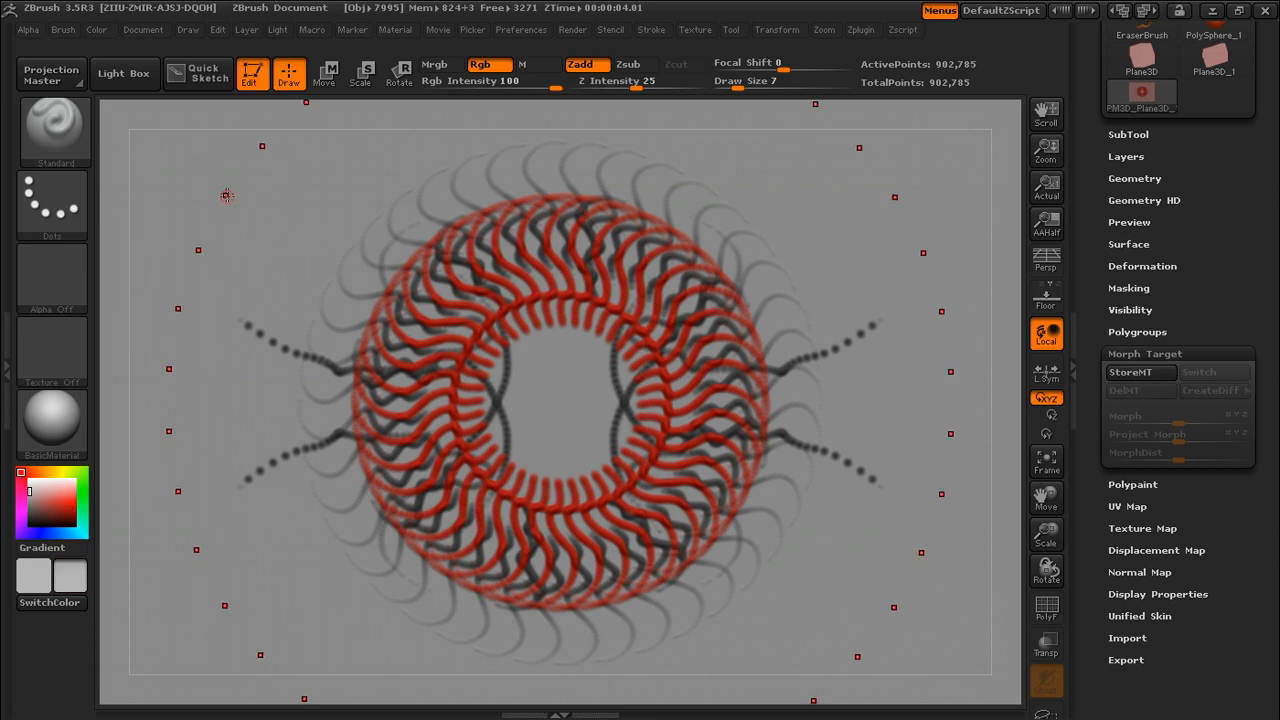
click(95, 31)
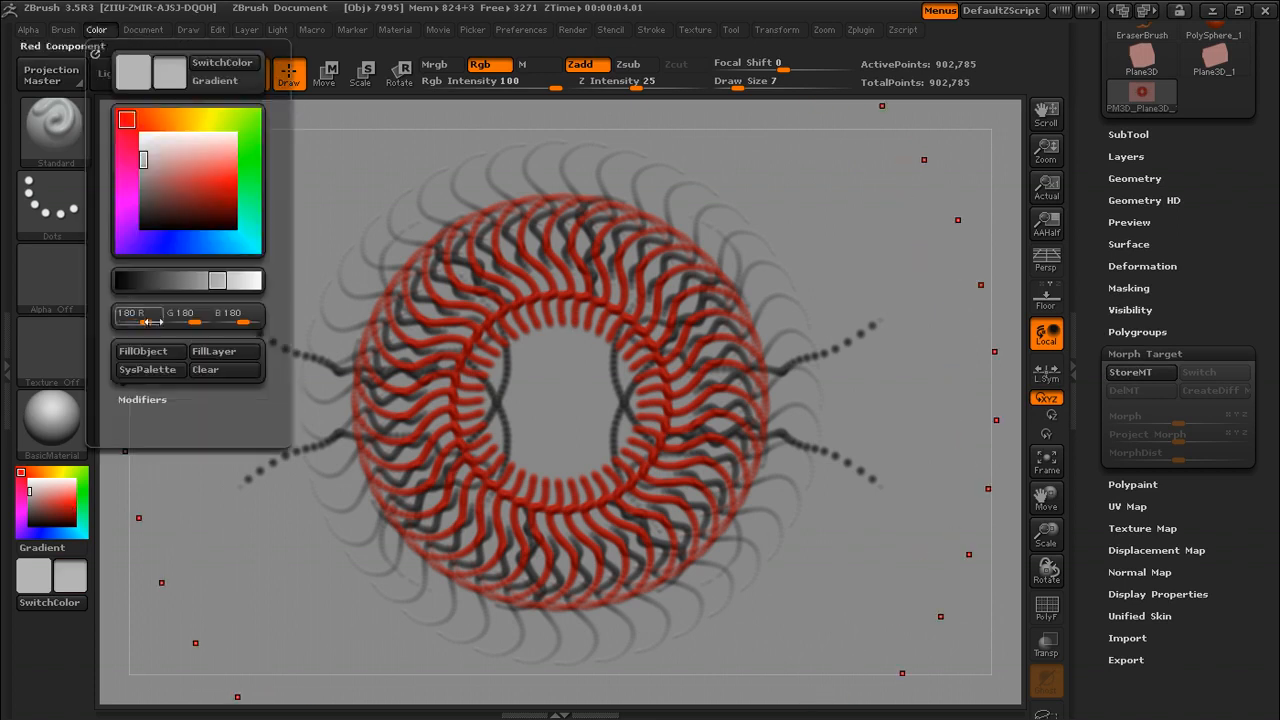
click(159, 356)
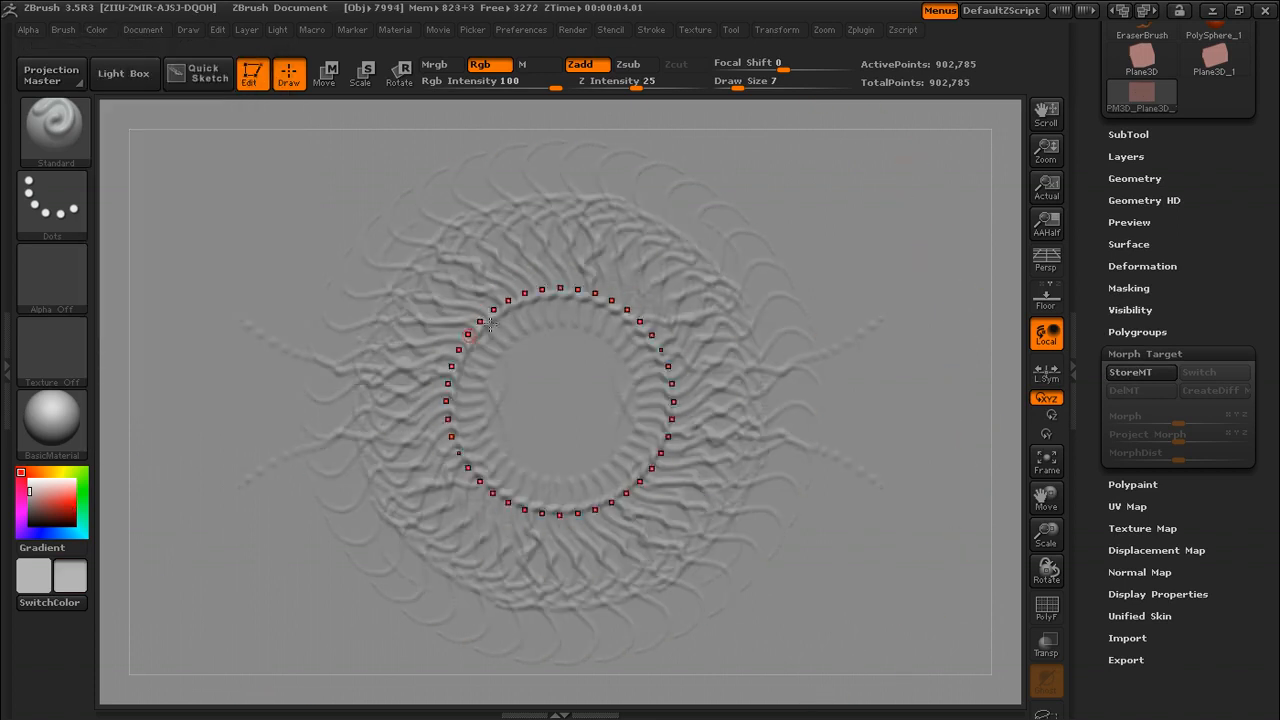
Step: Open the tool's Deformation settings and flatten the sculpted ring relief by setting Size to -100 on the Z axis
click(1113, 353)
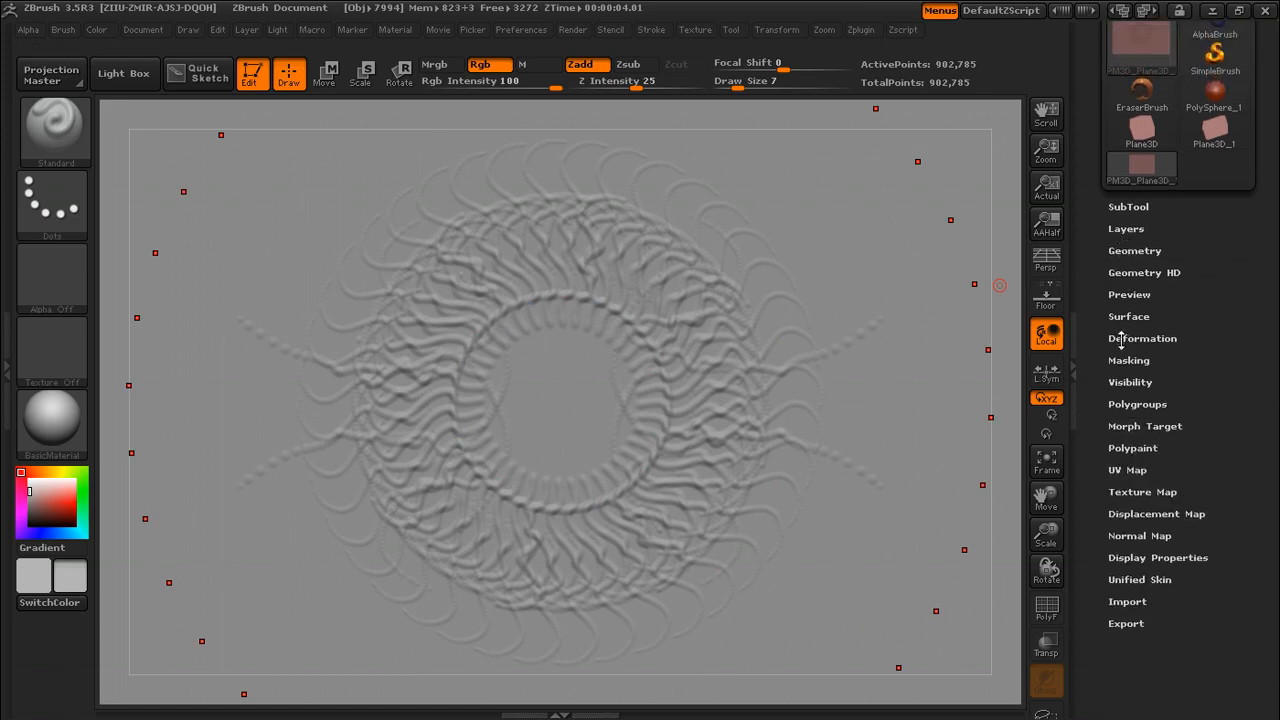
click(1120, 338)
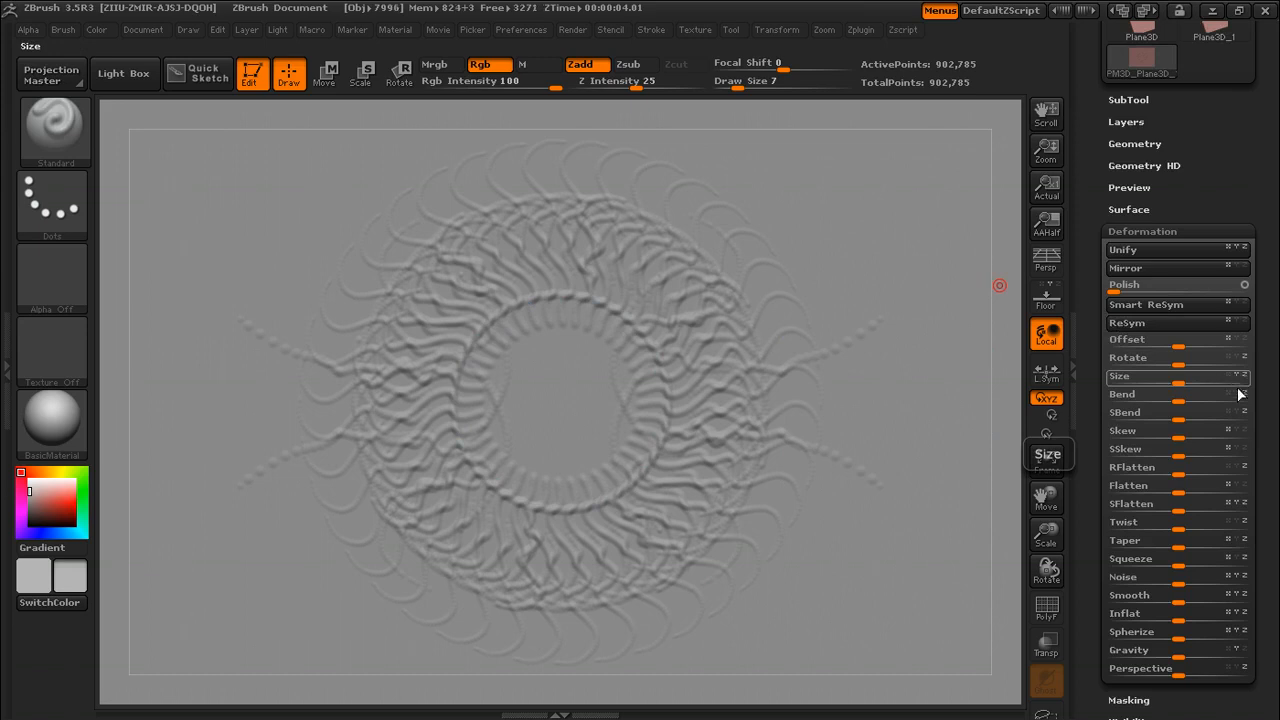
drag(1175, 378, 1146, 379)
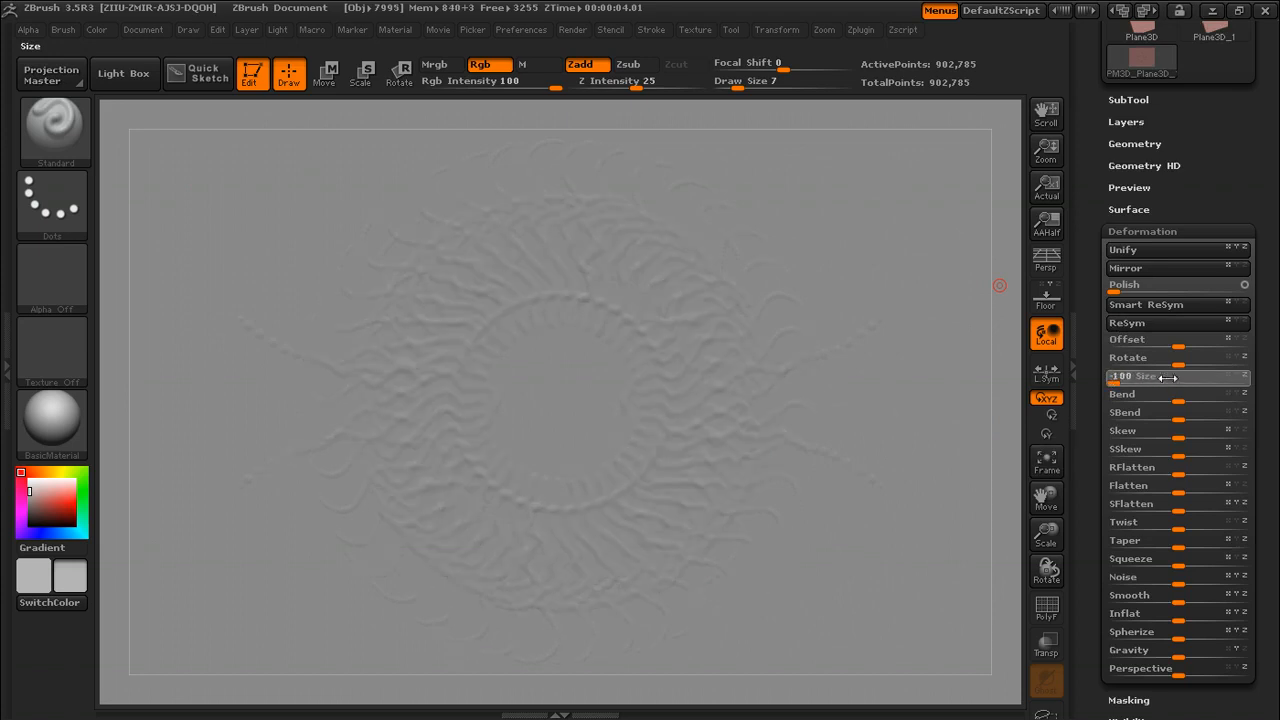
Step: Flatten the remaining ring relief with another Size deformation of -100 along the Z axis
drag(1166, 386, 1129, 385)
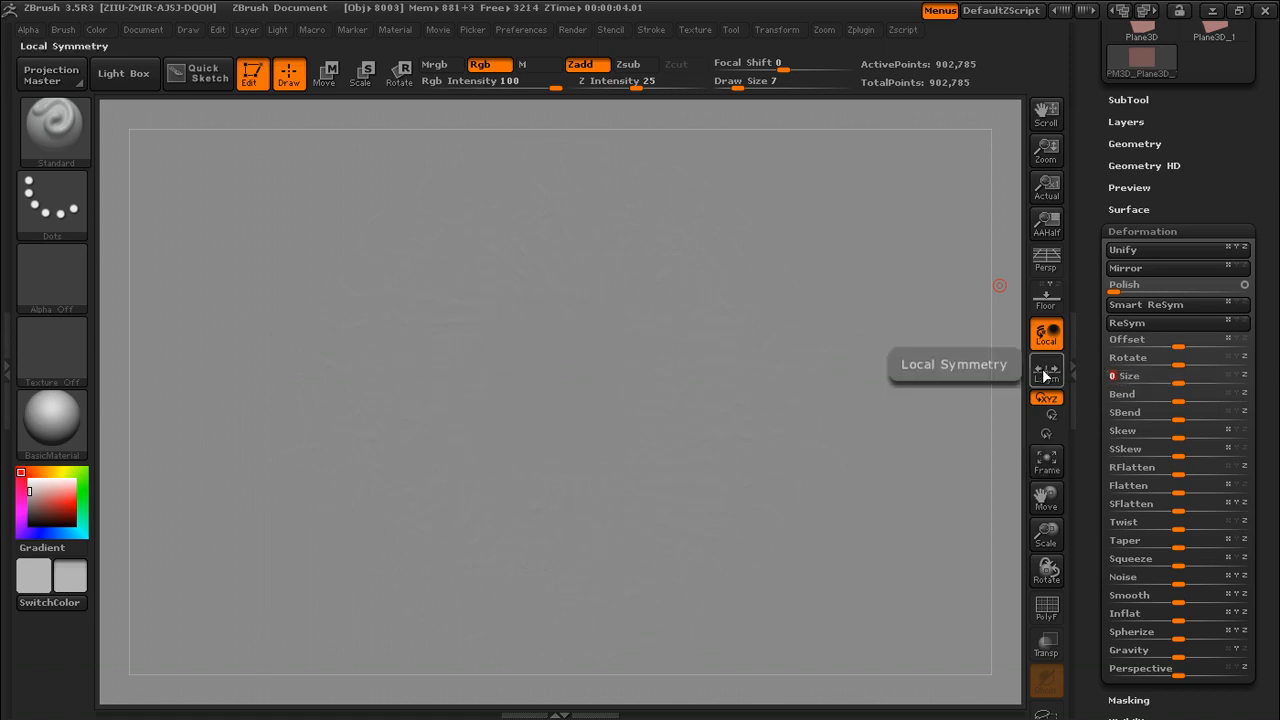
mouse_move(1008, 375)
mouse_down()
mouse_move(952, 378)
mouse_move(1047, 365)
mouse_up()
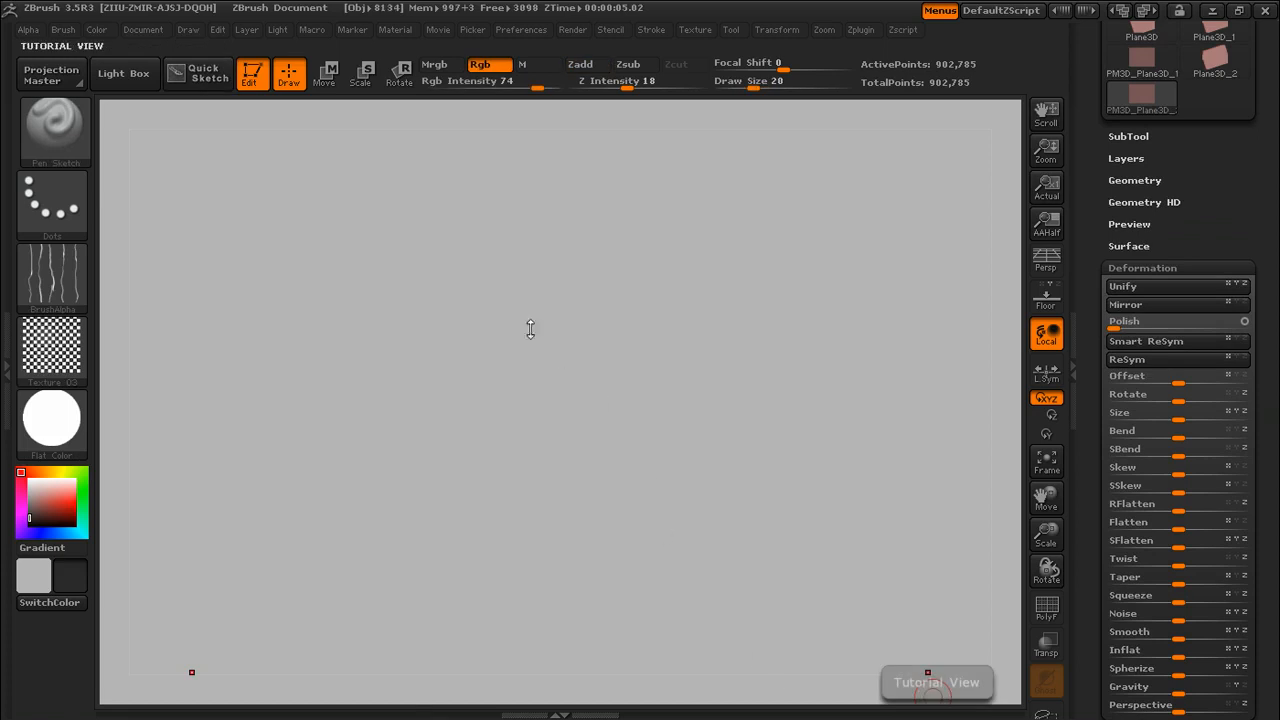
Step: Sketch mirrored Pen Sketch strokes forming a thick wavy band, a thin curved line and a lip-like curve in the centre
click(414, 308)
mouse_move(394, 317)
mouse_down()
mouse_move(449, 304)
mouse_move(583, 340)
mouse_move(598, 318)
mouse_up()
mouse_move(455, 327)
mouse_down()
mouse_move(366, 431)
mouse_move(457, 391)
mouse_up()
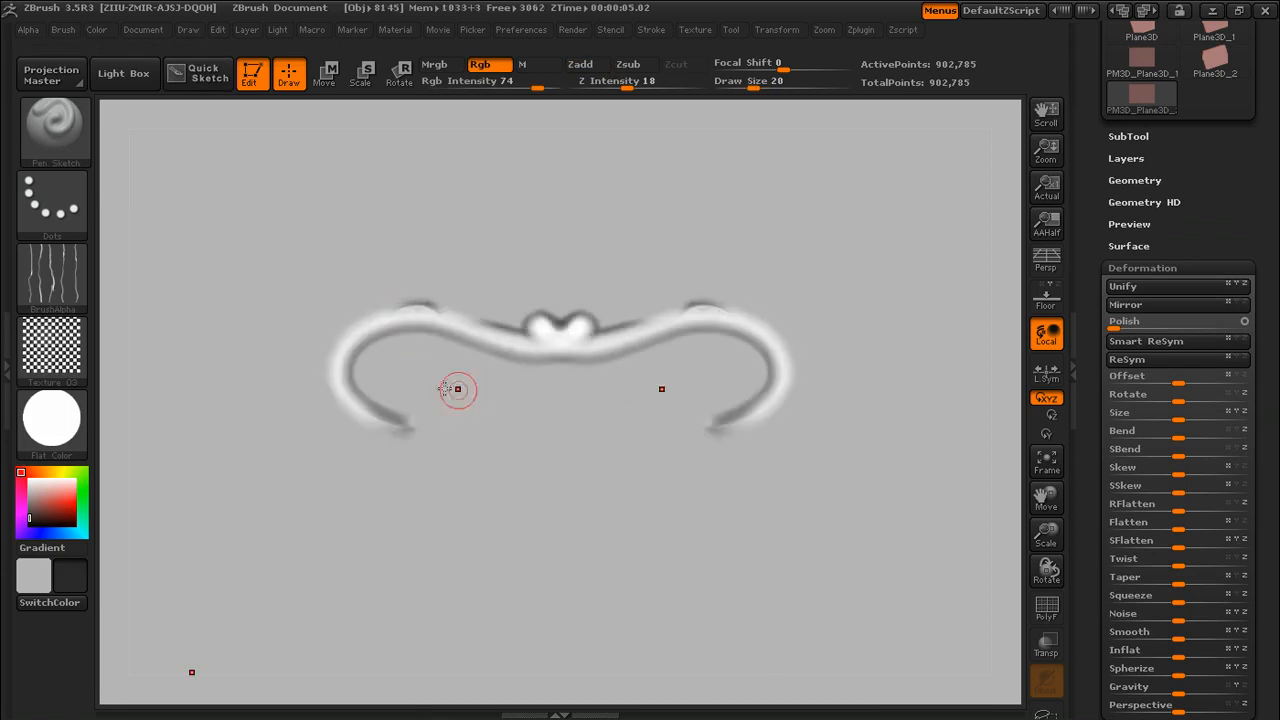
drag(532, 441, 578, 434)
mouse_move(417, 493)
mouse_down()
mouse_move(543, 517)
mouse_move(642, 497)
mouse_up()
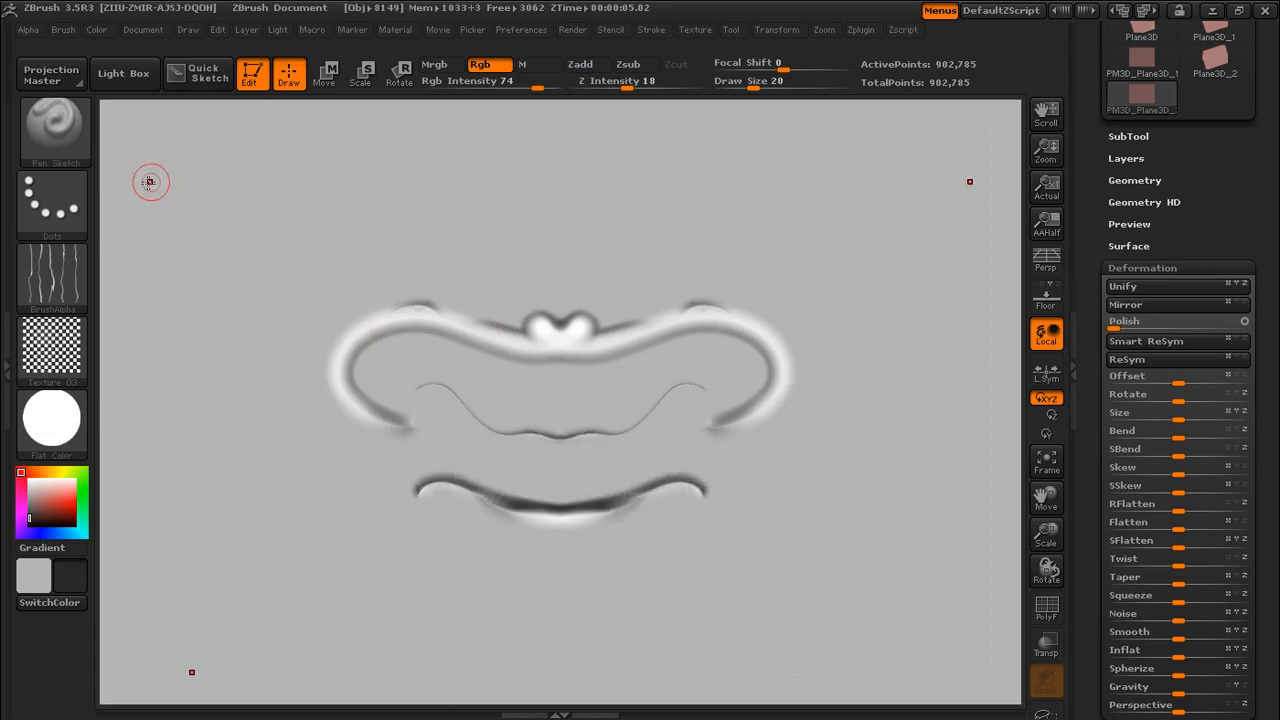
Step: Assign the custom hotkey Alt+W to the Move brush in the brush library and switch to that brush with it
click(50, 132)
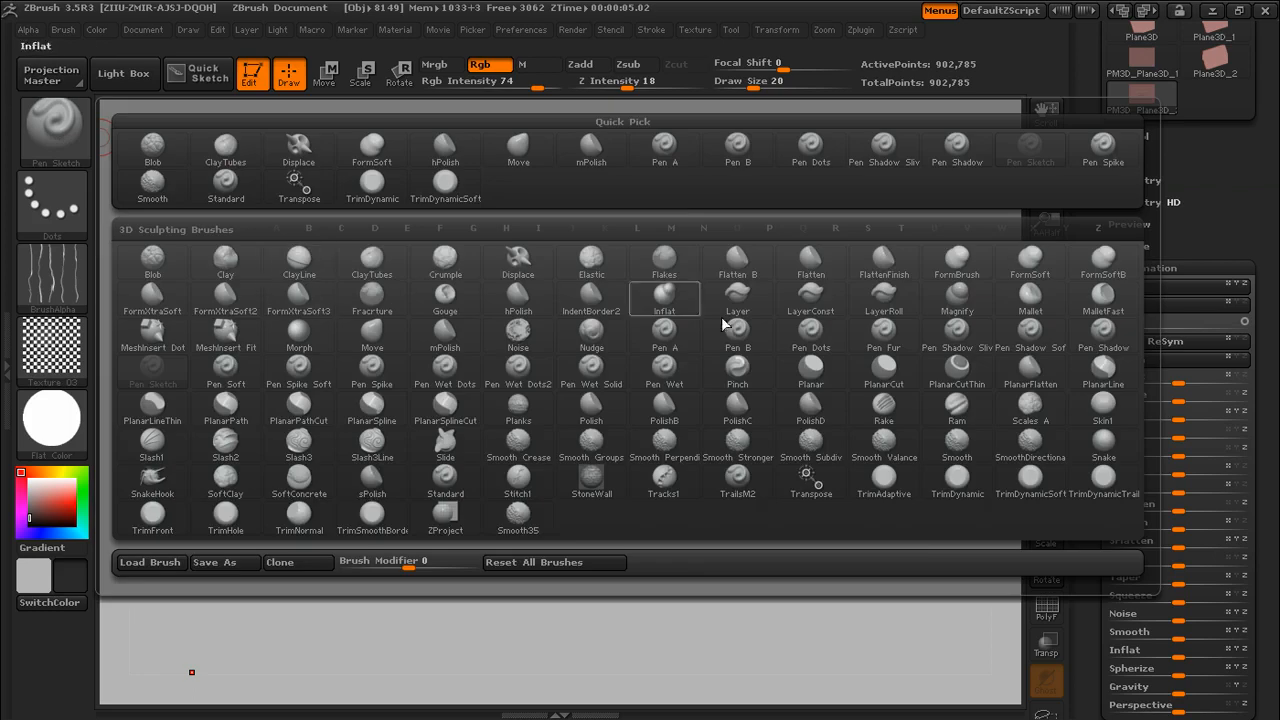
key(m)
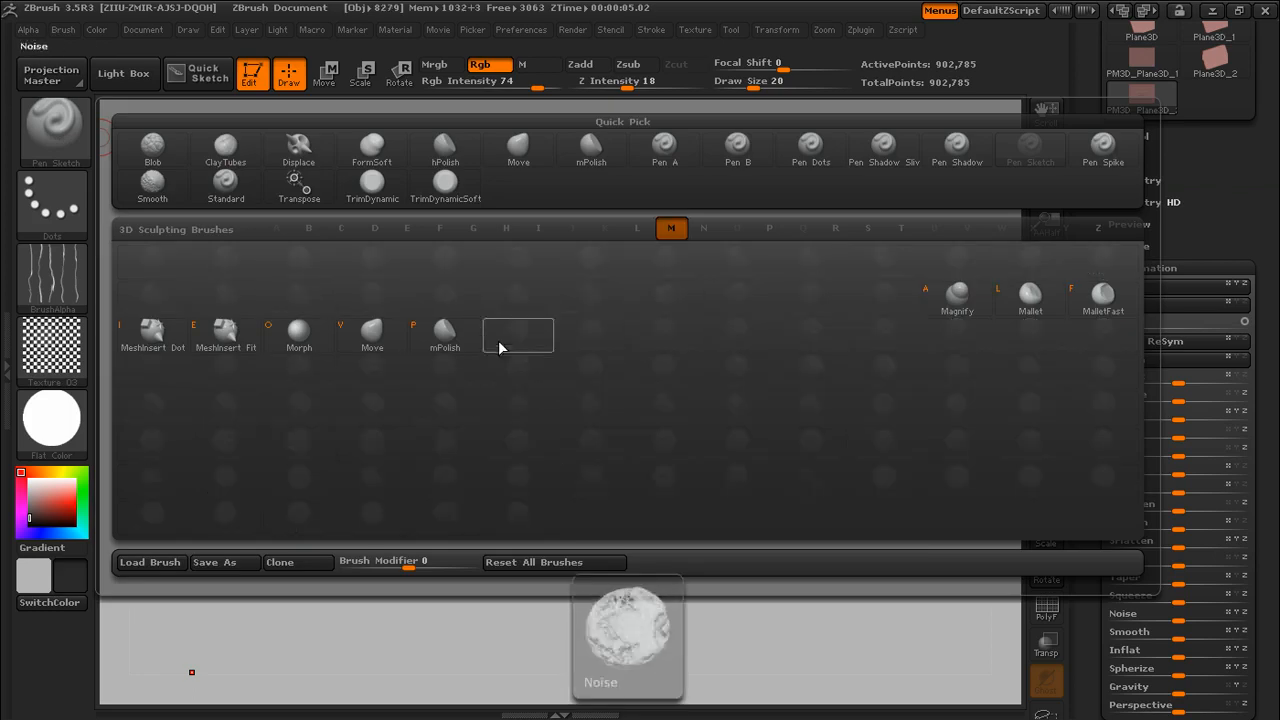
ctrl+alt+click(373, 337)
key(alt+w)
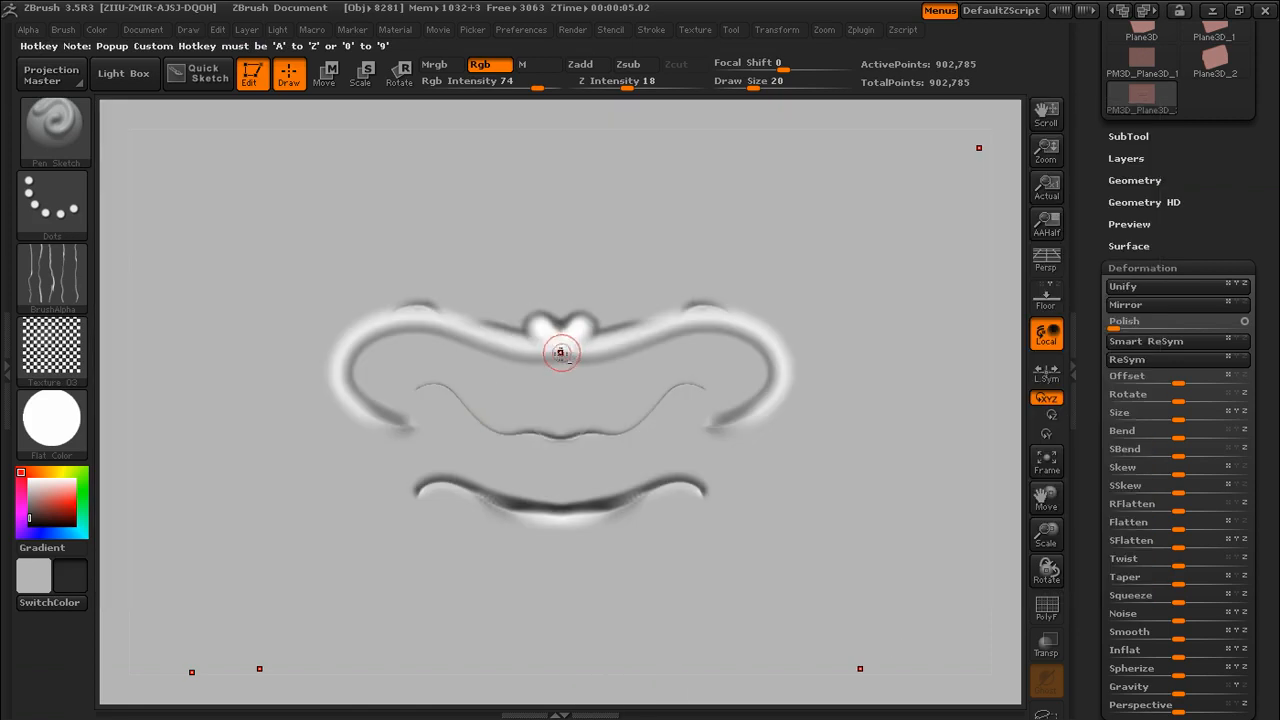
key(alt+w)
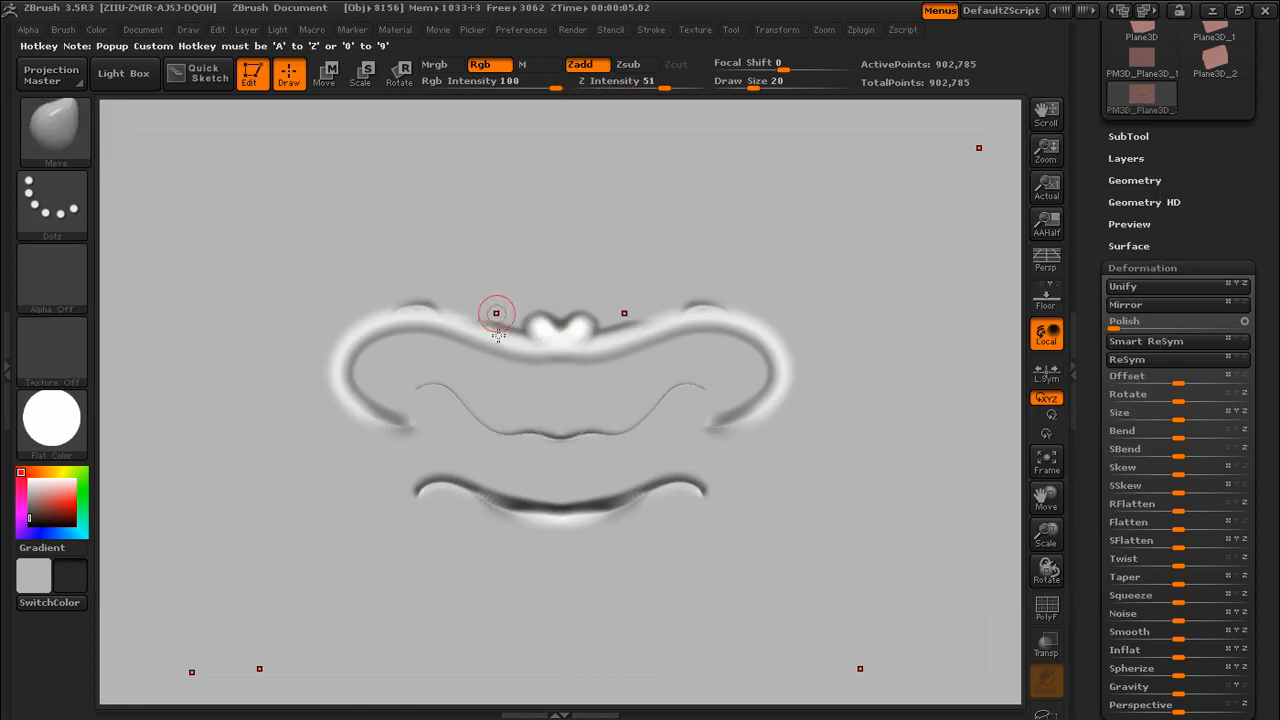
Step: Warp the thin central line with the Move brush at Draw Size 45 and inspect the plane's distorted wireframe
key(s)
click(518, 424)
mouse_move(481, 428)
mouse_down()
mouse_move(482, 447)
mouse_move(477, 420)
mouse_move(516, 447)
mouse_move(490, 432)
mouse_up()
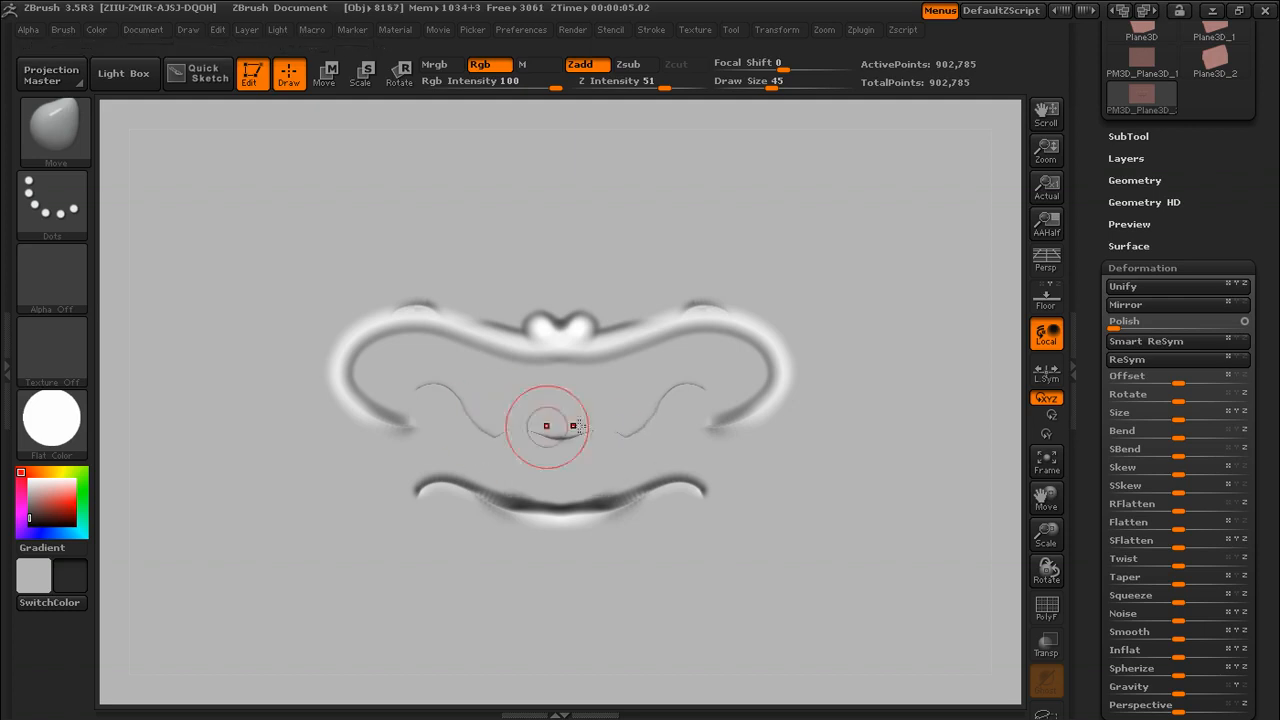
click(1046, 606)
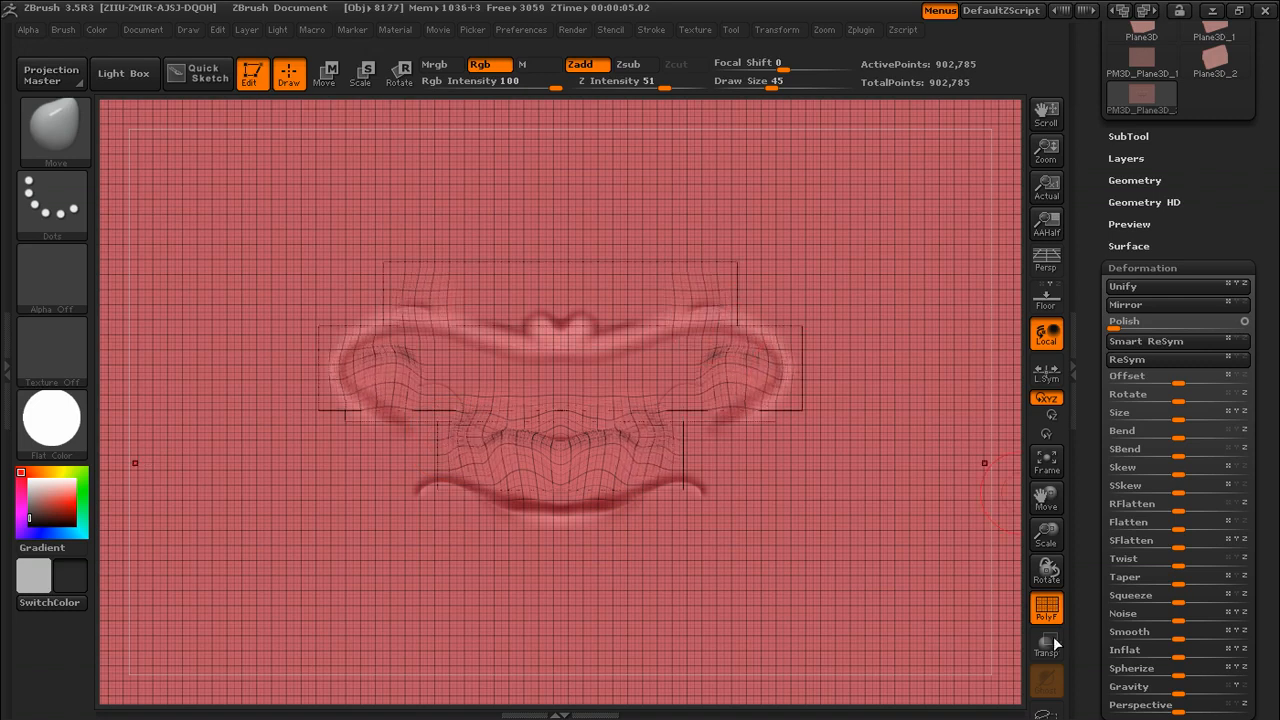
click(1046, 606)
Step: Switch to the Standard brush with Draw Size 13 and draw dark mirrored looping strokes around the sketch
key(b)
key(s)
key(t)
key(s)
mouse_move(448, 405)
mouse_down()
mouse_move(421, 408)
mouse_move(485, 425)
mouse_move(640, 395)
mouse_move(440, 395)
mouse_move(221, 314)
mouse_move(370, 535)
mouse_move(470, 515)
mouse_up()
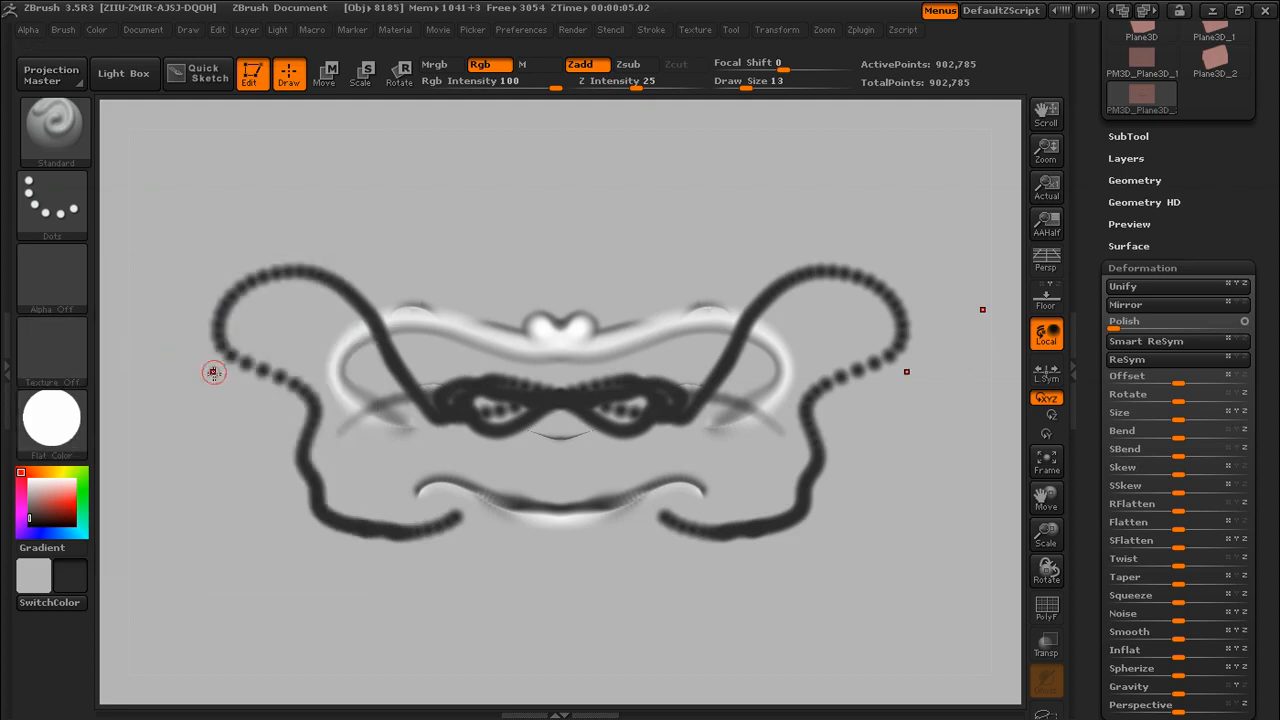
Step: Mask two mirrored swirls above the sketch using the DragRect stroke with Alpha 19, and invert the mask
click(48, 352)
click(52, 130)
click(52, 205)
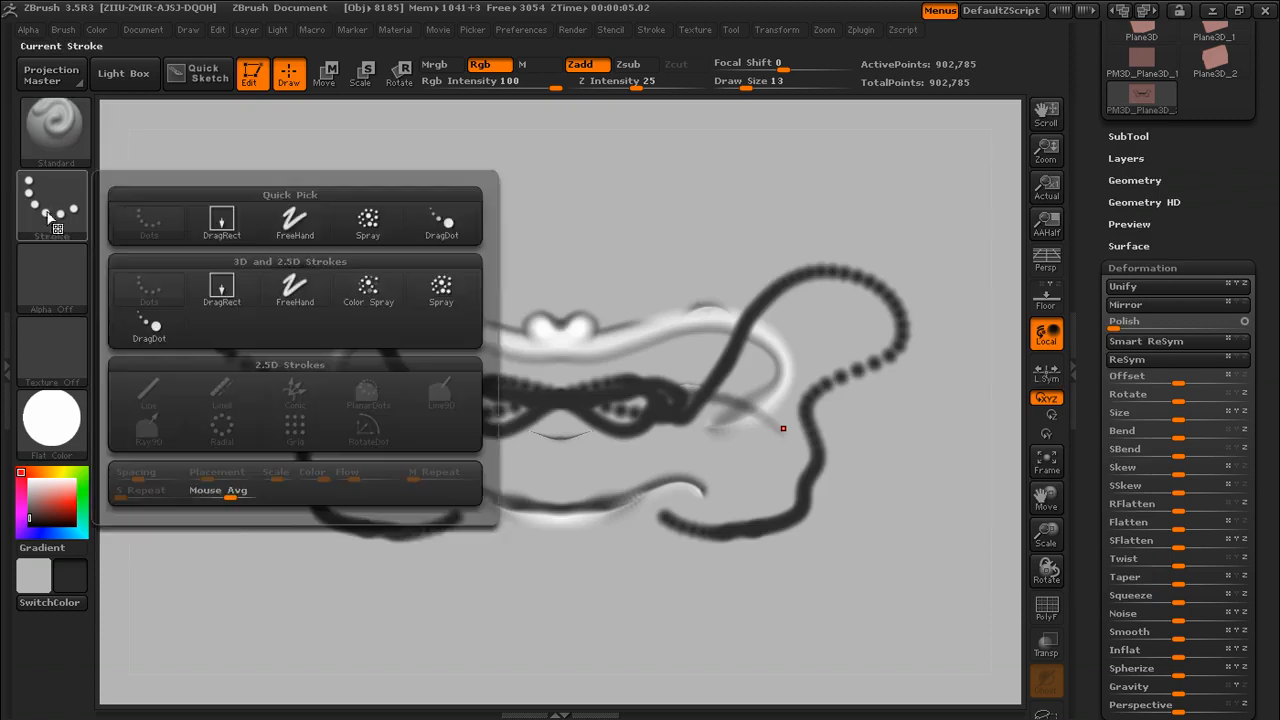
click(246, 223)
click(82, 292)
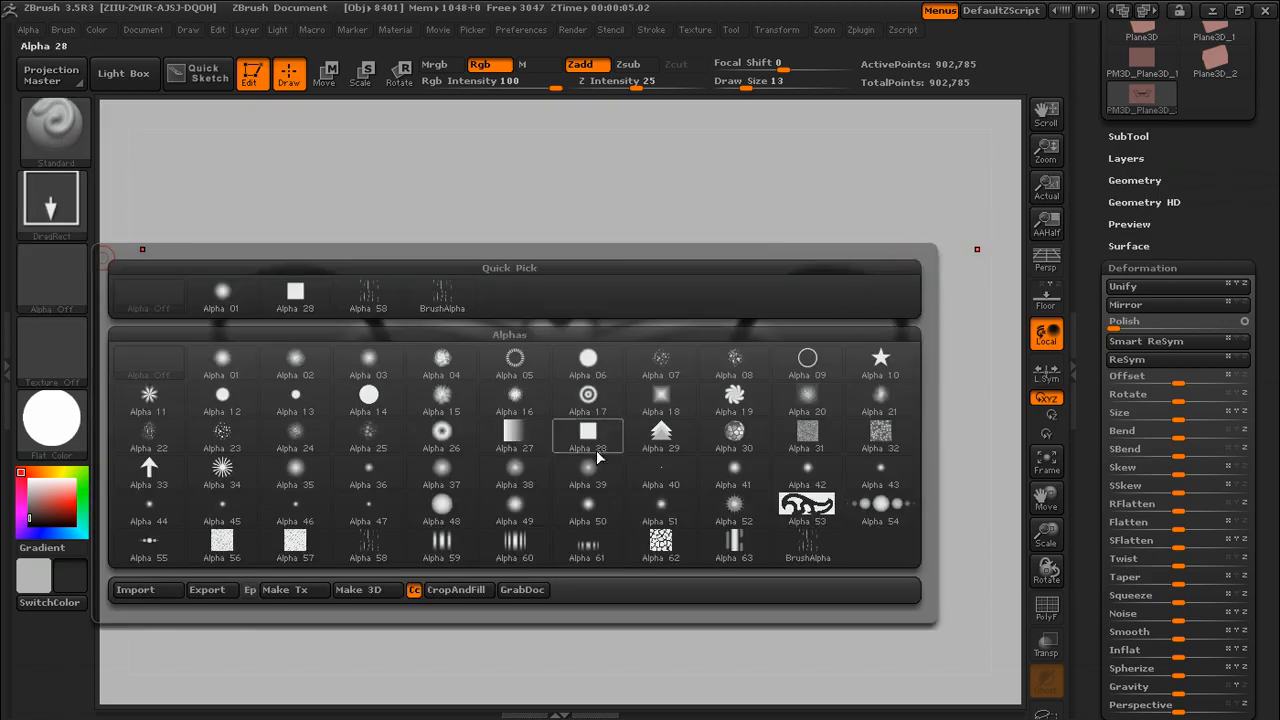
click(734, 395)
mouse_move(491, 248)
mouse_down()
mouse_move(523, 303)
mouse_move(587, 363)
mouse_up()
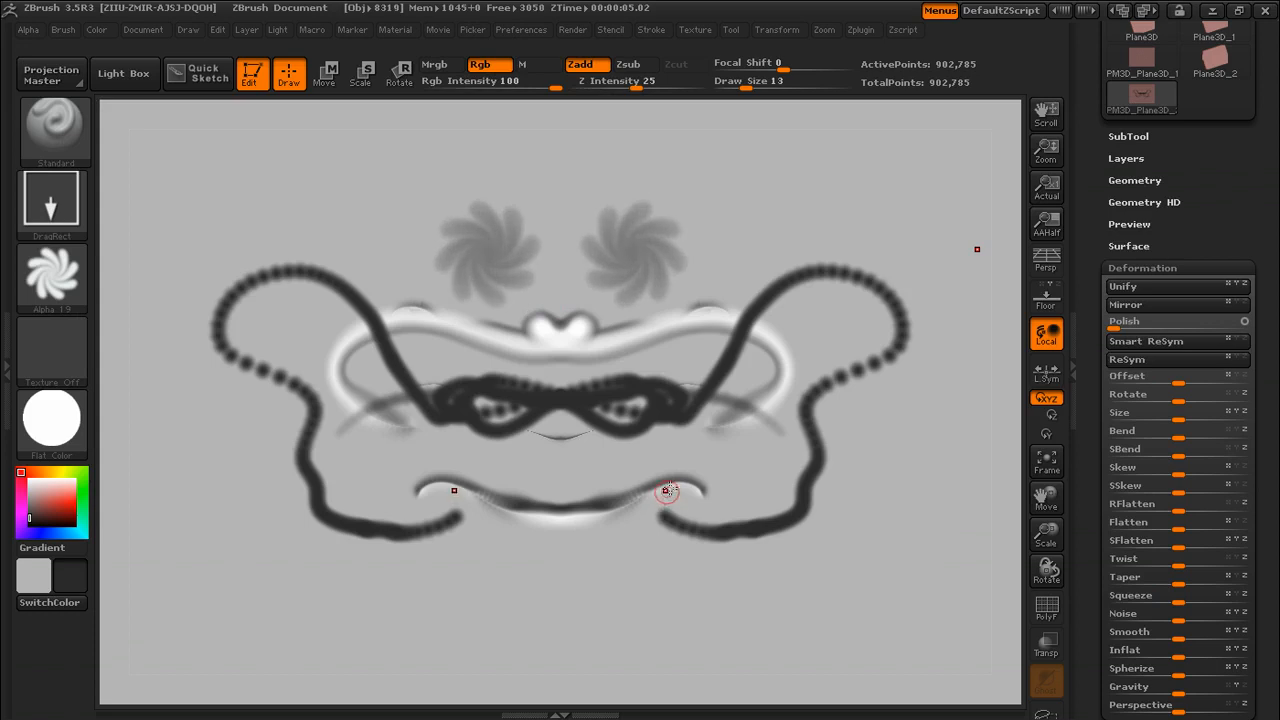
ctrl+click(1010, 228)
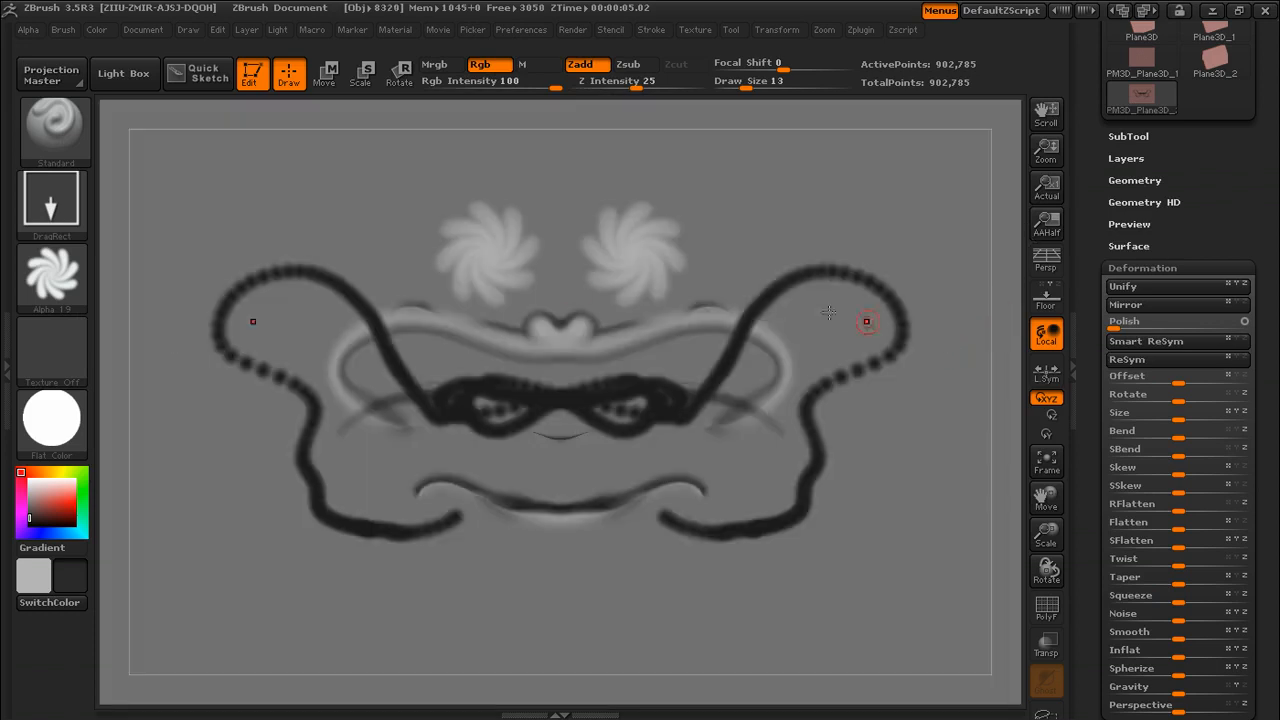
Step: Turn the alpha off, switch to the FreeHand stroke and paint the unmasked swirls red
click(71, 267)
click(148, 362)
click(51, 200)
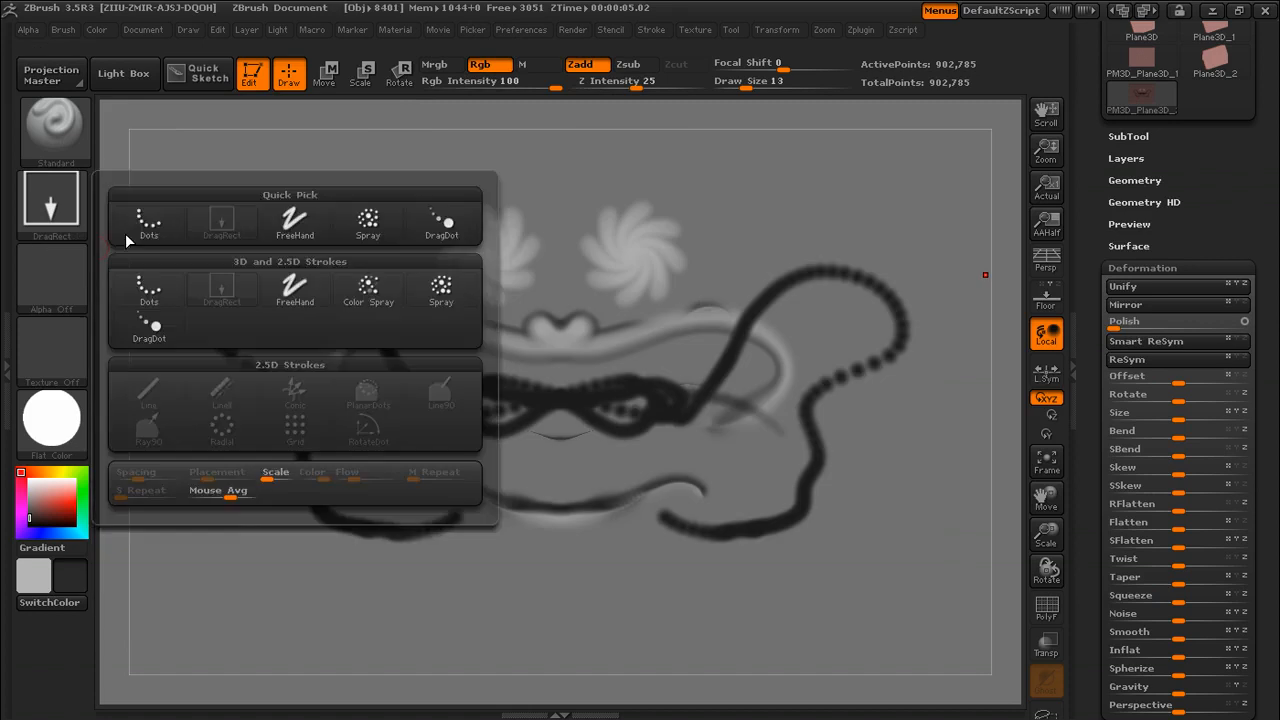
click(296, 220)
click(74, 503)
mouse_move(512, 244)
mouse_down()
mouse_move(470, 220)
mouse_move(495, 215)
mouse_move(470, 245)
mouse_move(470, 295)
mouse_move(500, 222)
mouse_move(462, 288)
mouse_move(515, 215)
mouse_up()
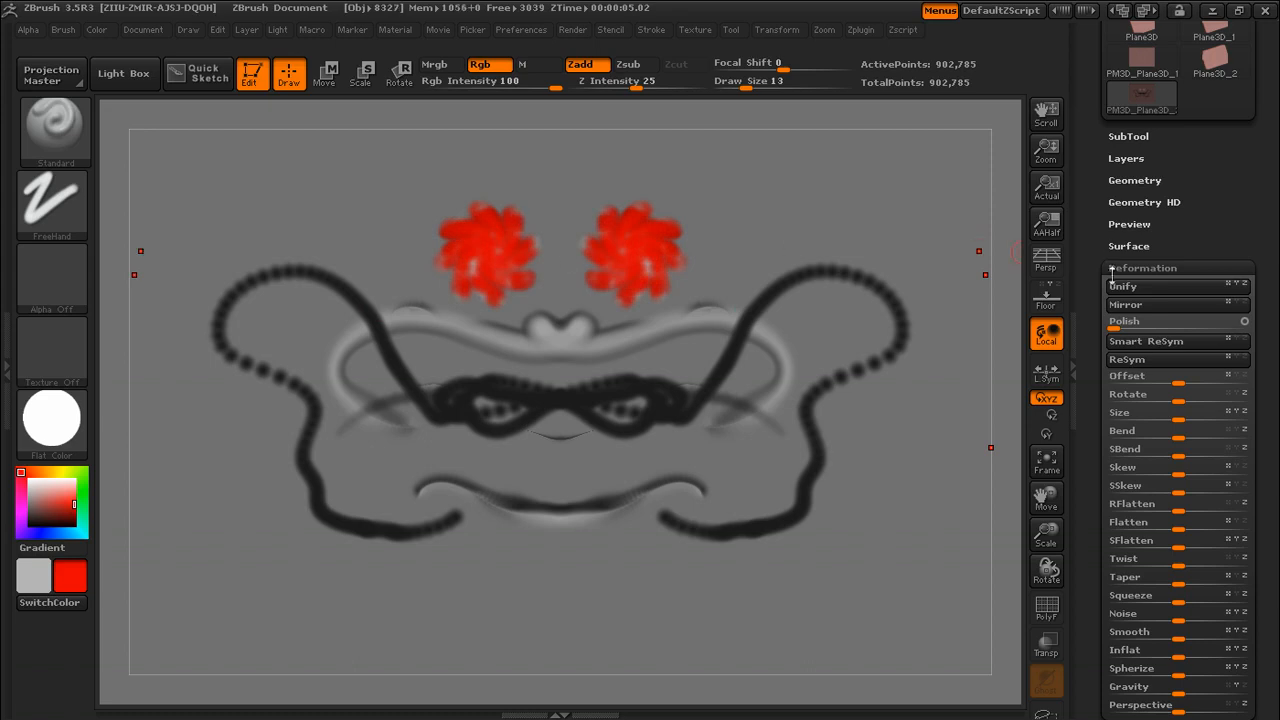
Step: Open the tool's Masking settings in place of Deformation and clear the mask
click(1112, 266)
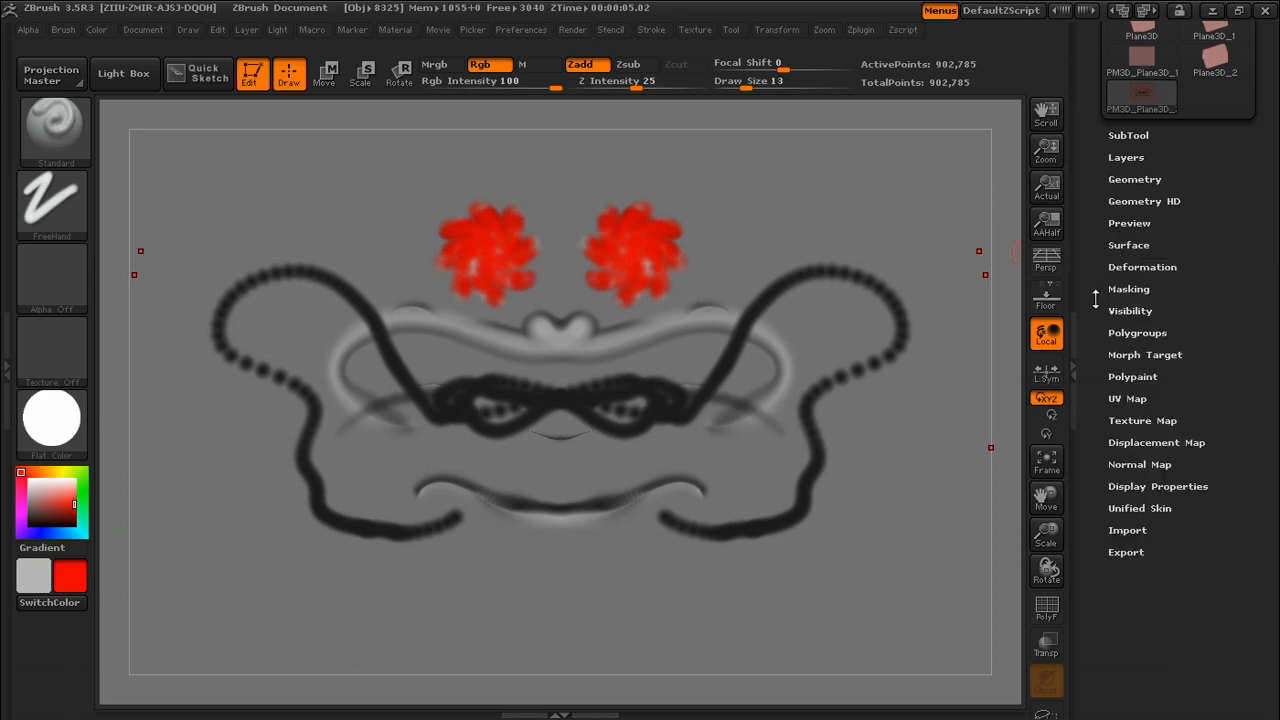
click(1127, 289)
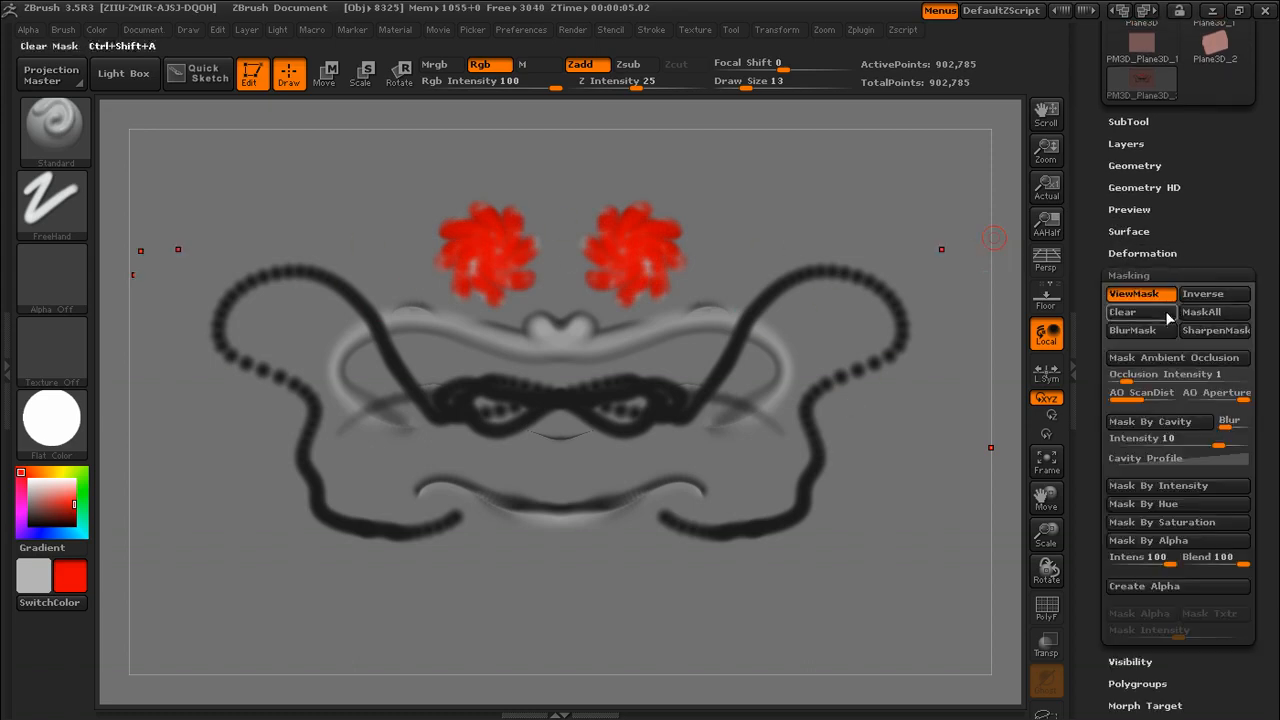
click(1133, 293)
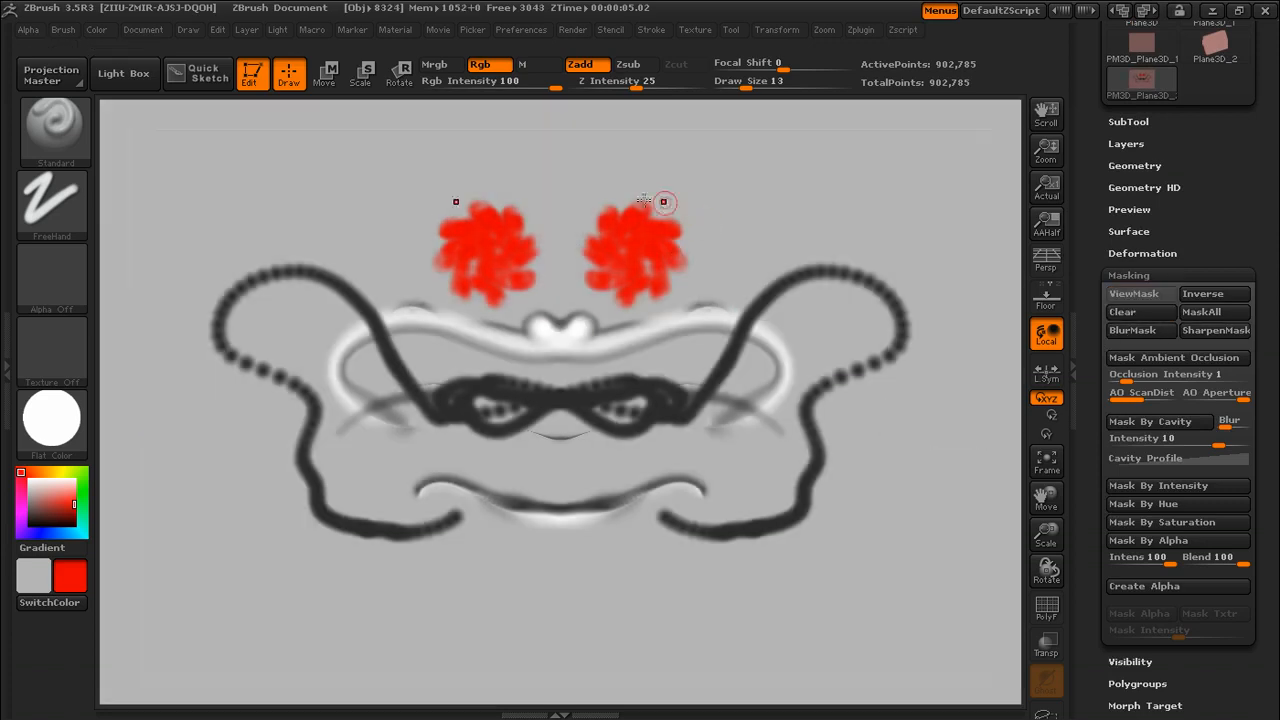
Step: Mask a wavy line in the upper corners, paint red dabs across its edges and clear the mask
ctrl+drag(182, 207, 375, 216)
click(254, 197)
click(232, 234)
click(300, 191)
click(294, 231)
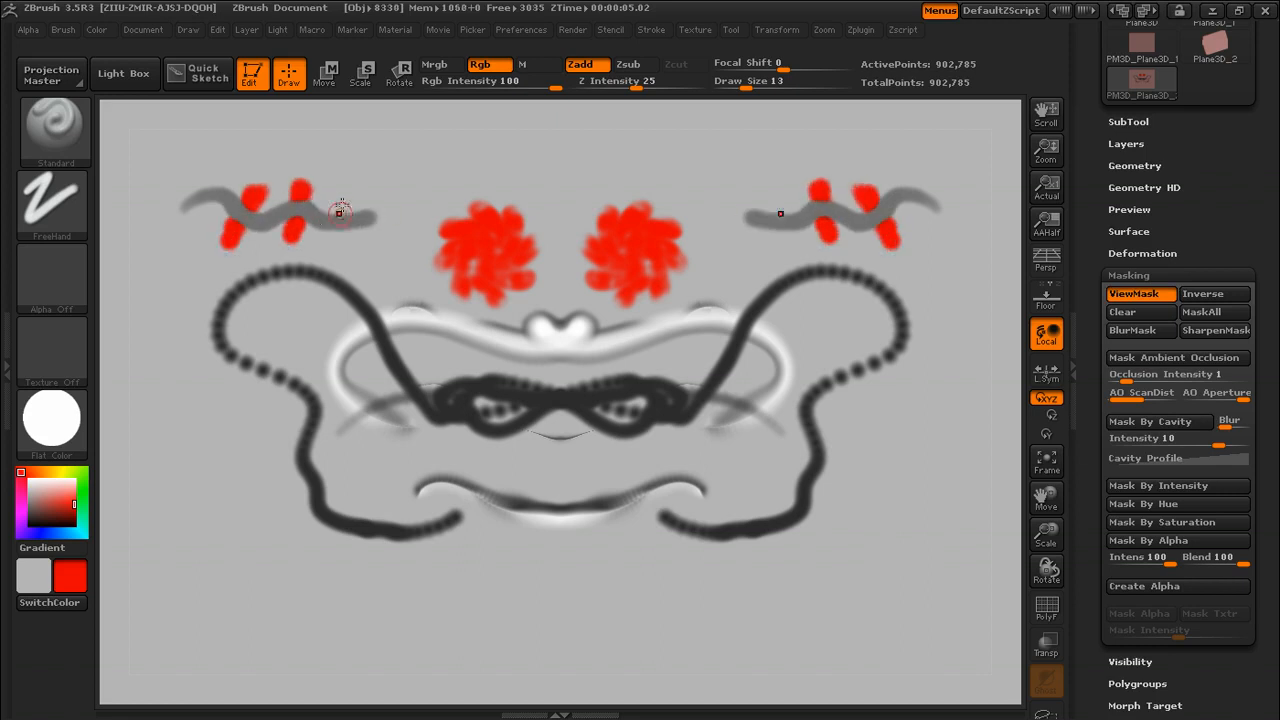
click(348, 203)
click(345, 234)
click(1146, 313)
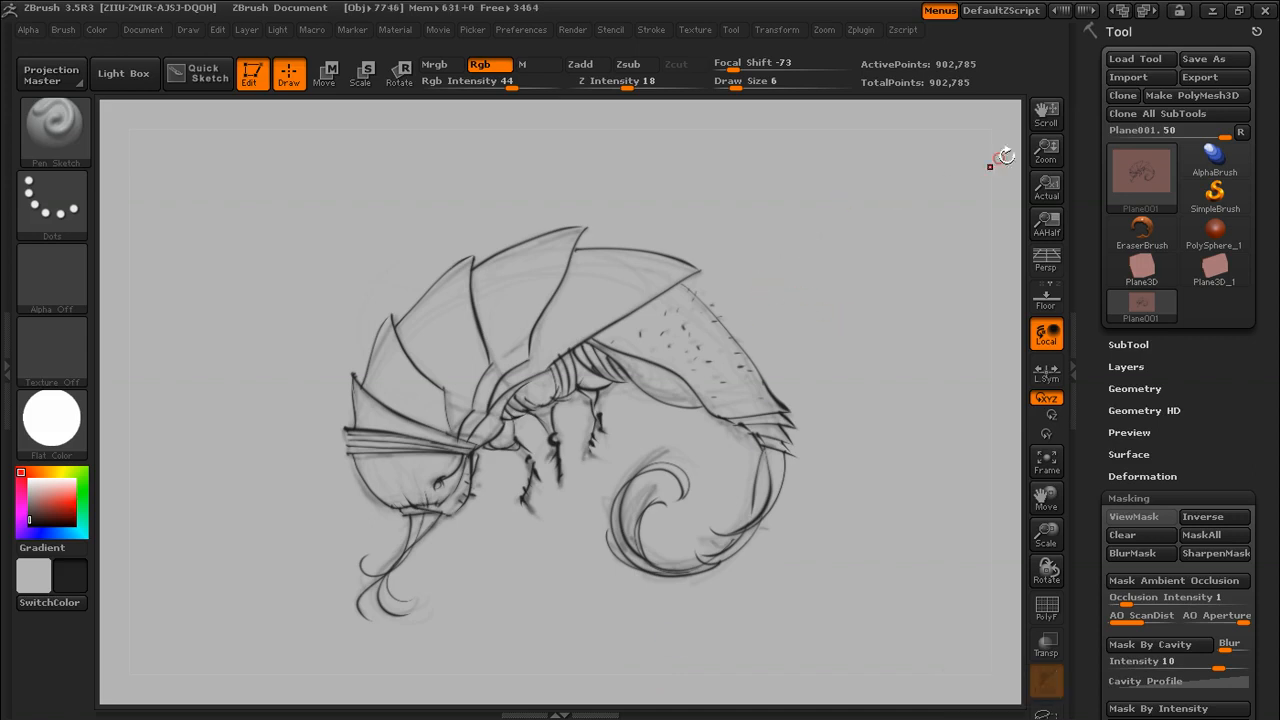
Step: Grab the creature sketch document as a texture and make an alpha from it
mouse_move(1005, 168)
mouse_down()
mouse_move(940, 178)
mouse_move(951, 257)
mouse_move(975, 215)
mouse_up()
click(700, 30)
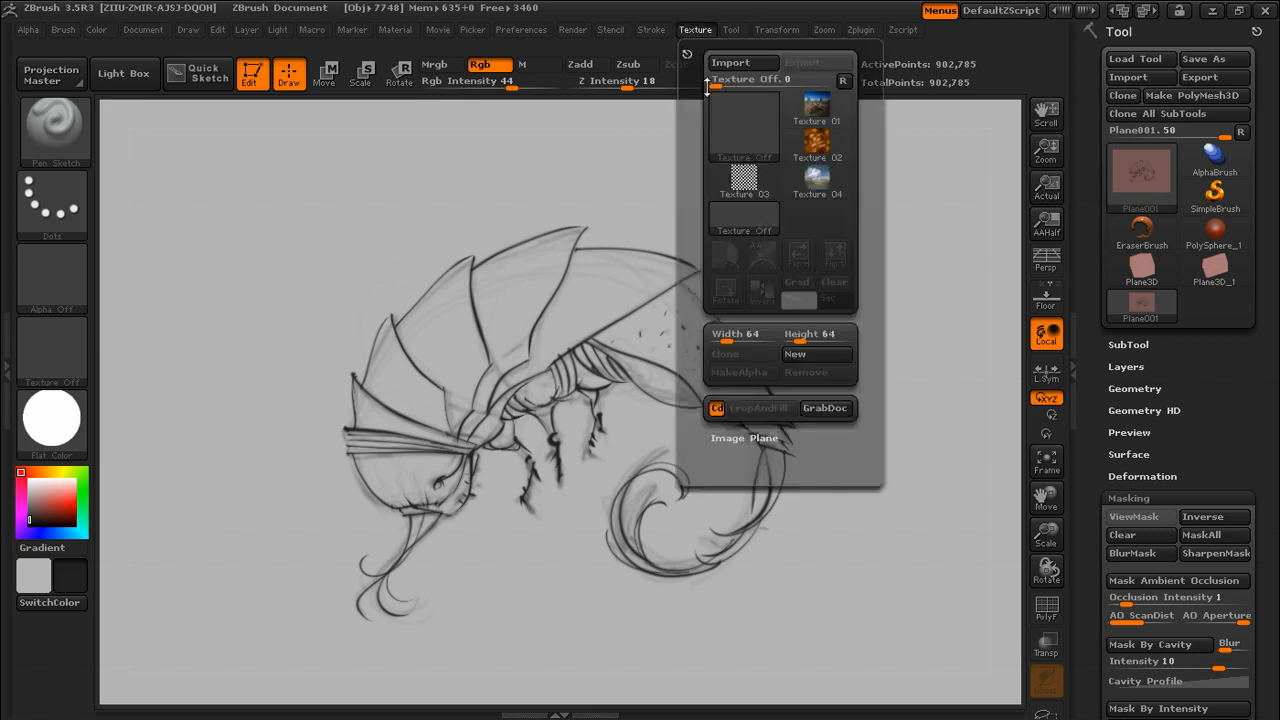
click(818, 407)
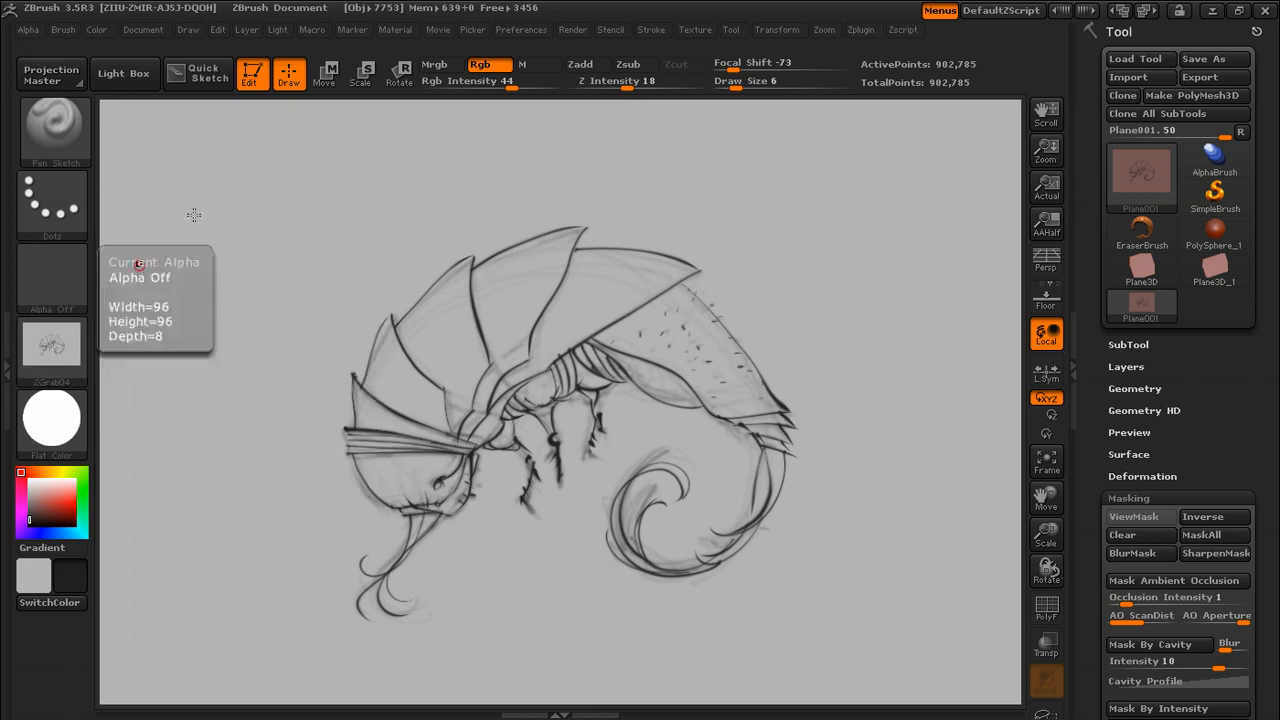
click(58, 350)
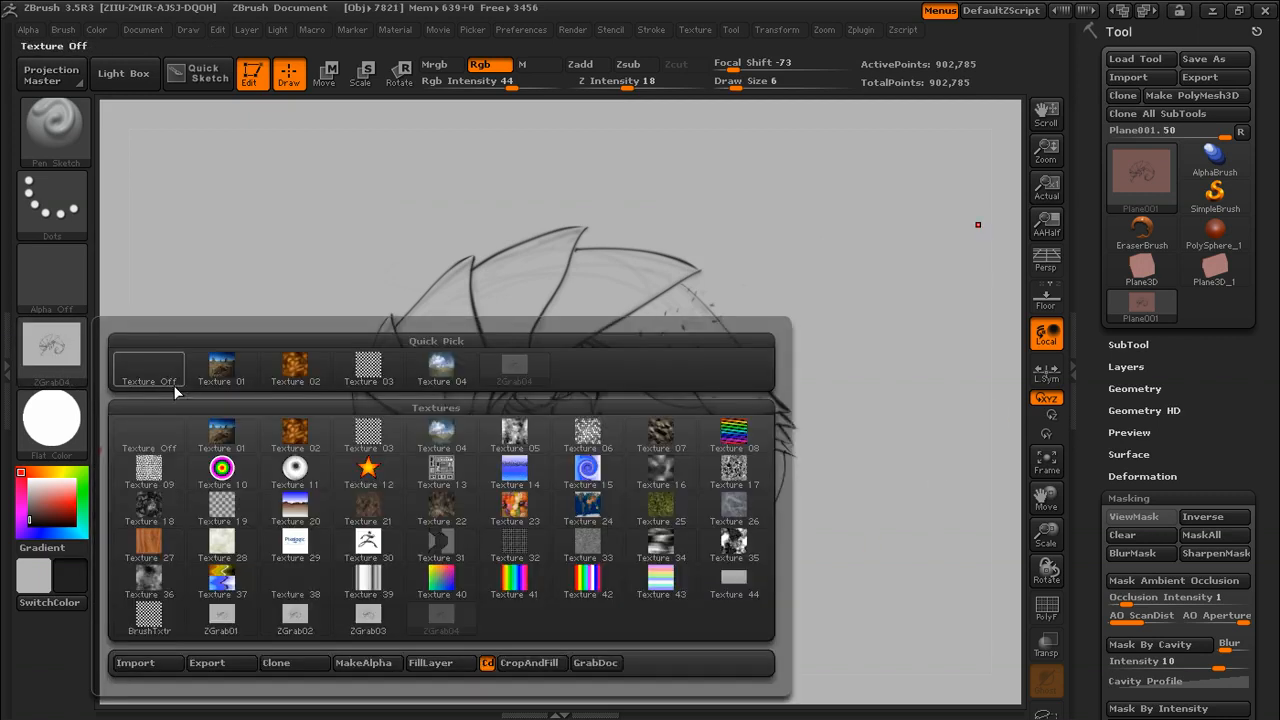
click(352, 664)
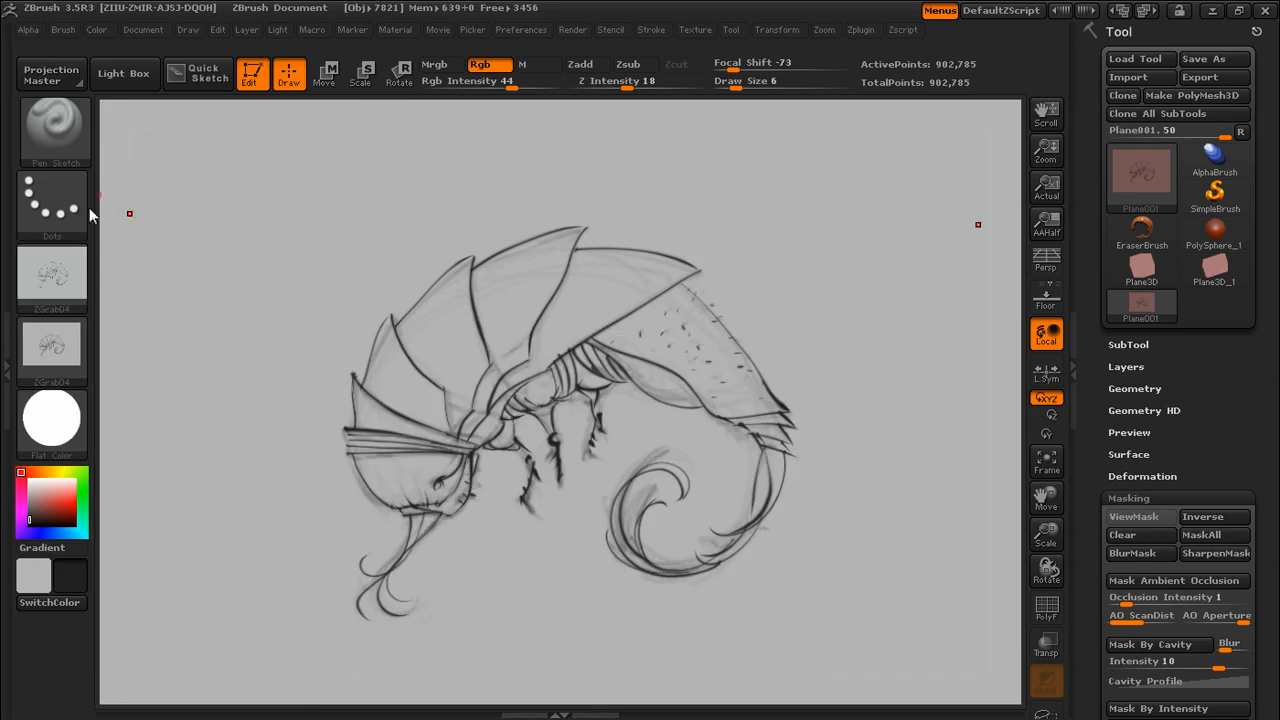
Step: Invert the ZGrab04 alpha and increase its contrast
click(58, 274)
click(28, 29)
click(139, 281)
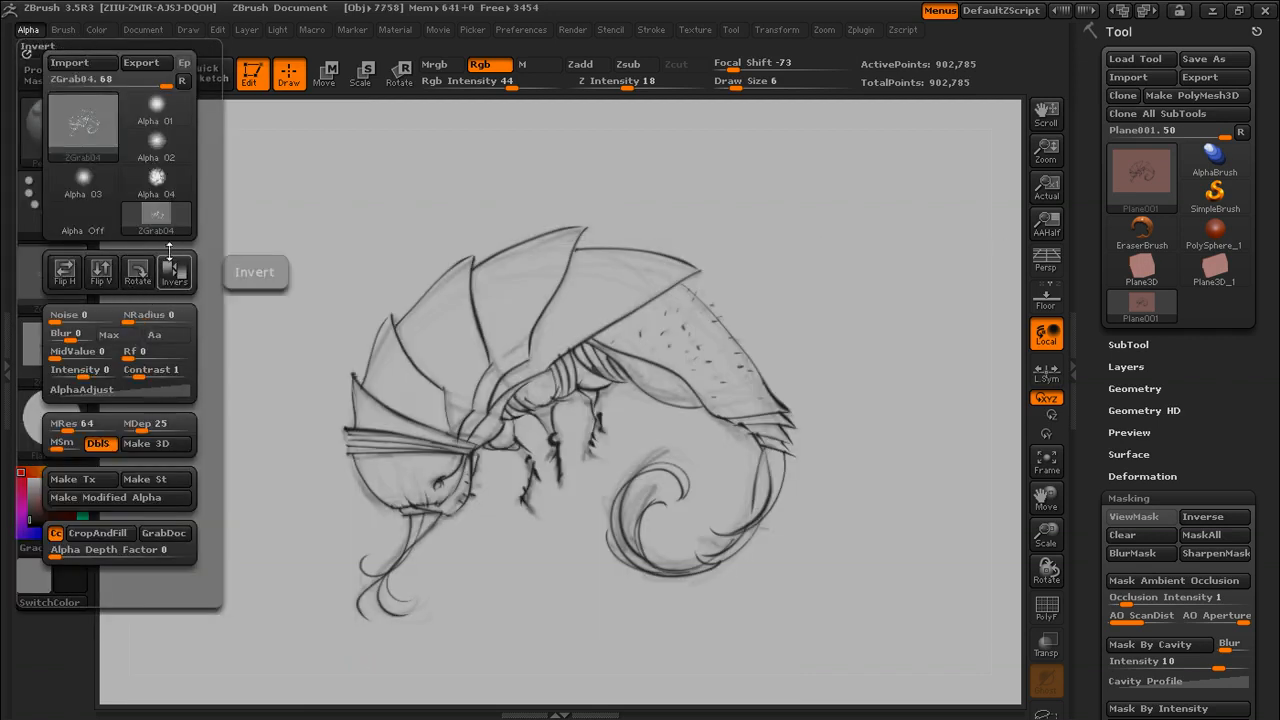
drag(143, 372, 168, 373)
mouse_move(39, 276)
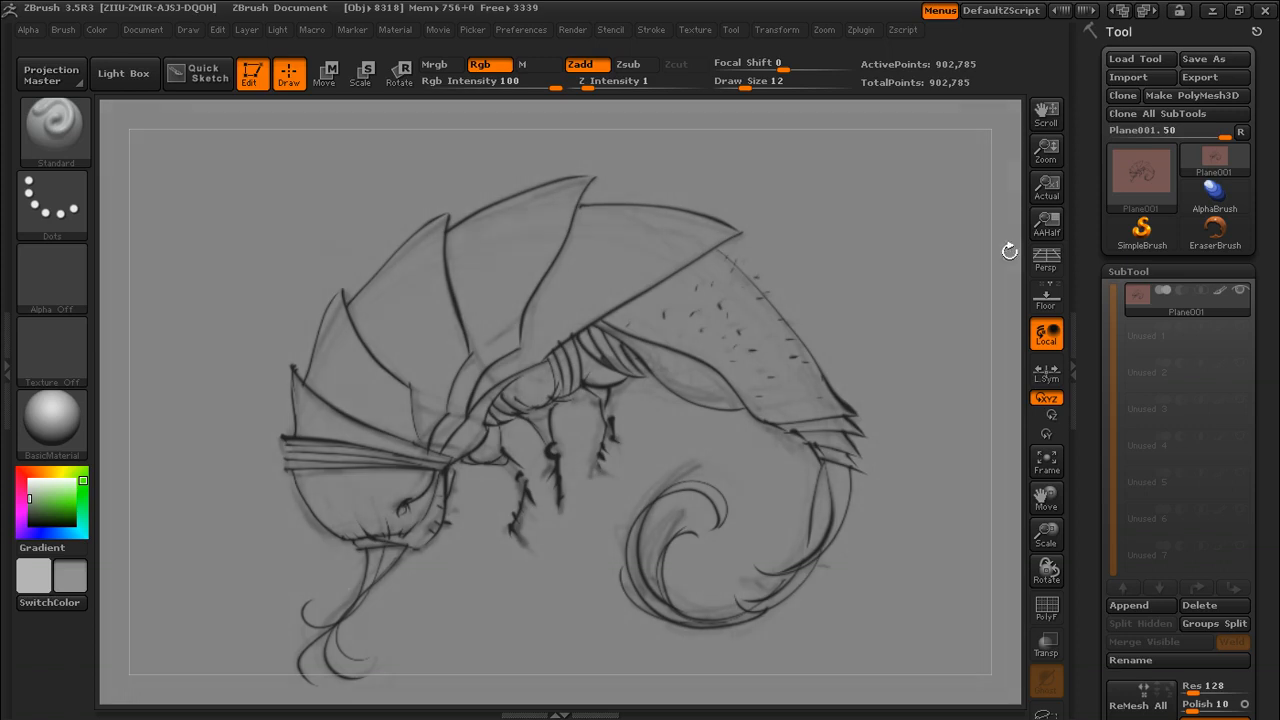
Step: Take the creature sketch plane out of Edit mode and clear the canvas, with Draw Size set to 16
mouse_move(1007, 252)
alt+mouse_down()
mouse_move(969, 198)
mouse_move(926, 170)
mouse_move(953, 208)
mouse_move(888, 243)
mouse_move(1020, 219)
mouse_move(1040, 388)
mouse_move(1036, 402)
mouse_move(937, 329)
mouse_move(960, 429)
mouse_move(1011, 366)
mouse_move(1010, 393)
mouse_move(994, 337)
mouse_move(1006, 397)
mouse_move(1009, 351)
alt+mouse_up()
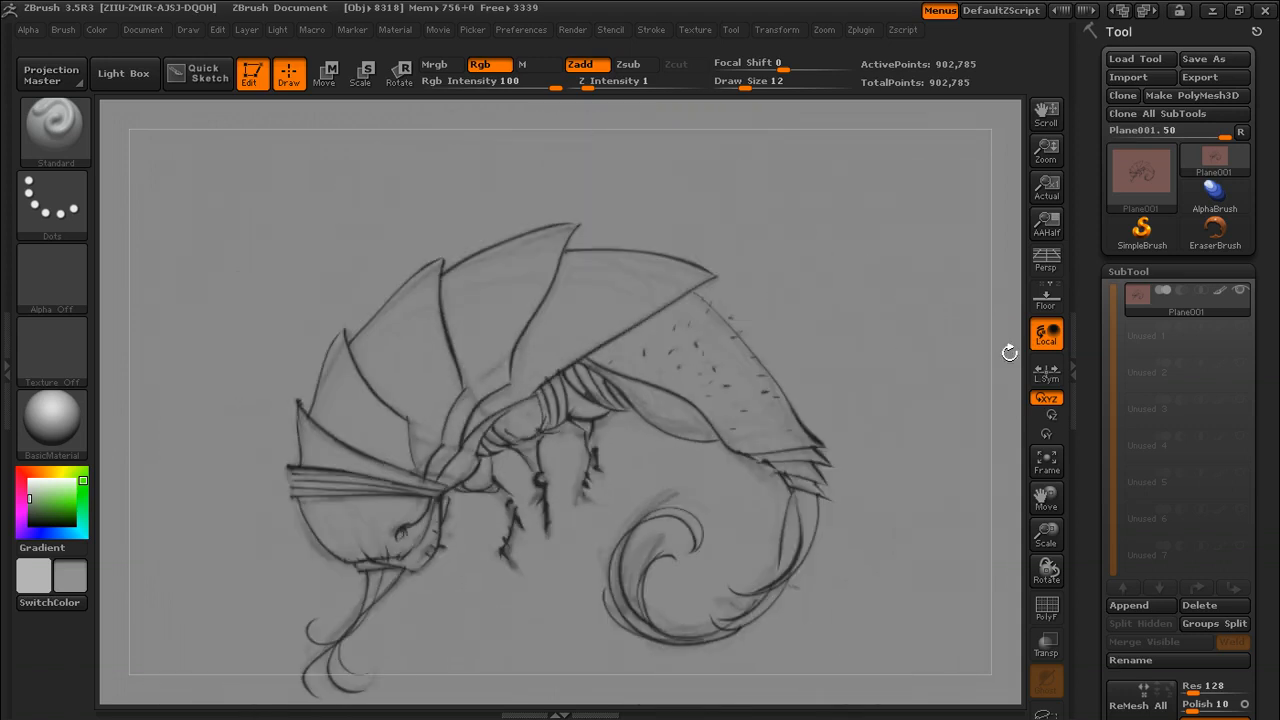
alt+drag(991, 291, 925, 218)
mouse_move(903, 360)
alt+mouse_down()
mouse_move(923, 306)
mouse_move(860, 329)
mouse_move(953, 323)
mouse_move(927, 320)
alt+mouse_up()
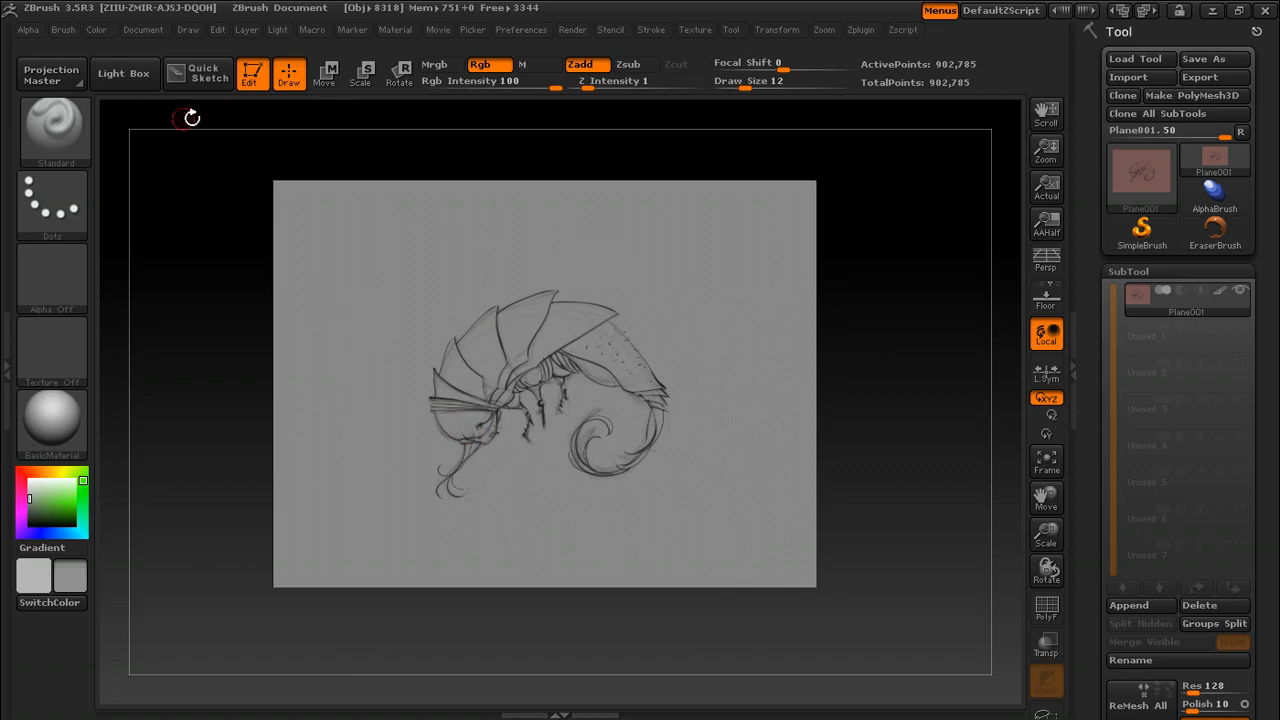
click(250, 80)
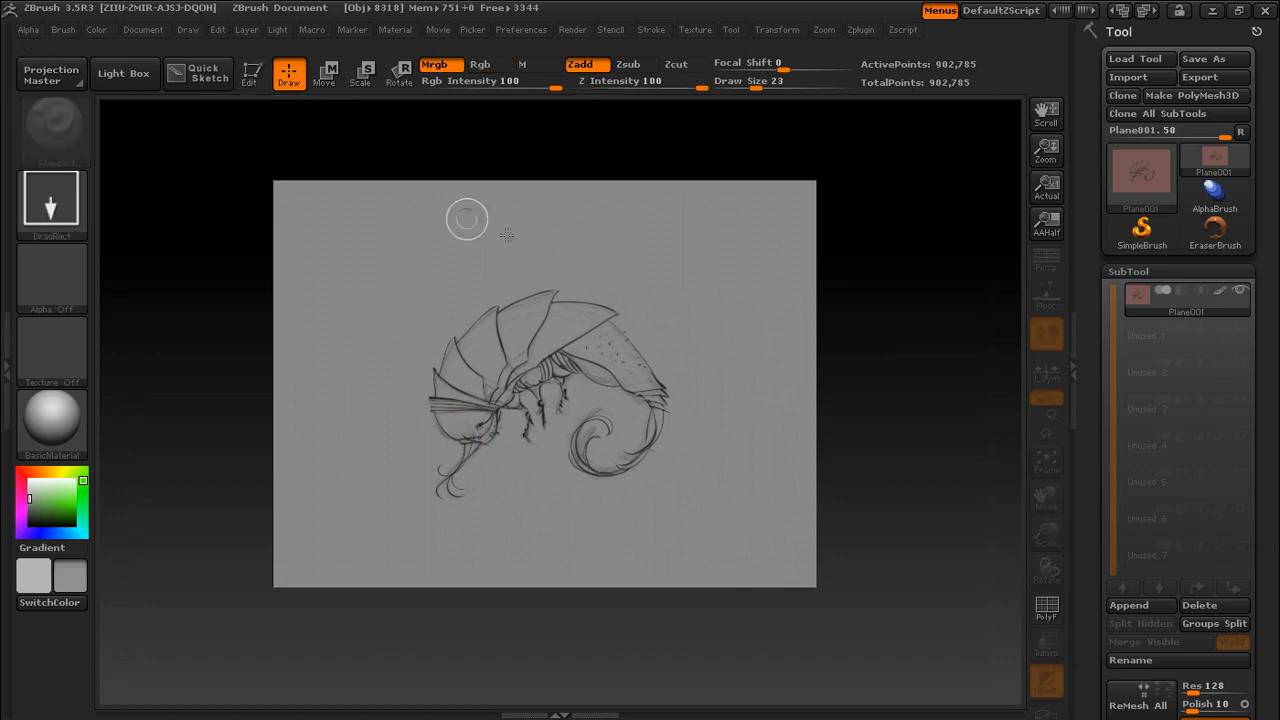
key(ctrl+n)
key(s)
click(660, 325)
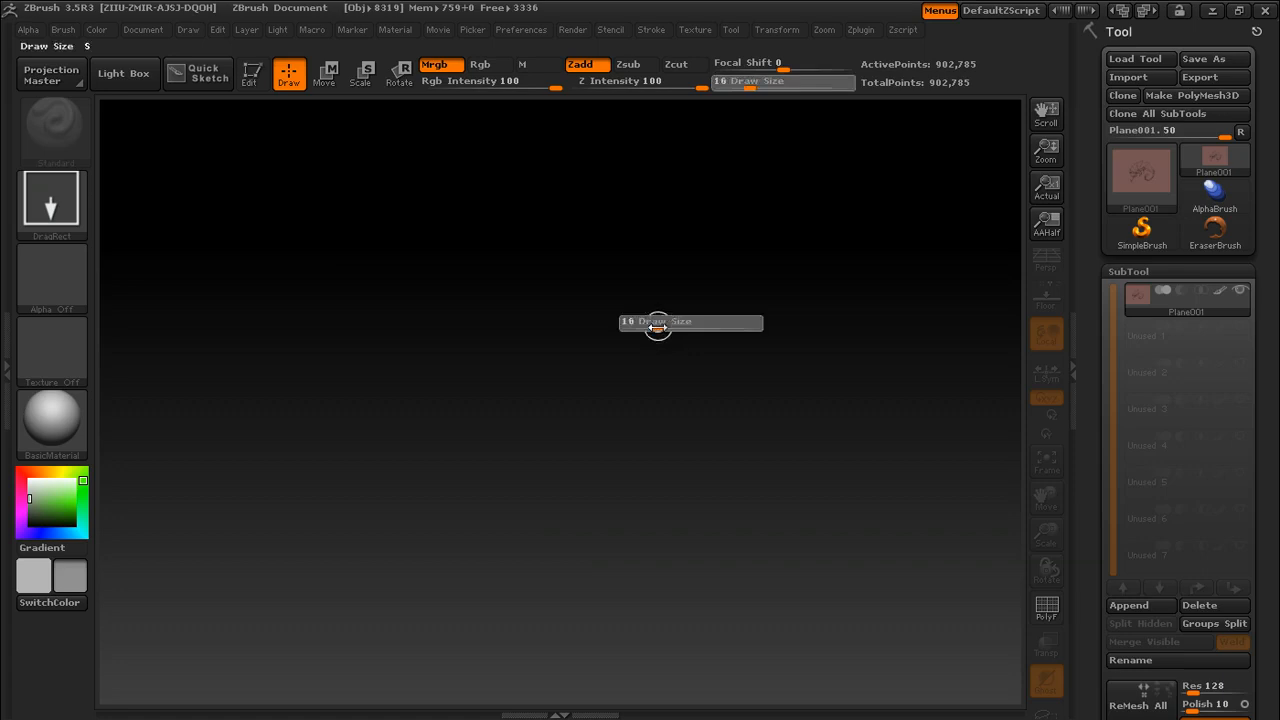
Step: Switch to the SimpleBrush and load a ZSphere from the 3D meshes as the current tool
click(1137, 240)
click(1141, 175)
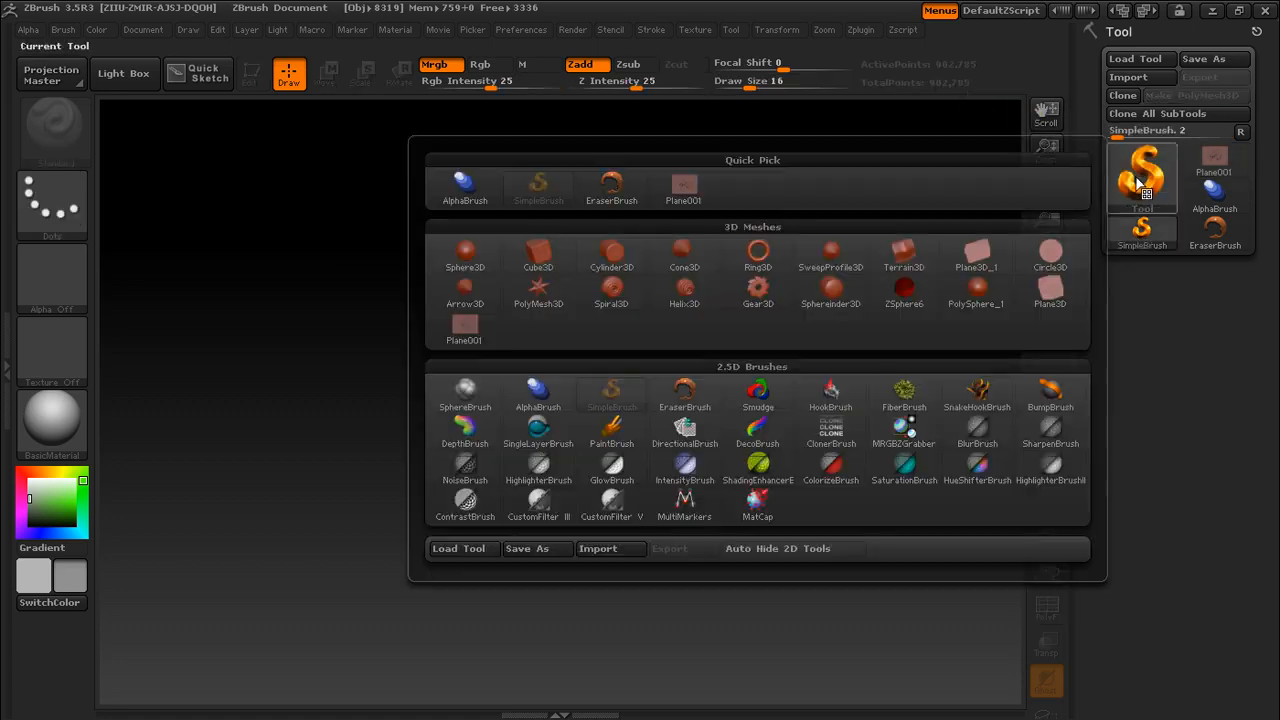
click(906, 290)
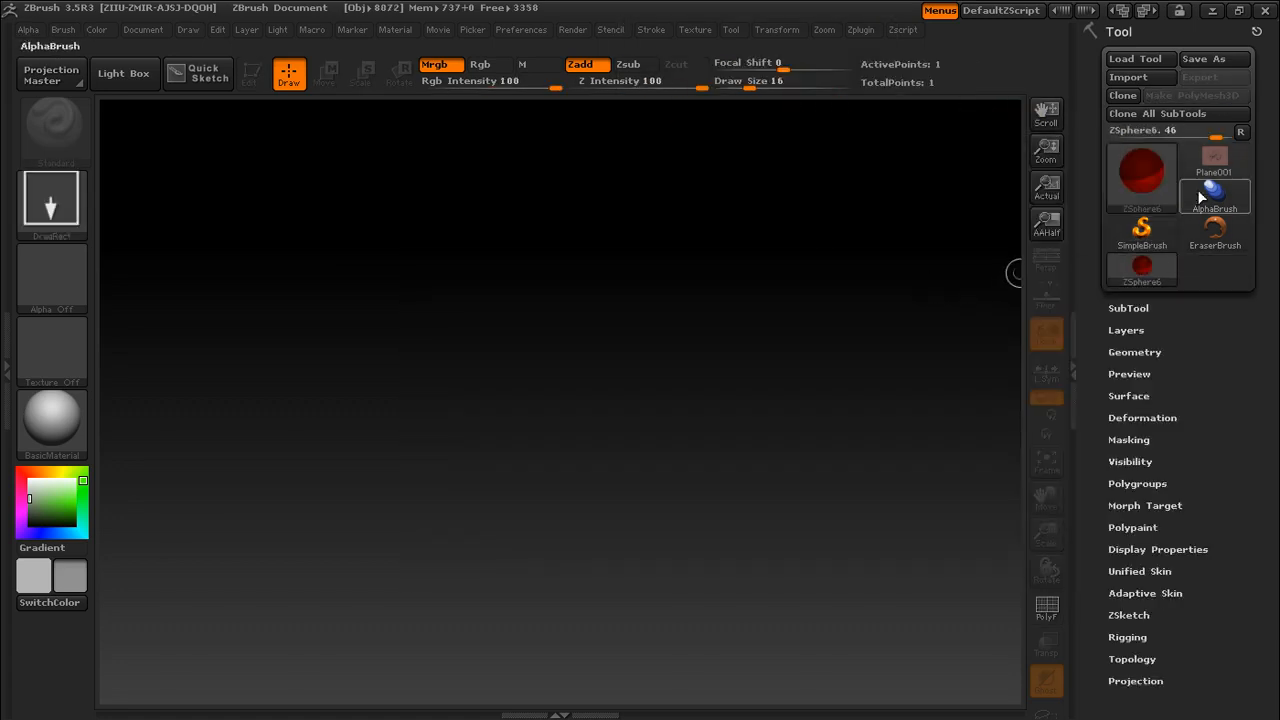
Step: Make the Plane001 sketch plane the current tool and append ZSphere6 to it as a subtool
click(1212, 162)
click(1131, 307)
click(1143, 441)
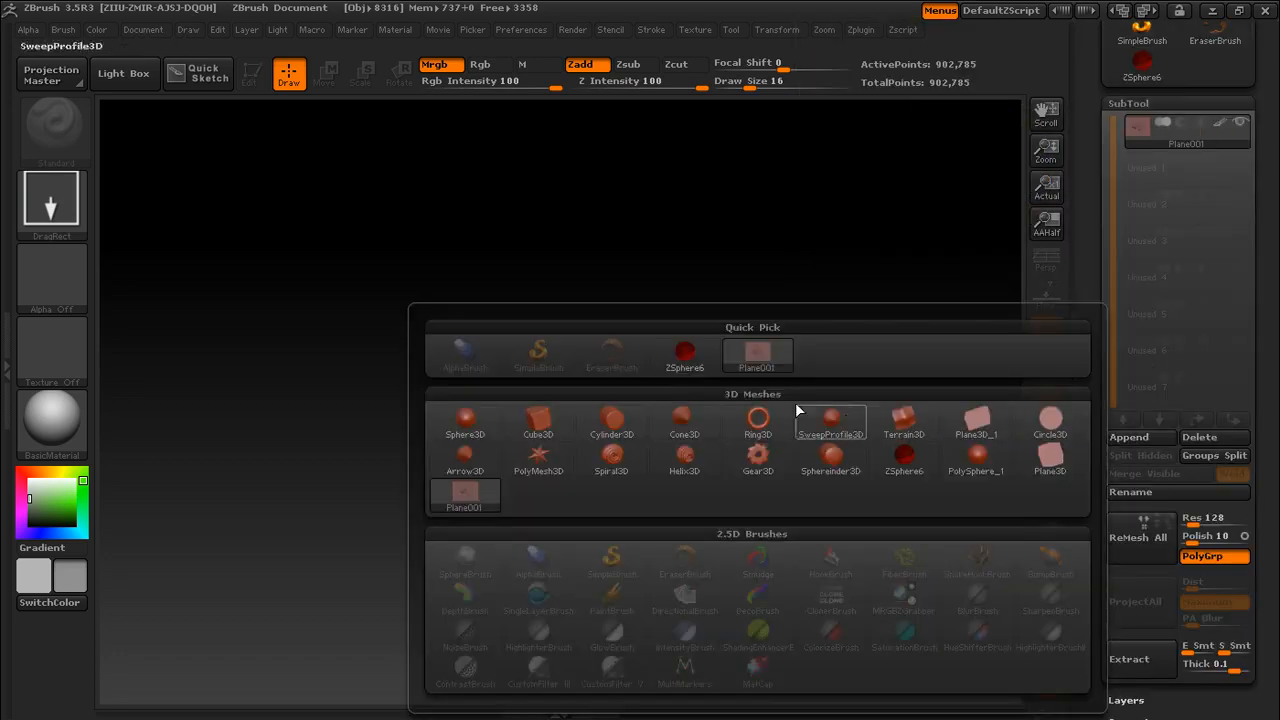
click(691, 367)
Step: Draw the plane with its ZSphere onto the canvas, enter Edit mode facing the front, and select the ZSphere6 subtool
drag(555, 420, 571, 556)
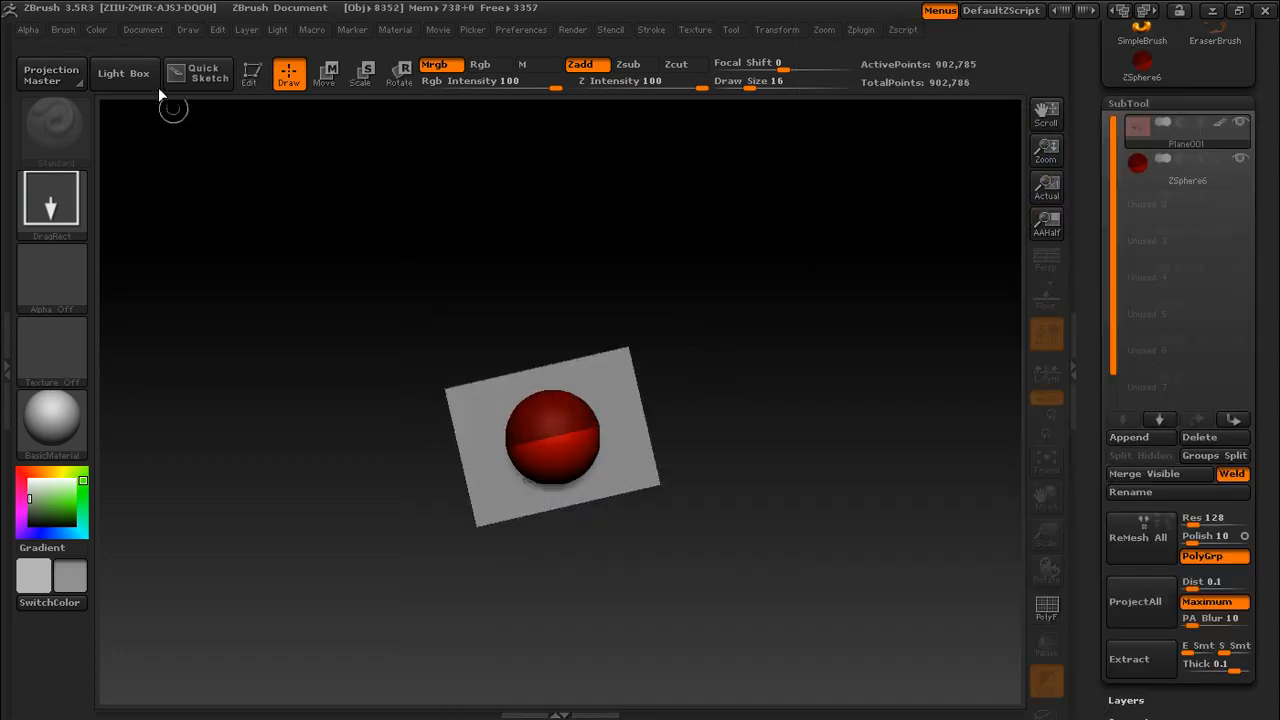
click(250, 73)
mouse_move(830, 393)
shift+mouse_down()
mouse_move(837, 369)
mouse_move(840, 416)
shift+mouse_up()
click(1184, 182)
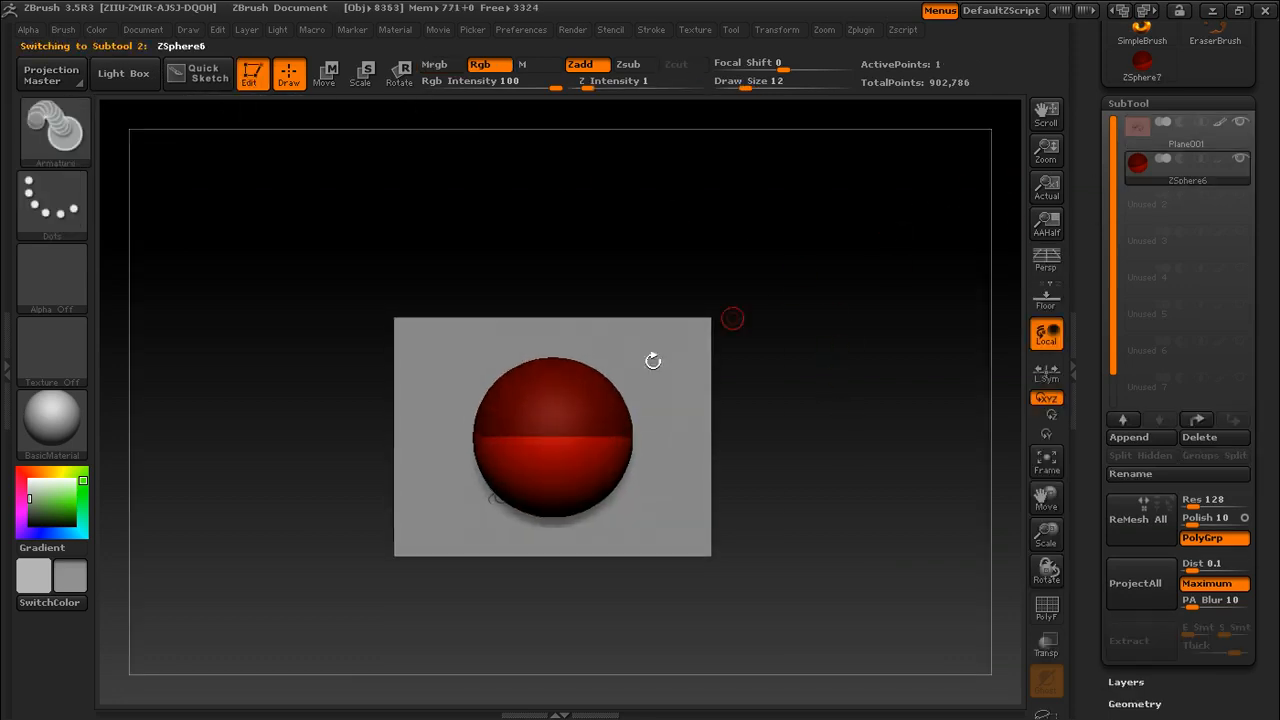
drag(880, 301, 886, 345)
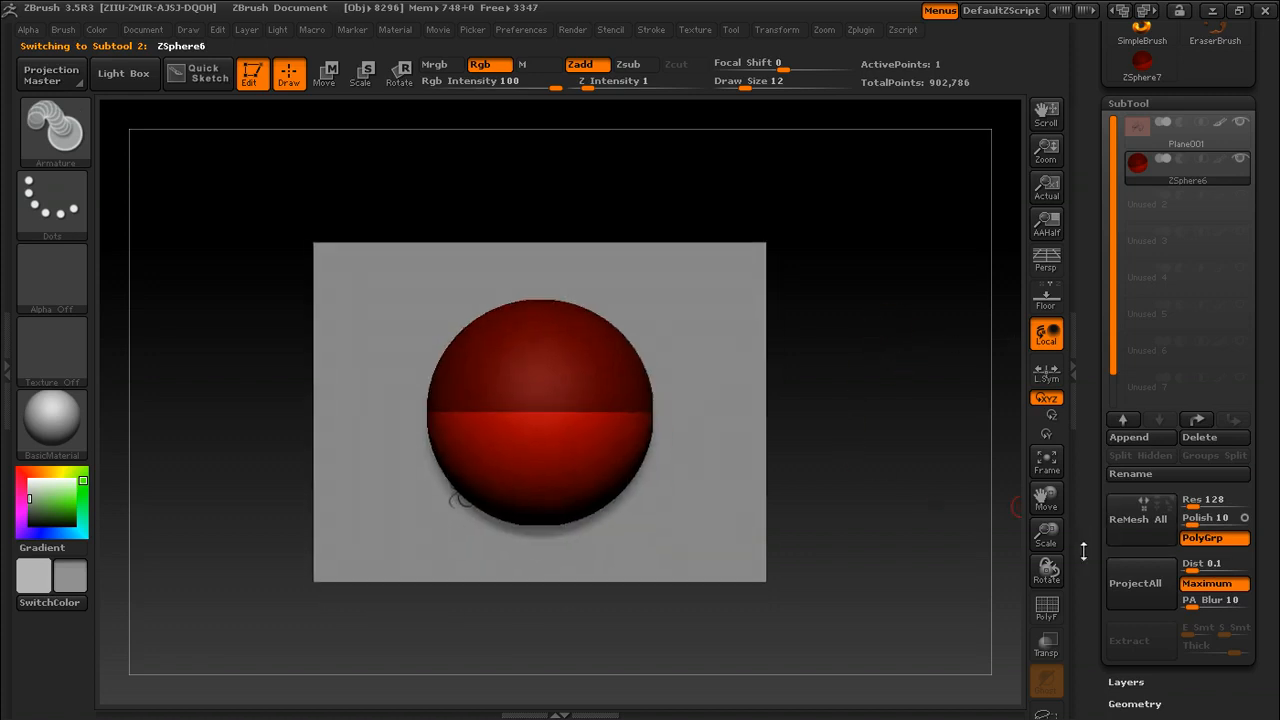
Step: Turn on transparency with Ghost off for viewing the sketch plane through the ZSphere
click(1047, 647)
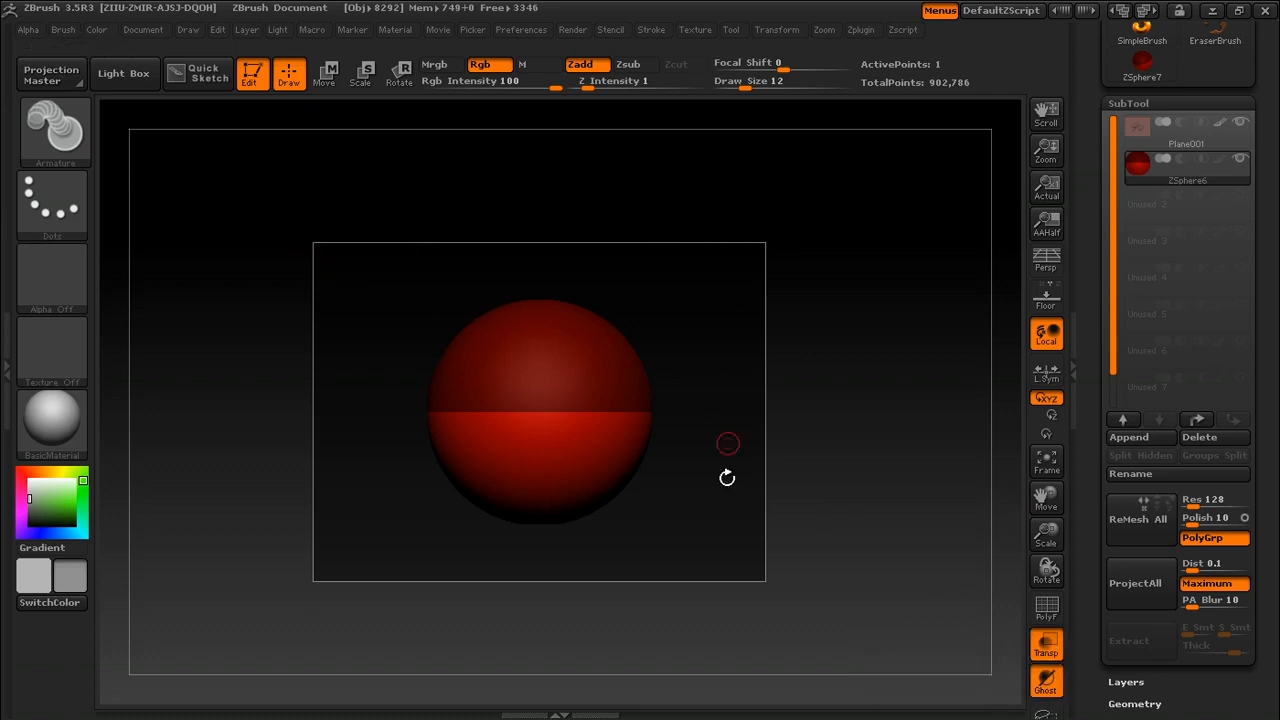
click(1046, 682)
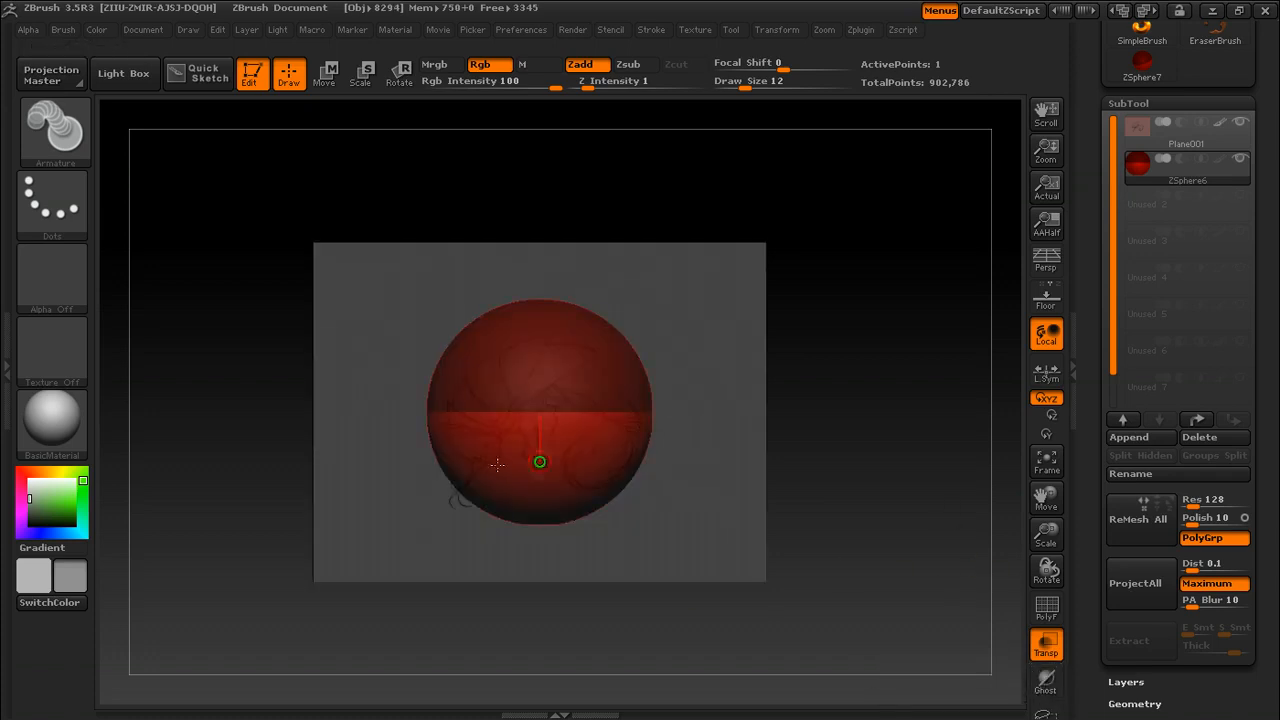
alt+drag(892, 341, 890, 379)
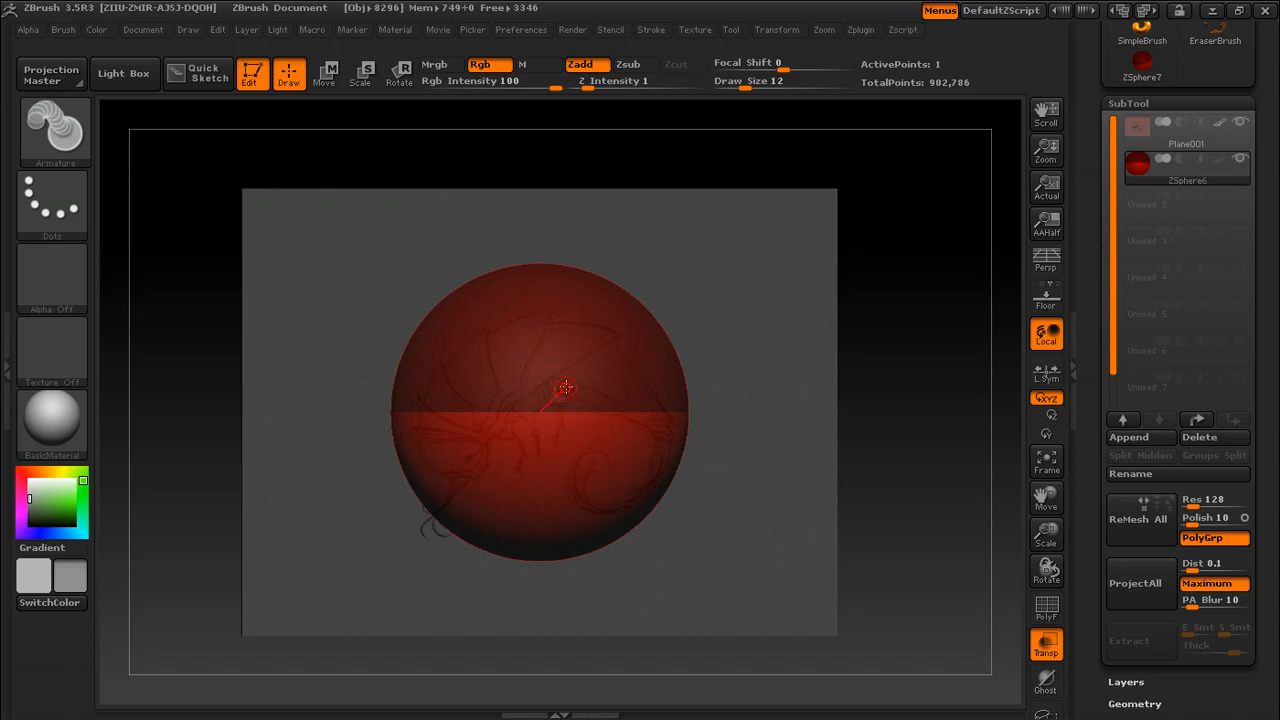
Step: Scale the root ZSphere down and move it onto the head of the creature sketch
key(e)
drag(388, 214, 286, 124)
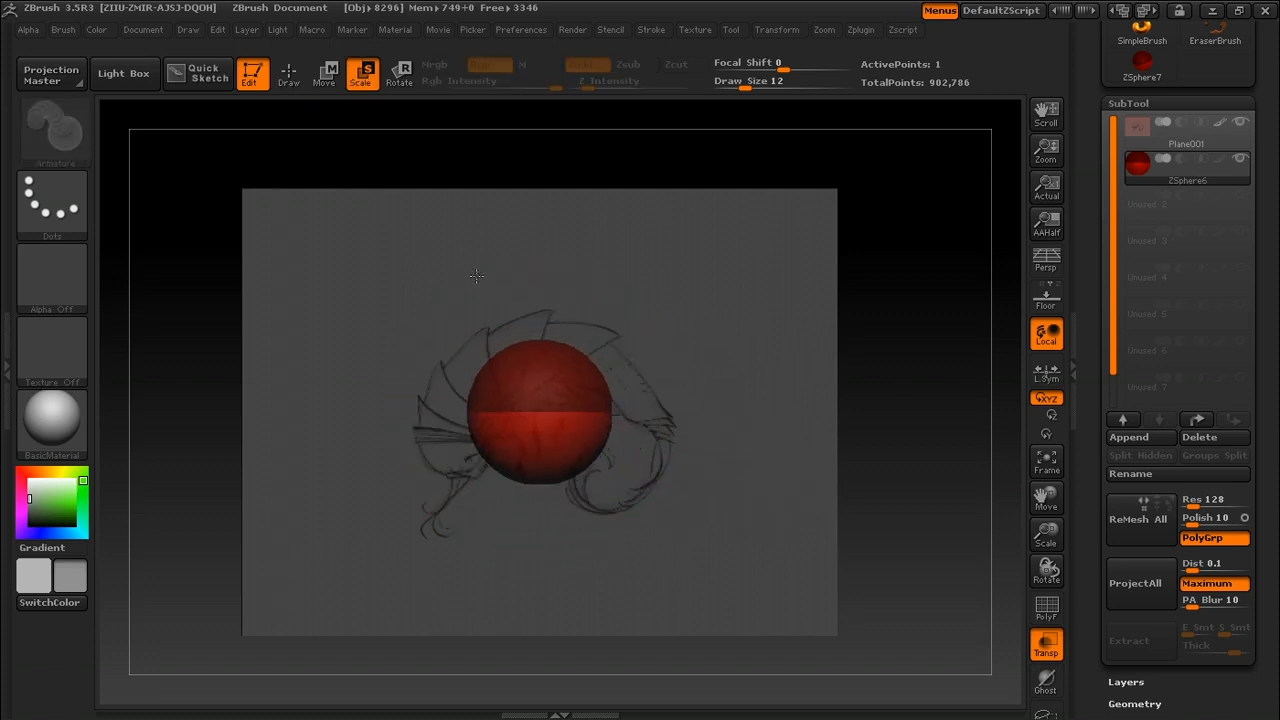
key(w)
drag(550, 386, 480, 252)
key(e)
mouse_move(969, 311)
alt+mouse_down()
mouse_move(973, 357)
mouse_move(963, 172)
alt+mouse_up()
Step: Activate symmetry for the ZSphere, mirroring across the sketch plane
click(777, 29)
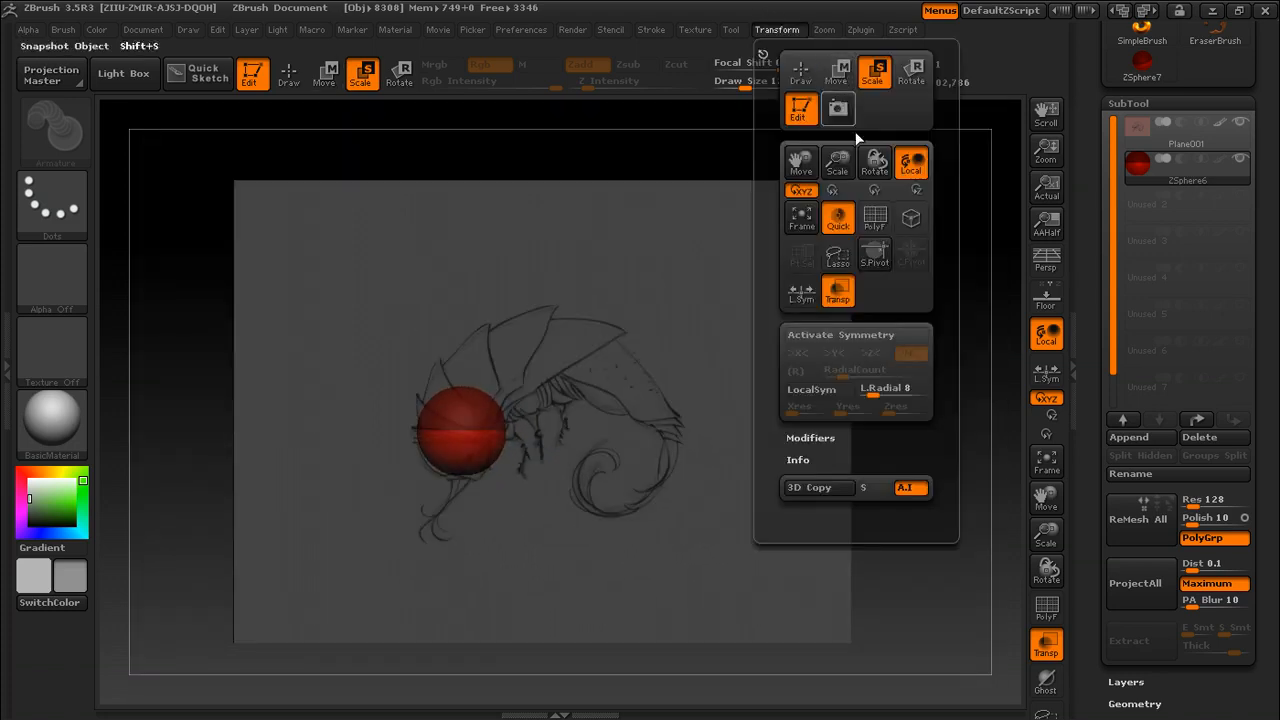
click(826, 336)
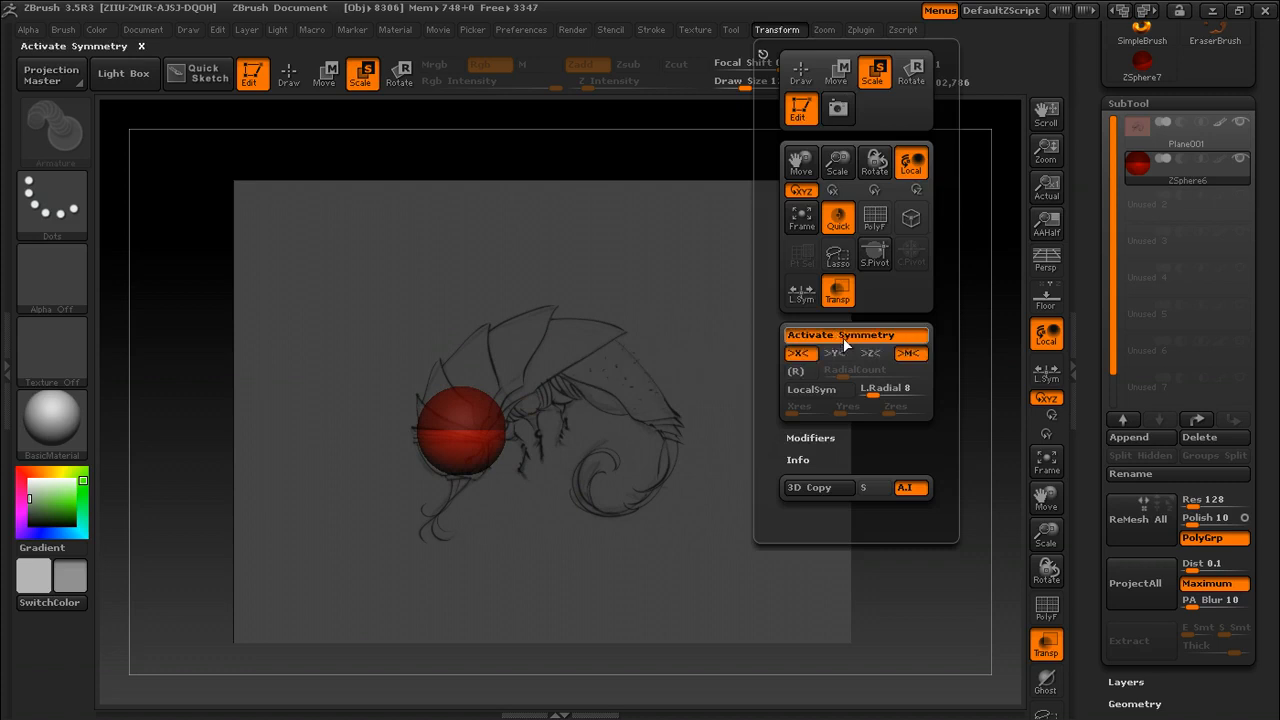
click(831, 355)
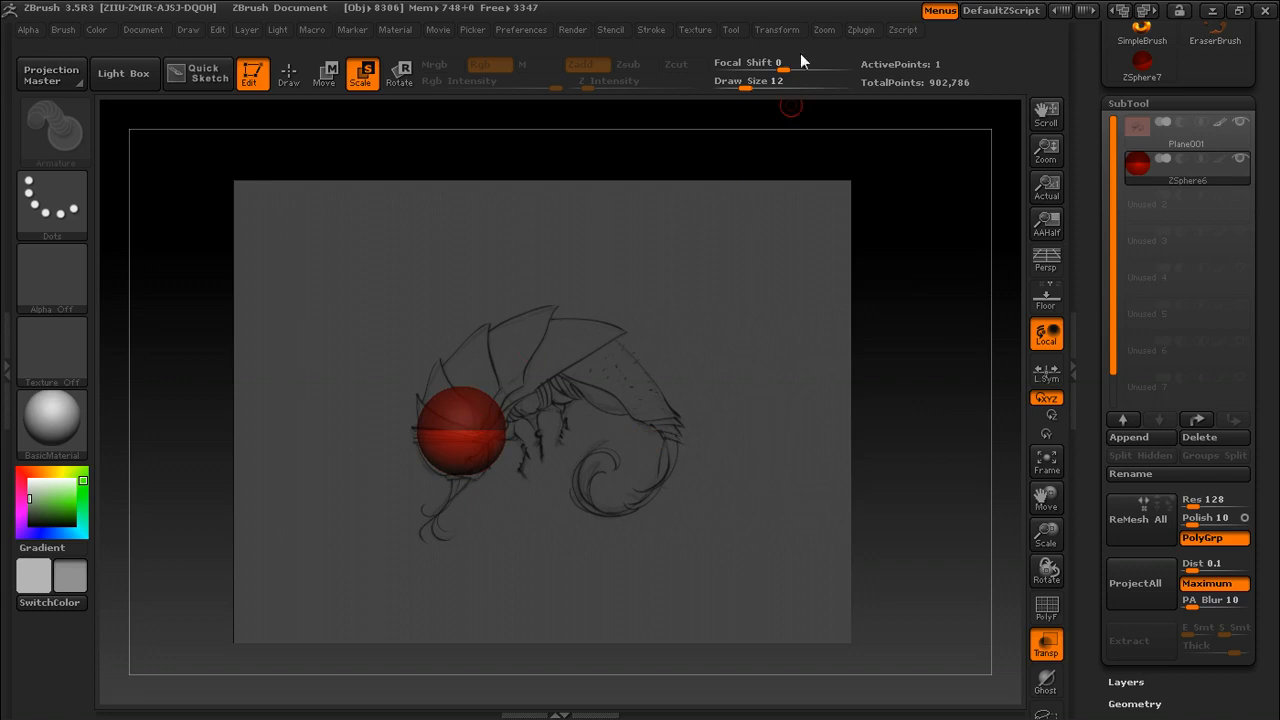
click(771, 30)
Step: Try building the creature's body by adding child ZSpheres to the root and moving them along the sketch
drag(972, 316, 820, 430)
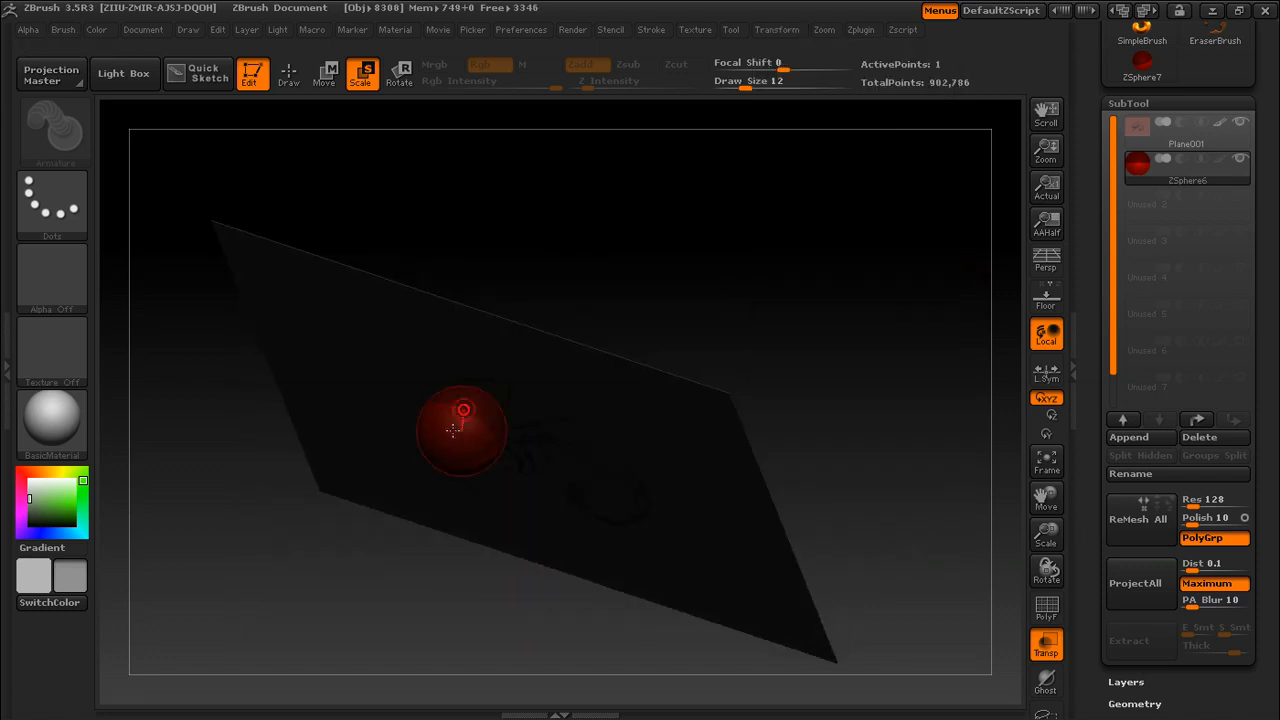
drag(543, 376, 633, 326)
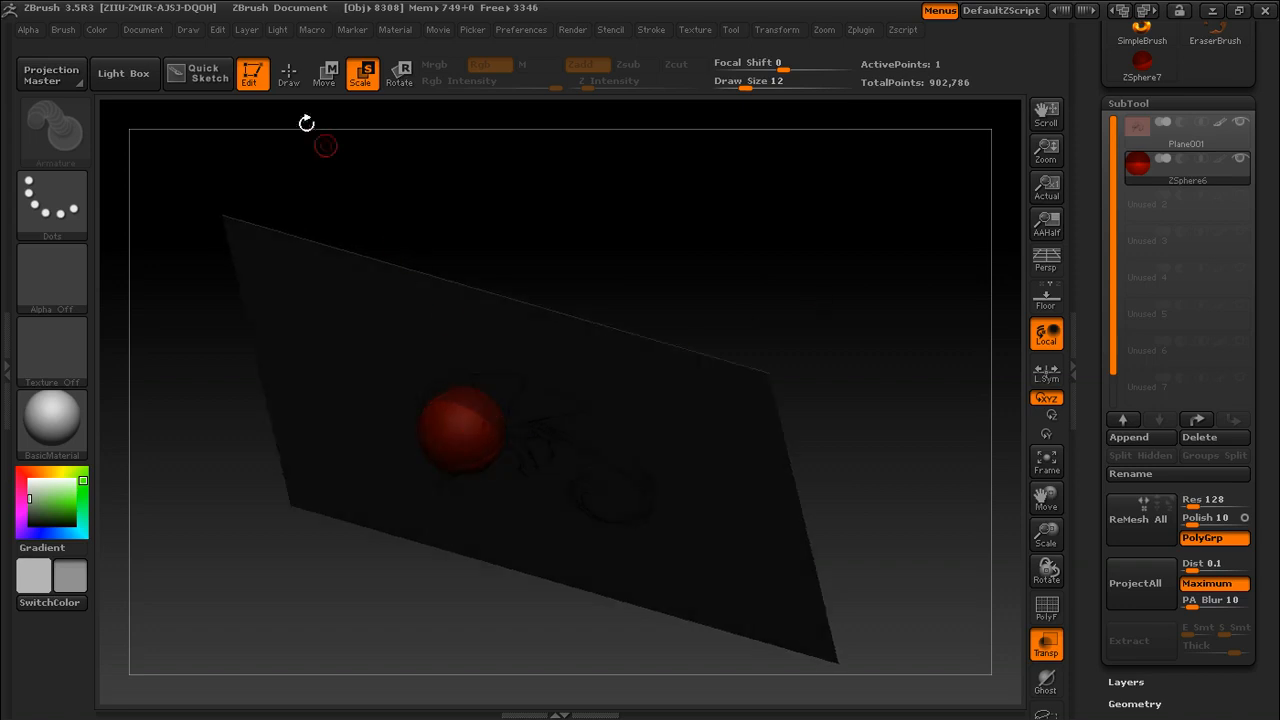
click(288, 72)
key(a)
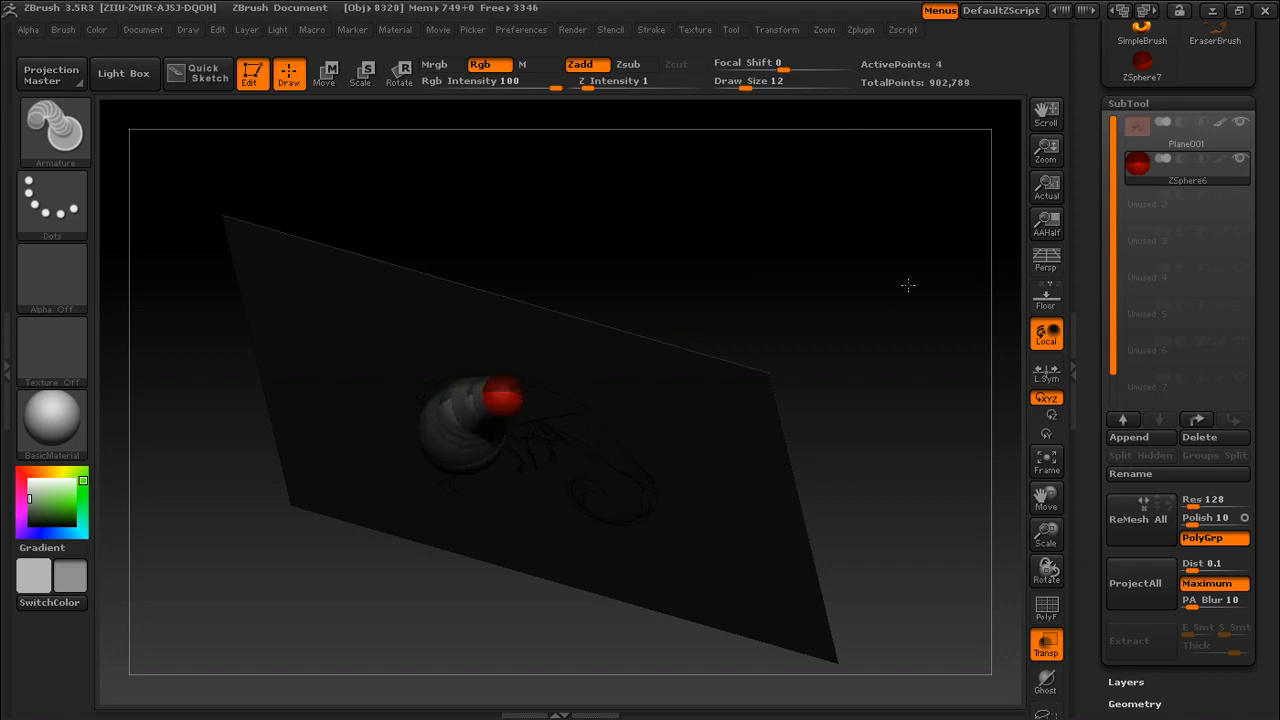
shift+drag(889, 314, 791, 268)
key(w)
mouse_move(500, 388)
mouse_down()
mouse_move(648, 376)
mouse_move(607, 428)
mouse_up()
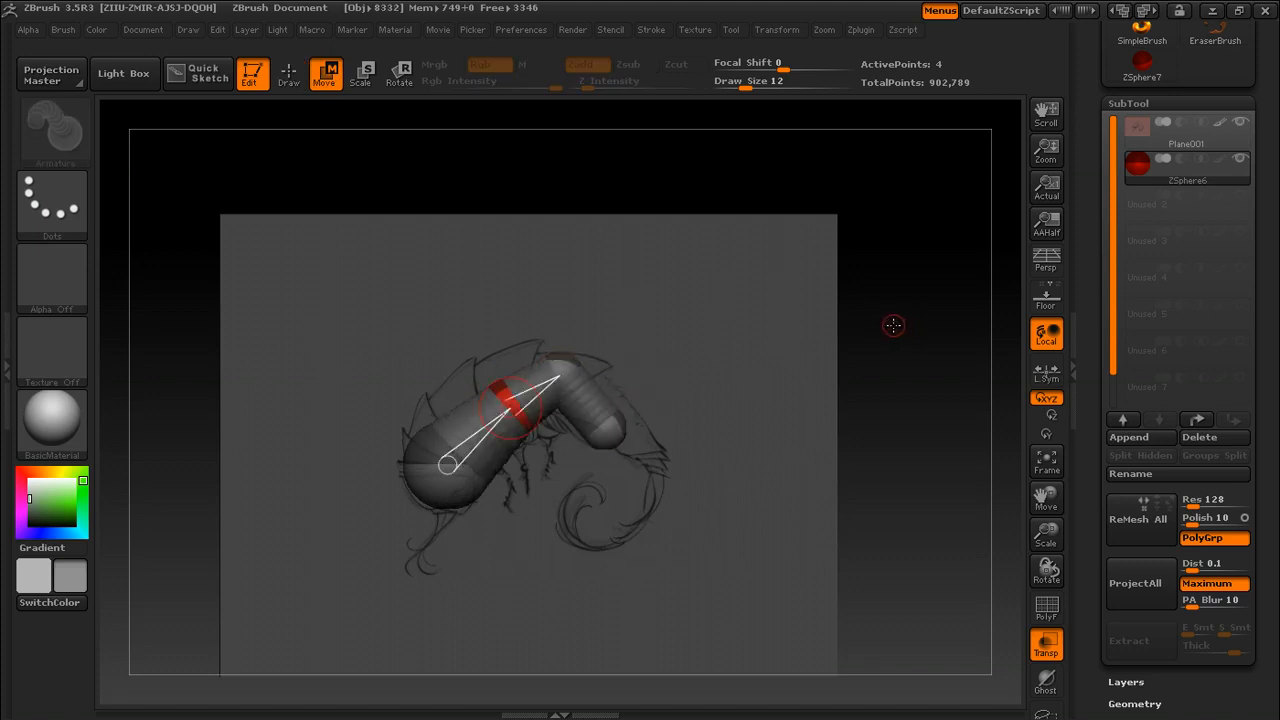
Step: Undo the child ZSpheres and their moves, back to the single root ZSphere on the head
key(ctrl+z)
key(ctrl+z)
key(ctrl+z)
key(ctrl+z)
key(ctrl+z)
key(ctrl+z)
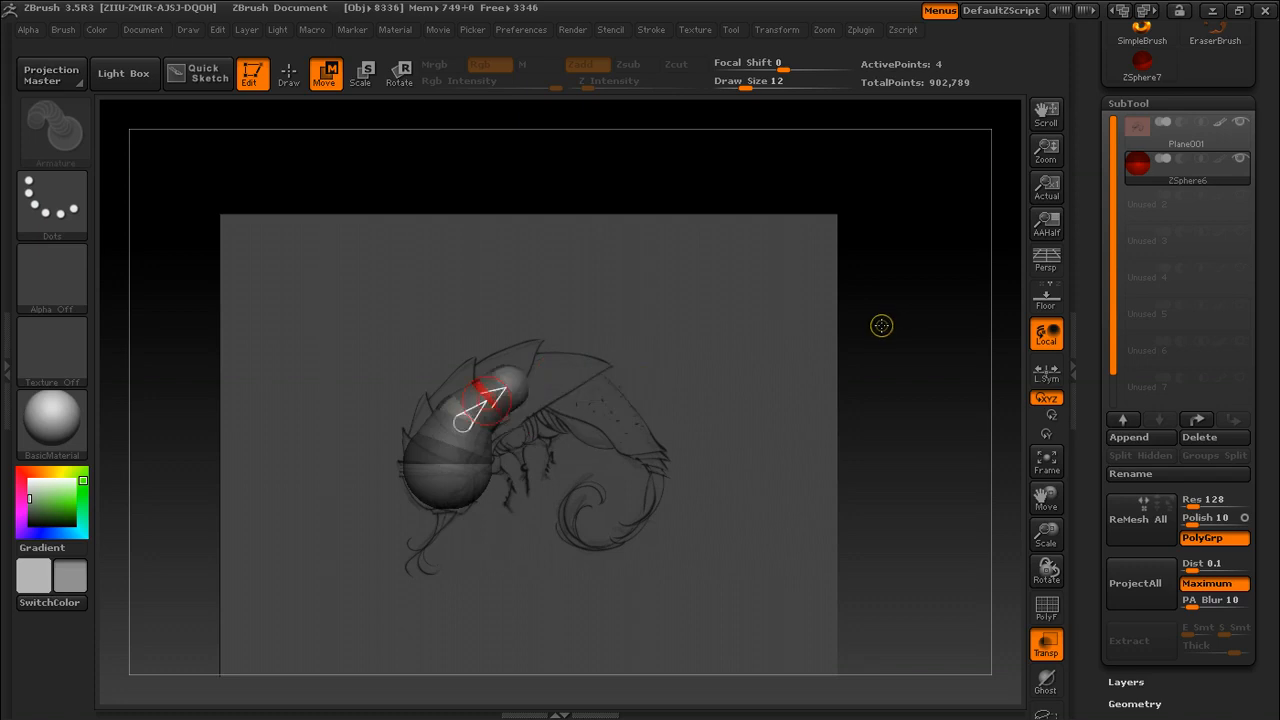
key(ctrl+z)
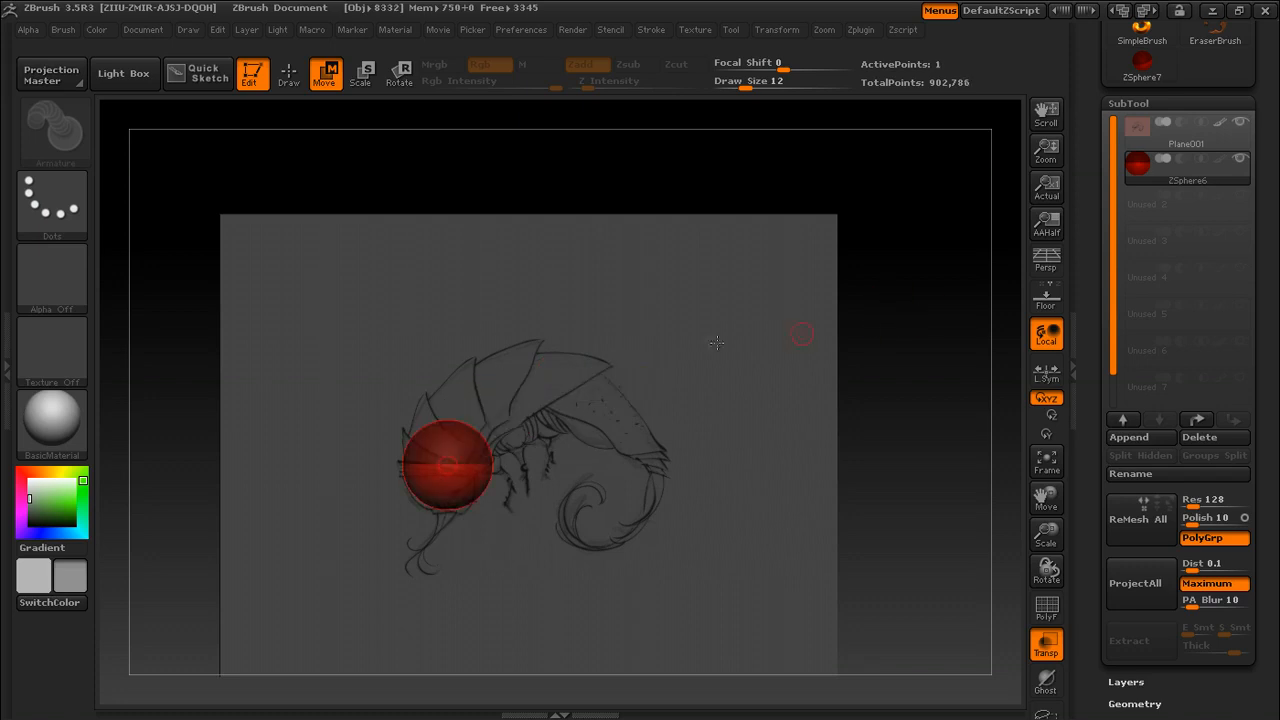
Step: Shrink the root ZSphere slightly, realign it with the sketched head, and set Draw Size to 28
key(e)
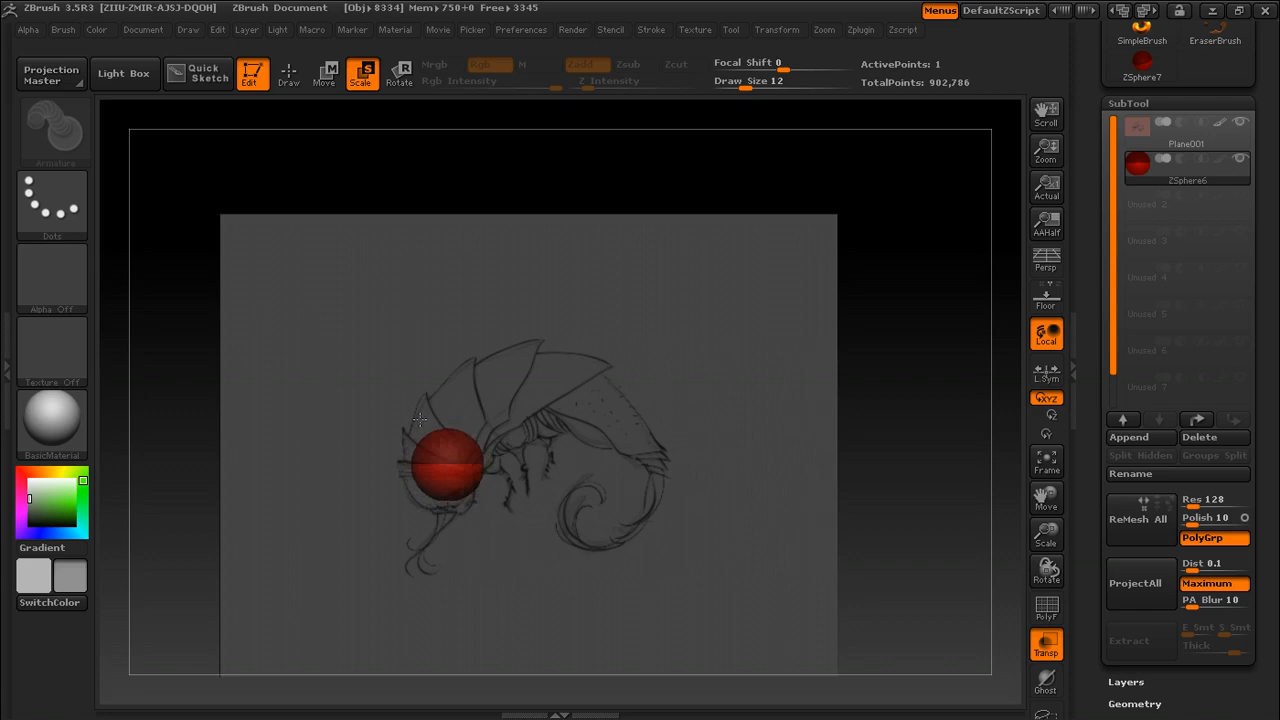
key(w)
mouse_move(443, 465)
mouse_down()
mouse_move(432, 477)
mouse_move(441, 467)
mouse_up()
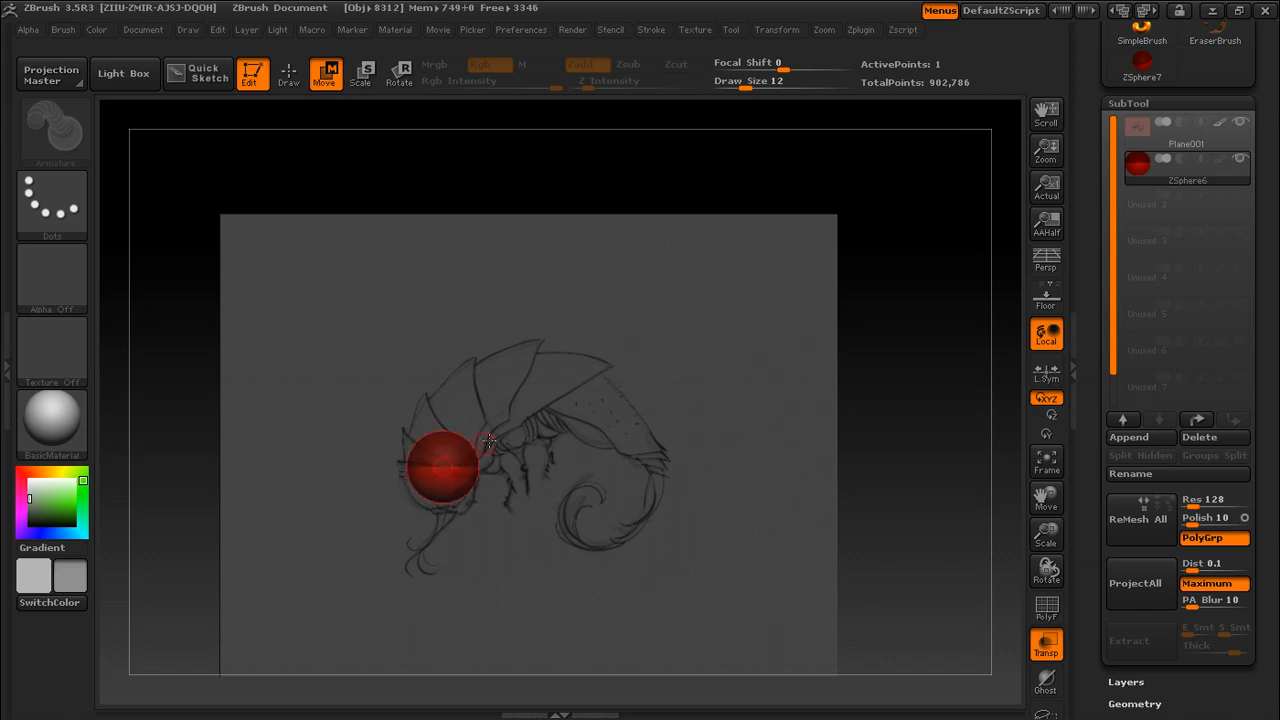
key(s)
drag(909, 337, 928, 340)
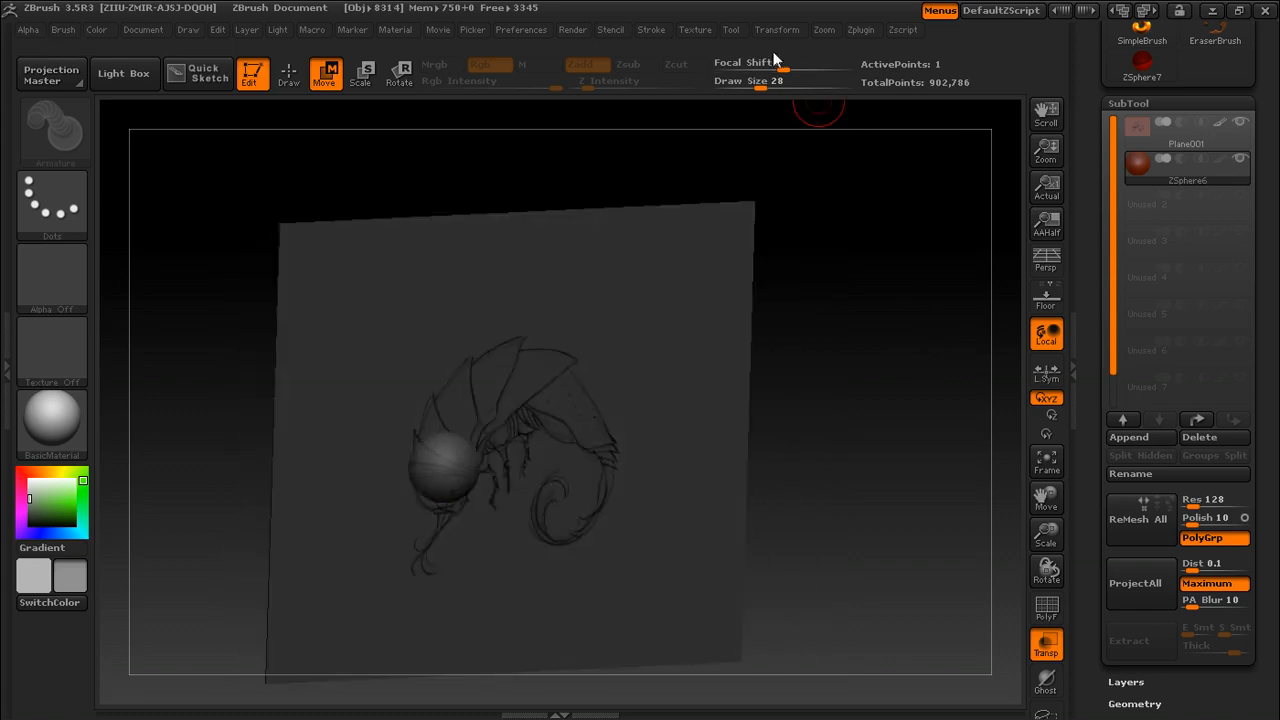
Step: Try moving the root ZSphere up above the creature's back, and undo that move
click(777, 29)
drag(866, 287, 790, 309)
mouse_move(445, 451)
mouse_down()
mouse_move(519, 345)
mouse_move(655, 300)
mouse_up()
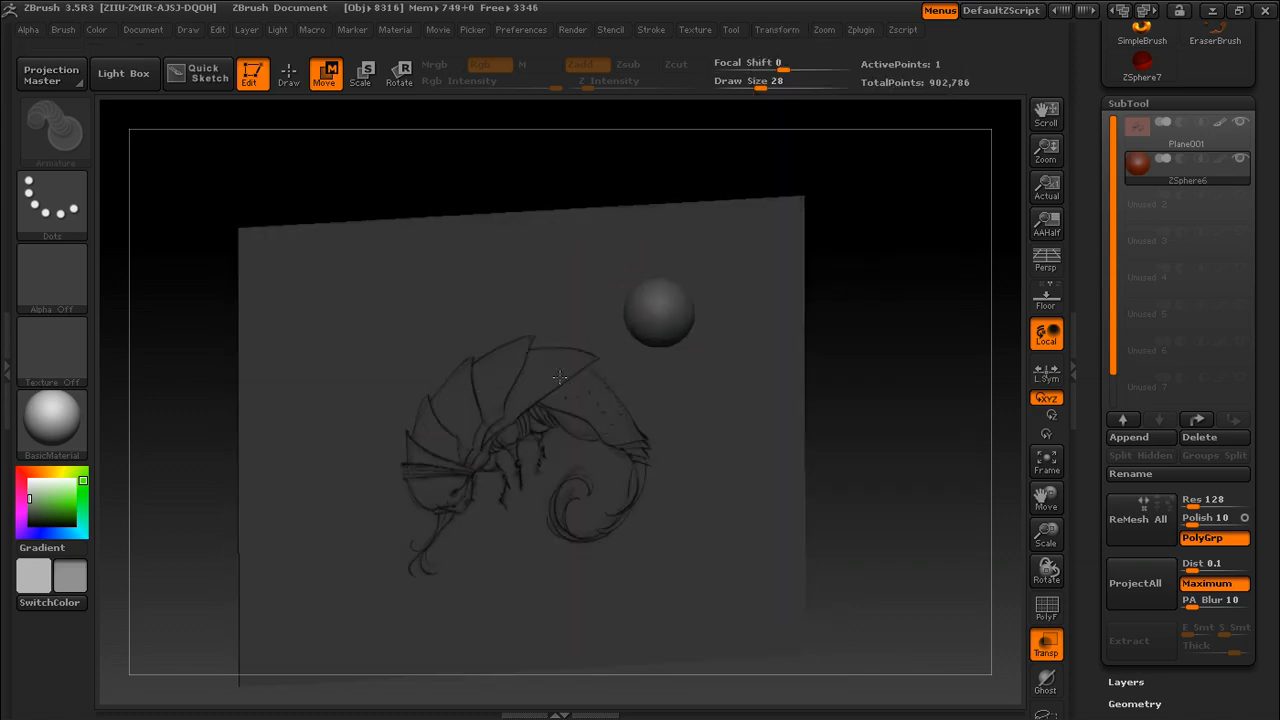
key(ctrl+z)
Step: Return to Draw mode, choose the Sketch 1 brush, and enable ZSketch mode on the root ZSphere
click(288, 74)
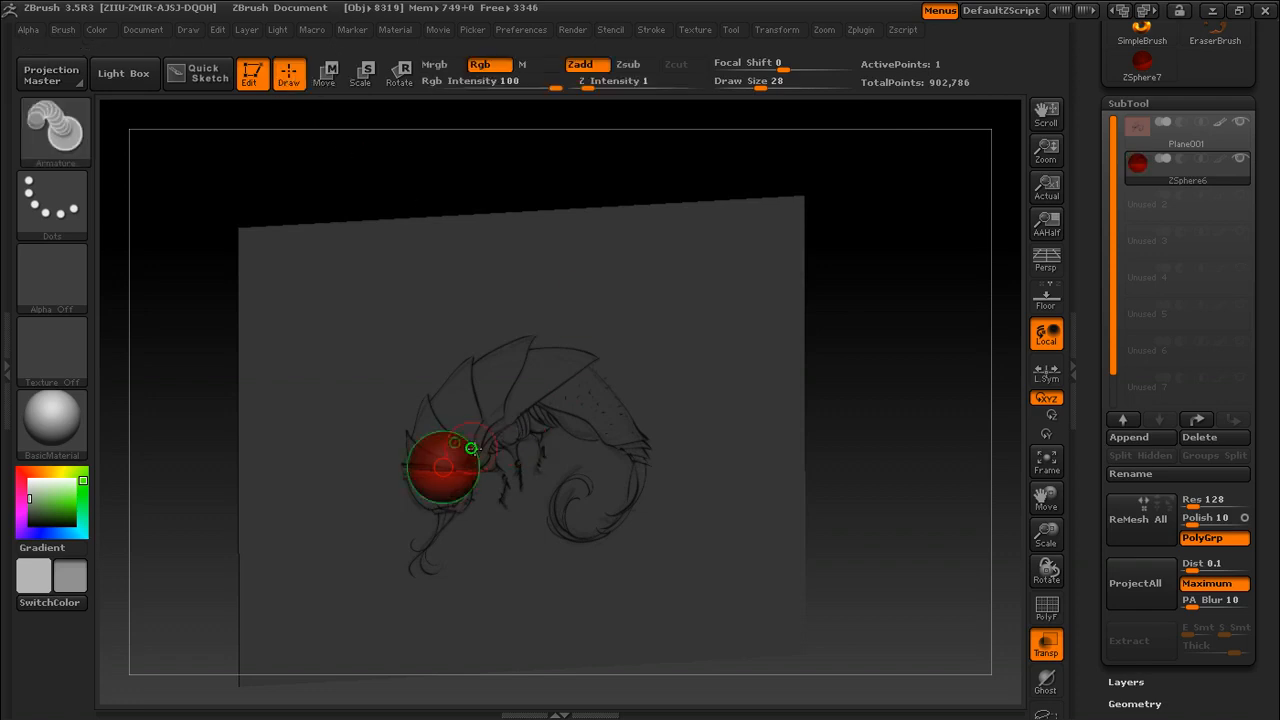
click(54, 130)
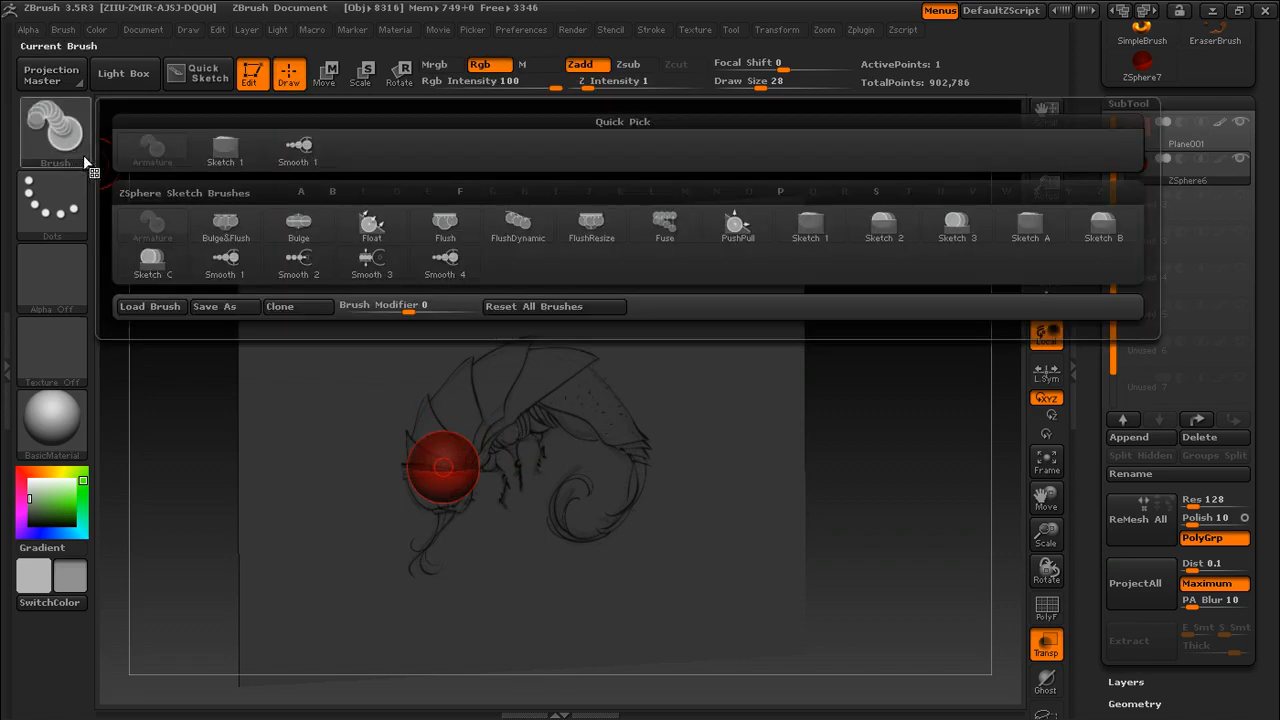
click(216, 153)
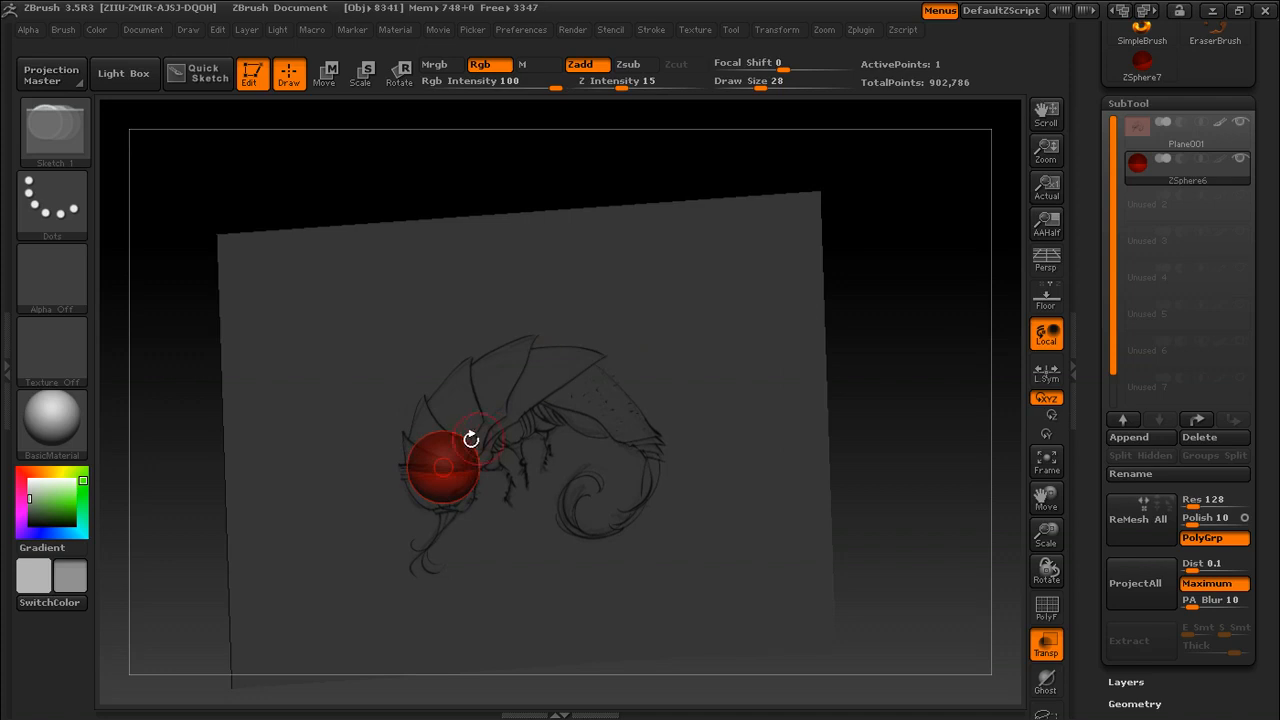
key(shift+a)
Step: Sketch the creature's body from the head along the back into the curled tail, smoothing the strokes
mouse_move(455, 443)
mouse_down()
mouse_move(476, 398)
mouse_move(640, 428)
mouse_move(586, 522)
mouse_move(576, 461)
mouse_move(574, 514)
mouse_move(600, 400)
mouse_move(446, 436)
mouse_move(549, 367)
mouse_up()
drag(860, 317, 848, 314)
mouse_move(542, 377)
shift+mouse_down()
mouse_move(476, 427)
mouse_move(436, 426)
mouse_move(543, 374)
mouse_move(431, 459)
mouse_move(497, 378)
mouse_move(546, 382)
mouse_move(431, 462)
shift+mouse_up()
drag(831, 317, 732, 342)
shift+drag(512, 357, 540, 378)
drag(917, 348, 809, 347)
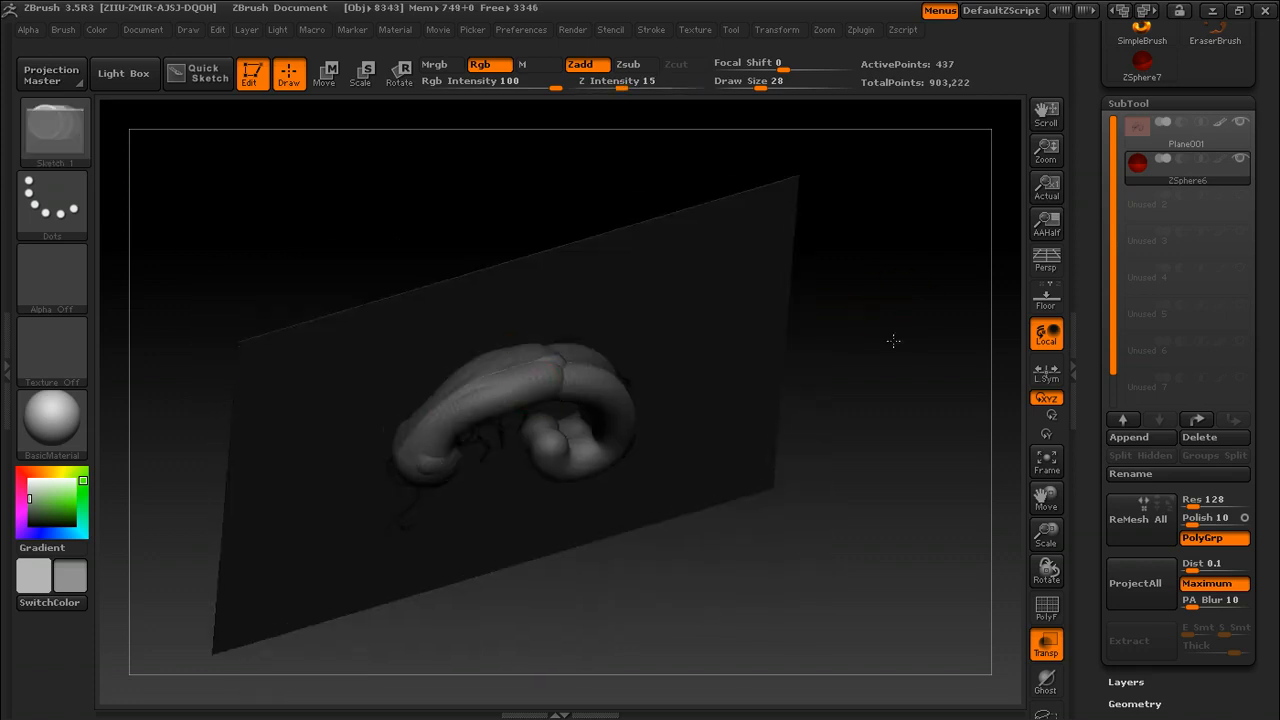
Step: Build up rounded segments on the head and thorax with the Sketch 1 brush at Z Intensity 100, smoothing them into the body
mouse_move(430, 414)
mouse_down()
mouse_move(482, 379)
mouse_move(544, 370)
mouse_move(436, 412)
mouse_up()
mouse_move(880, 309)
shift+mouse_down()
mouse_move(874, 250)
mouse_move(872, 284)
shift+mouse_up()
mouse_move(426, 382)
mouse_down()
mouse_move(447, 401)
mouse_move(495, 386)
mouse_move(445, 412)
mouse_move(484, 415)
mouse_up()
drag(893, 341, 911, 290)
shift+drag(486, 406, 482, 436)
mouse_move(500, 362)
mouse_down()
mouse_move(508, 402)
mouse_move(530, 391)
mouse_up()
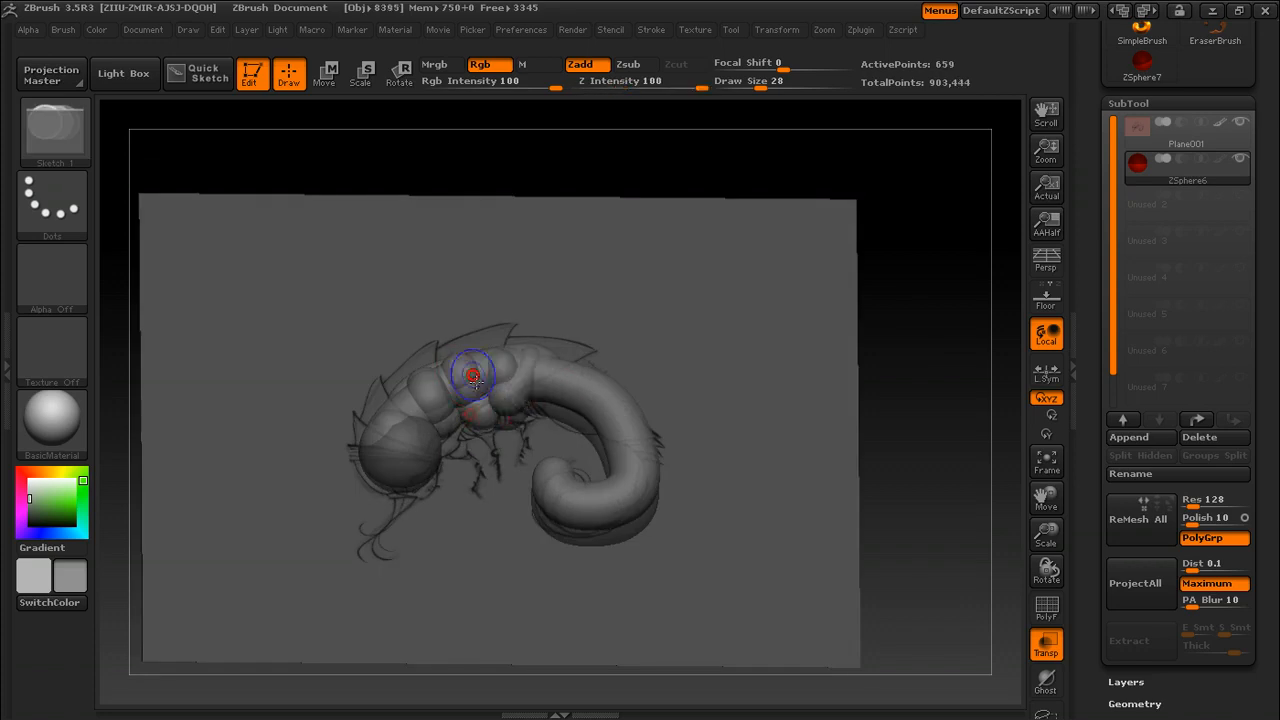
drag(924, 320, 475, 397)
drag(399, 413, 439, 447)
shift+drag(402, 426, 438, 443)
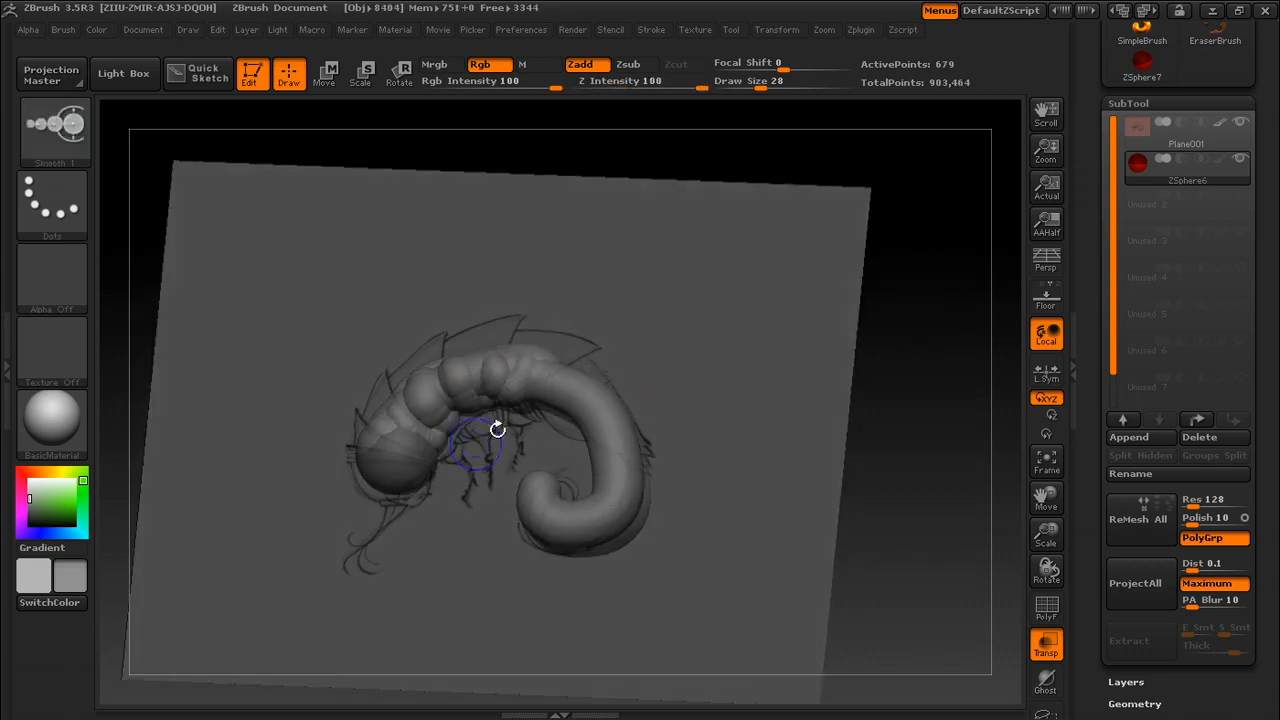
Step: Draw three pairs of thin legs hanging beneath the thorax using the Armature brush with a smaller draw size
click(68, 140)
click(171, 156)
drag(903, 374, 933, 407)
key(s)
drag(963, 449, 935, 436)
drag(444, 393, 492, 390)
drag(858, 363, 933, 367)
drag(506, 380, 512, 460)
drag(467, 382, 481, 483)
drag(432, 412, 452, 503)
Step: Draw the long curved, forked feelers extending from the head with the Armature brush, varying the draw size
drag(903, 371, 790, 345)
mouse_move(988, 380)
mouse_down()
mouse_move(921, 403)
mouse_move(934, 349)
mouse_up()
drag(934, 349, 990, 350)
key(])
drag(424, 326, 415, 398)
mouse_move(405, 321)
mouse_down()
mouse_move(398, 386)
mouse_move(416, 378)
mouse_move(335, 500)
mouse_up()
key([)
mouse_move(386, 371)
mouse_down()
mouse_move(319, 441)
mouse_move(328, 462)
mouse_up()
mouse_move(376, 400)
mouse_down()
mouse_move(400, 440)
mouse_move(380, 498)
mouse_move(388, 368)
mouse_move(414, 372)
mouse_up()
Step: Generate the skin preview of the ZSketched creature and inspect it from the other side
mouse_move(966, 289)
mouse_down()
mouse_move(920, 254)
mouse_move(948, 271)
mouse_move(1046, 270)
mouse_move(863, 297)
mouse_move(760, 354)
mouse_move(886, 320)
mouse_move(877, 297)
mouse_up()
key(a)
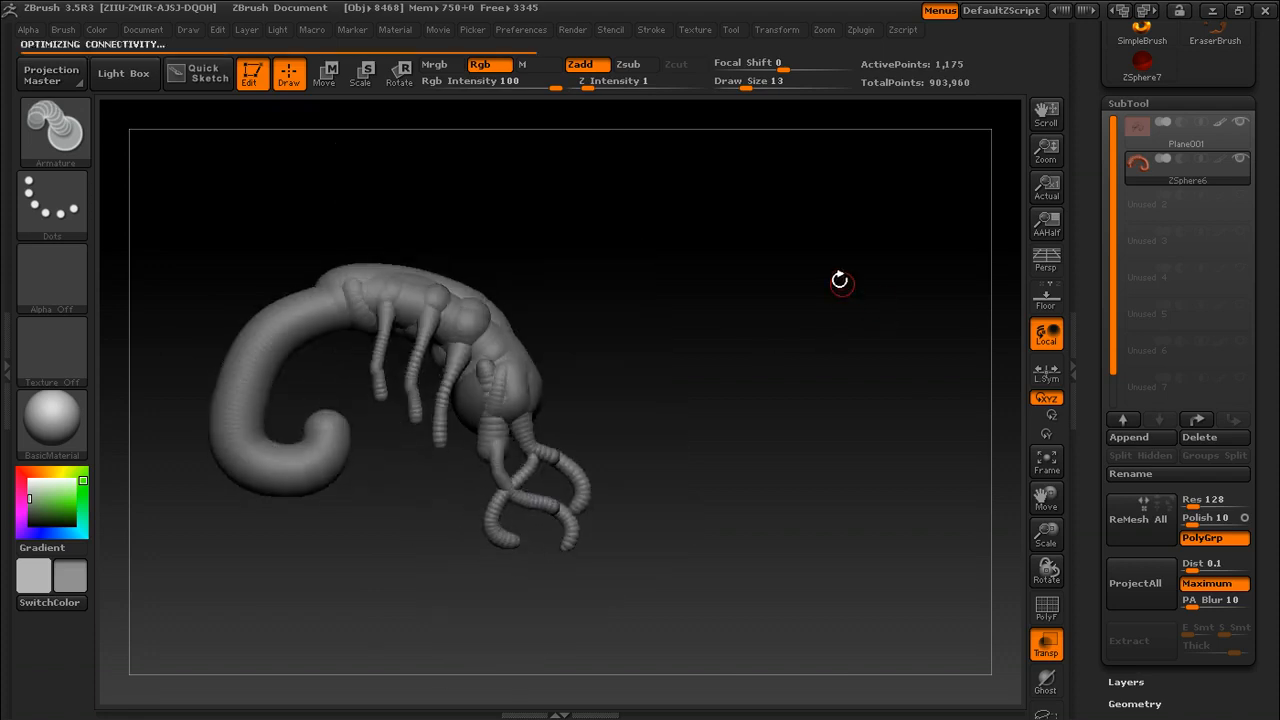
mouse_move(831, 251)
mouse_down()
mouse_move(829, 314)
mouse_move(797, 373)
mouse_move(851, 331)
mouse_move(775, 318)
mouse_up()
mouse_move(580, 362)
mouse_down()
mouse_move(734, 366)
mouse_move(849, 291)
mouse_move(795, 390)
mouse_up()
key(a)
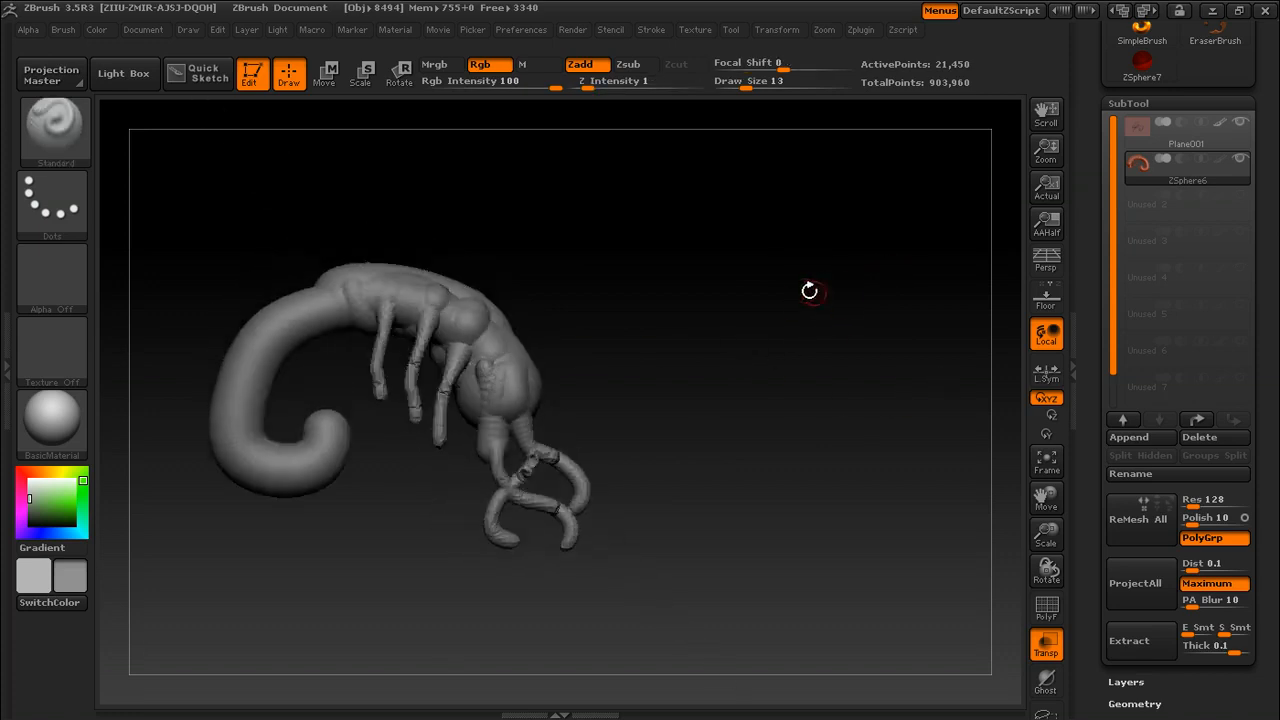